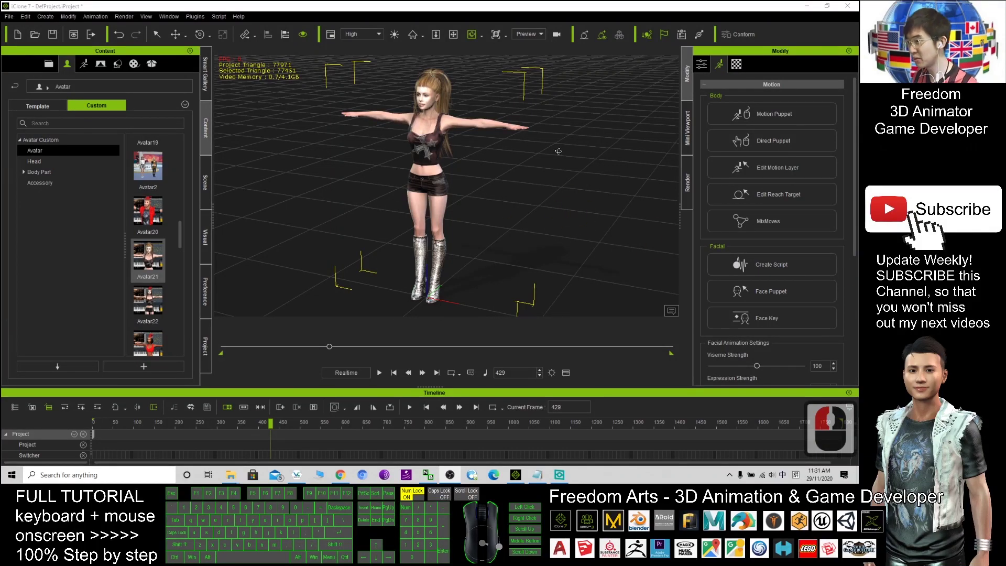
scroll(552, 150, up, 5)
scroll(553, 150, up, 4)
Zoom in close and orbit the camera around the T-posed avatar
right_drag(553, 149, 576, 158)
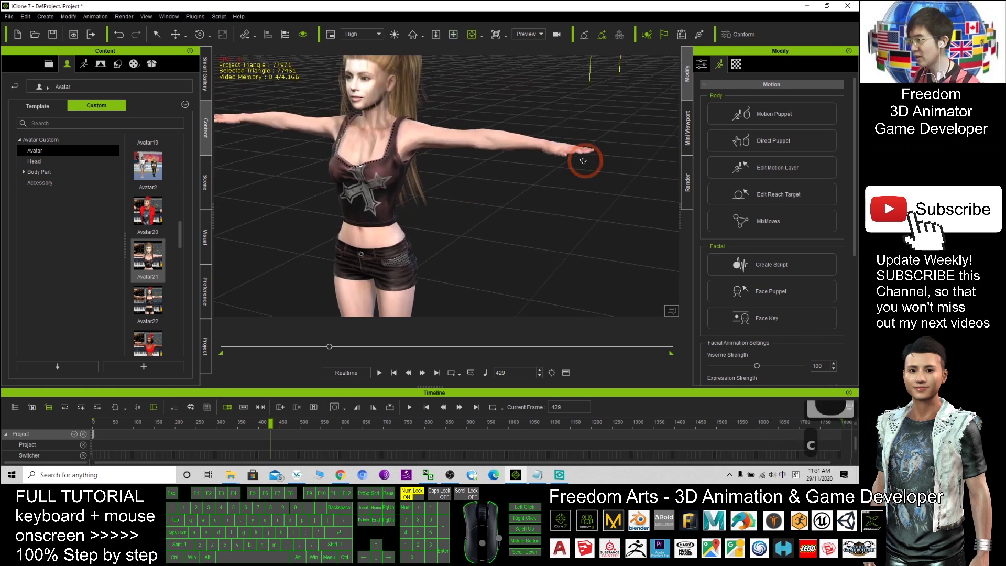
mouse_move(577, 158)
mouse_down()
mouse_move(457, 218)
mouse_move(452, 246)
mouse_move(333, 205)
mouse_move(411, 207)
mouse_move(370, 230)
mouse_move(259, 157)
mouse_up()
key(c)
key(c)
key(c)
key(x)
key(c)
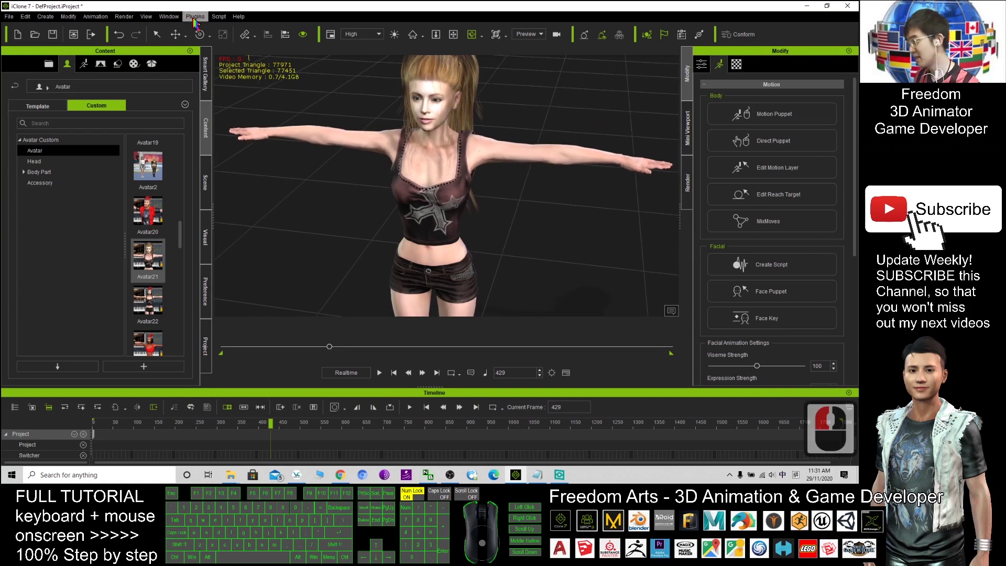
Open Hand Gestures Puppeteering from the Plugins > Python Samples menu
click(196, 16)
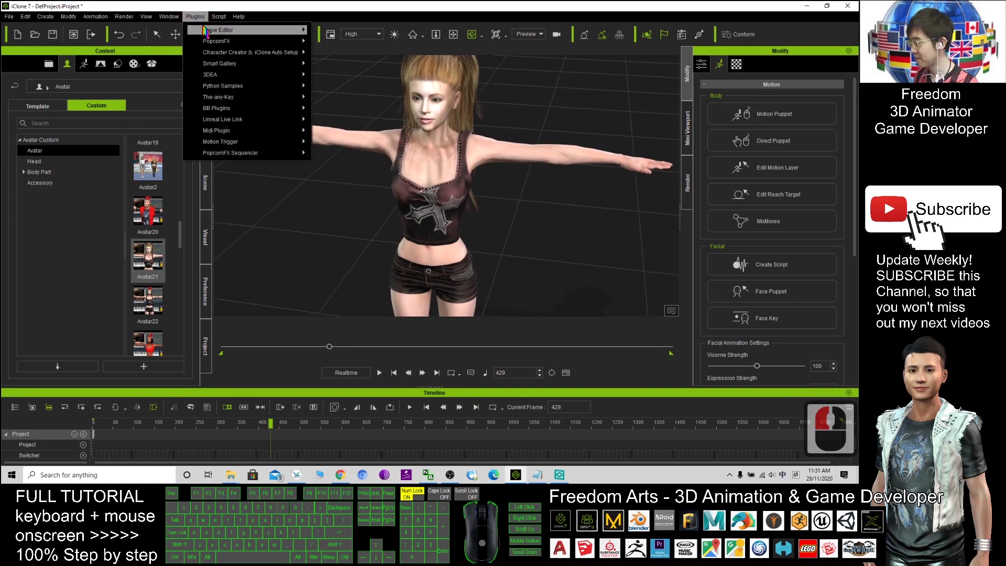
click(244, 75)
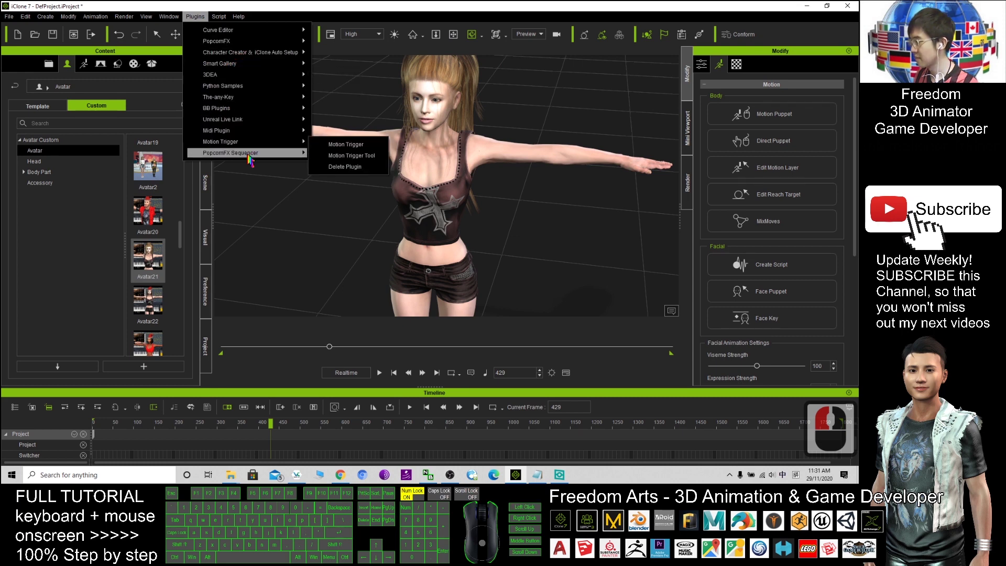
mouse_move(219, 63)
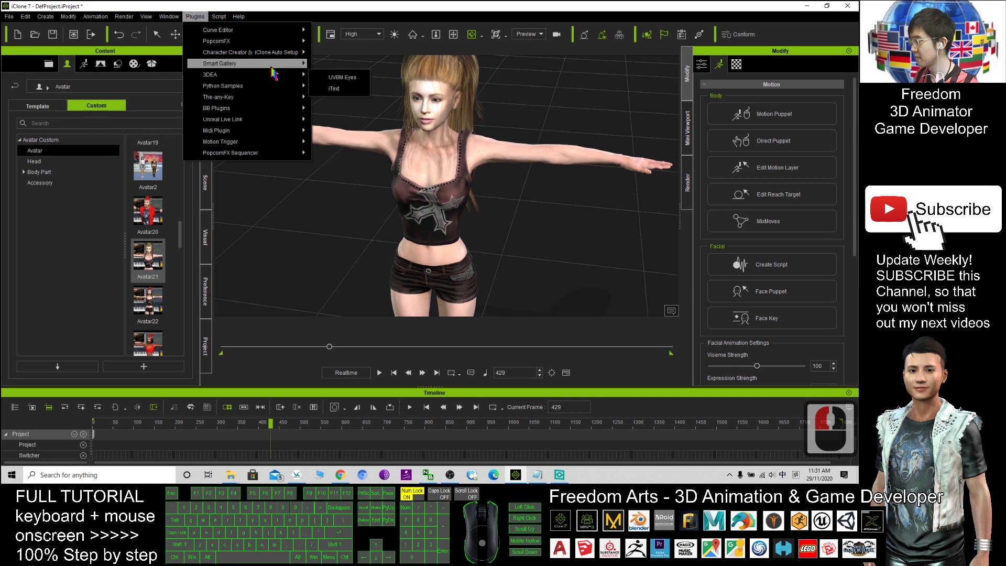
click(253, 88)
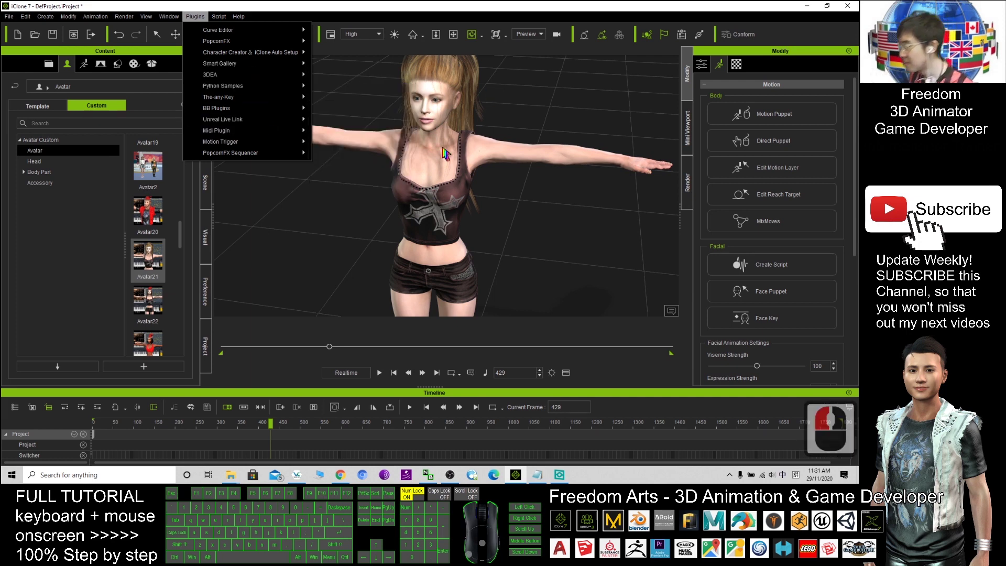
click(236, 86)
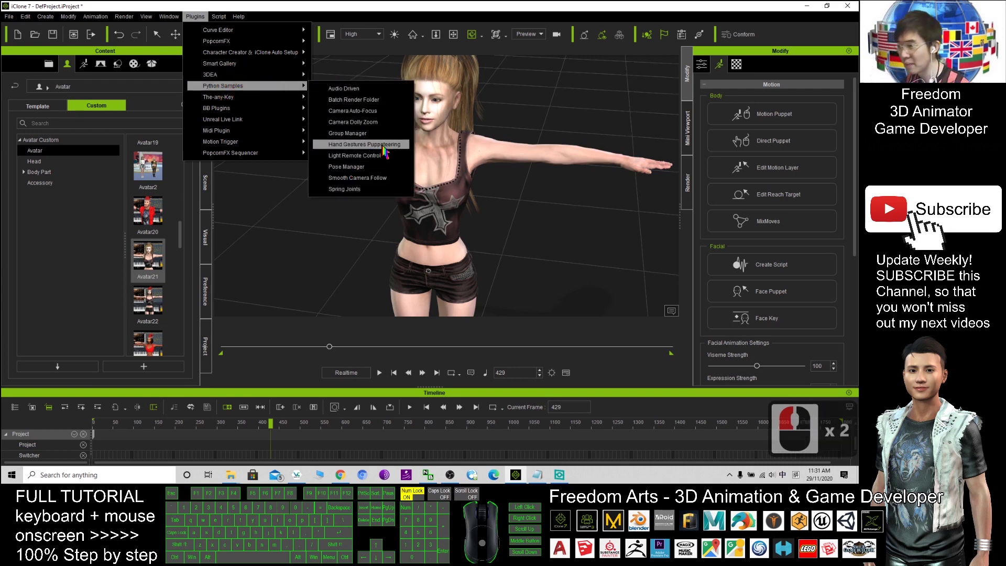
Launch Hand Gestures Puppeteering and orbit the camera to face the character
click(382, 145)
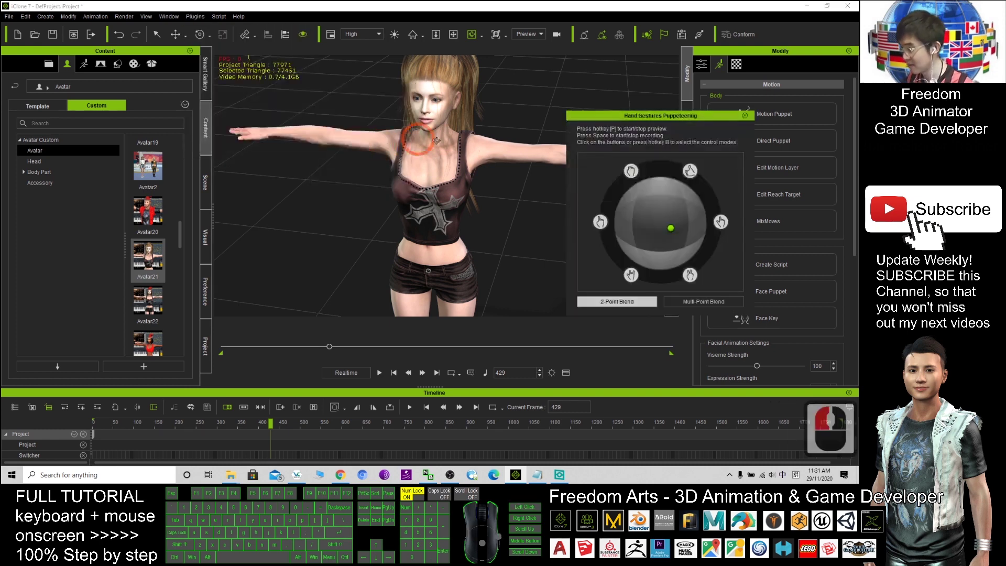
right_drag(436, 145, 440, 185)
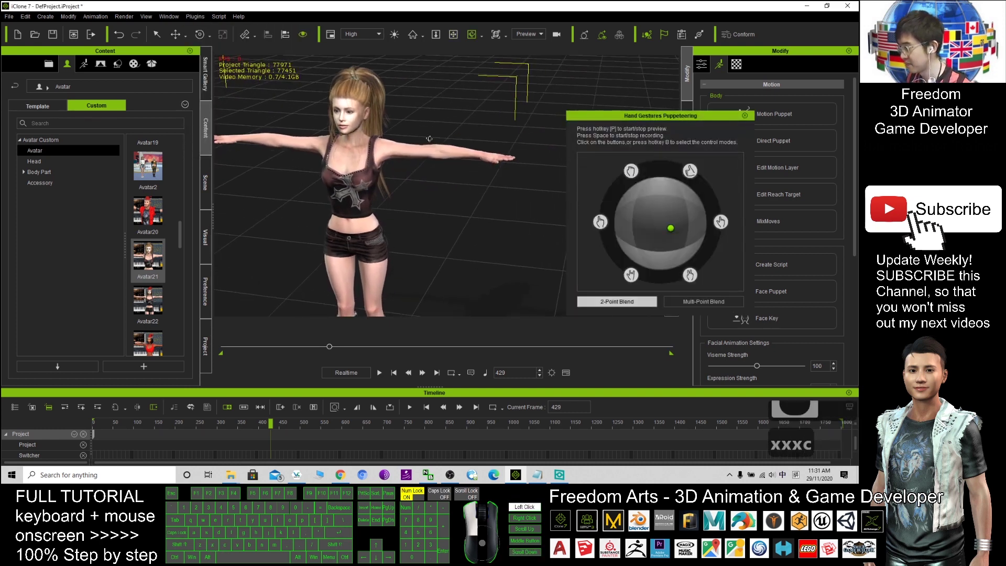
scroll(459, 139, up, 3)
scroll(459, 140, up, 3)
scroll(458, 140, down, 6)
key(q)
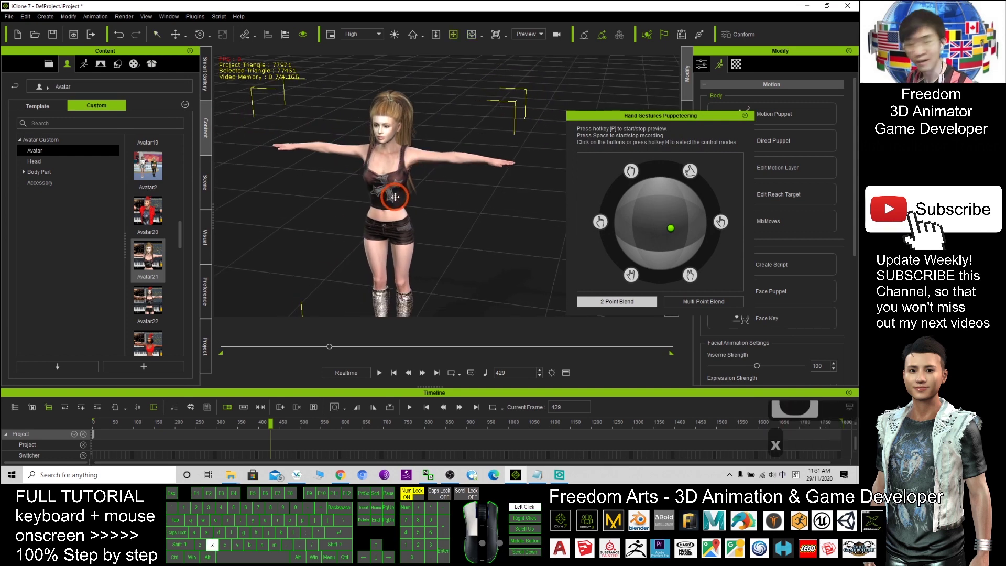
key(c)
drag(380, 198, 389, 185)
scroll(434, 162, up, 2)
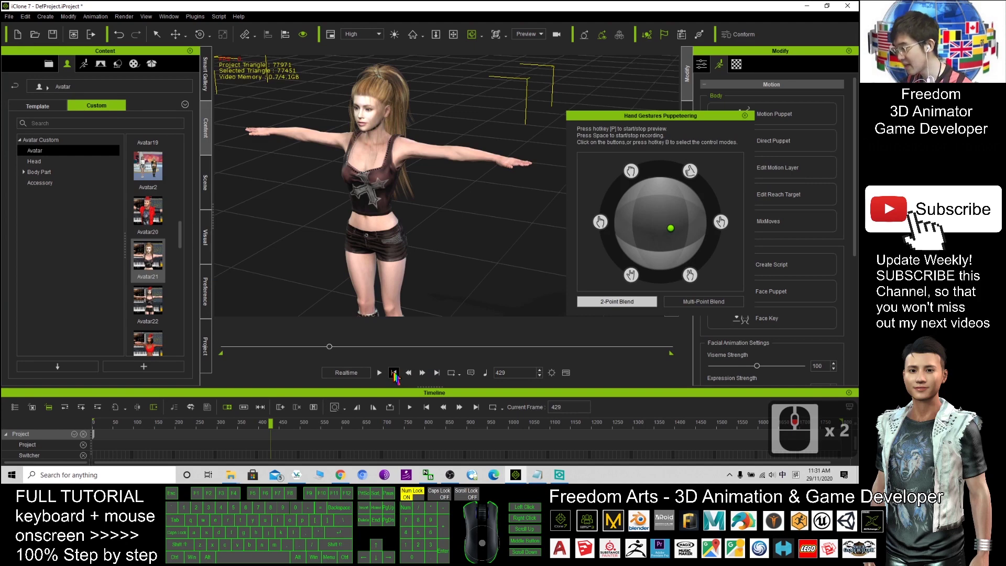
Rewind the animation to the first frame and focus the gesture sphere
click(394, 373)
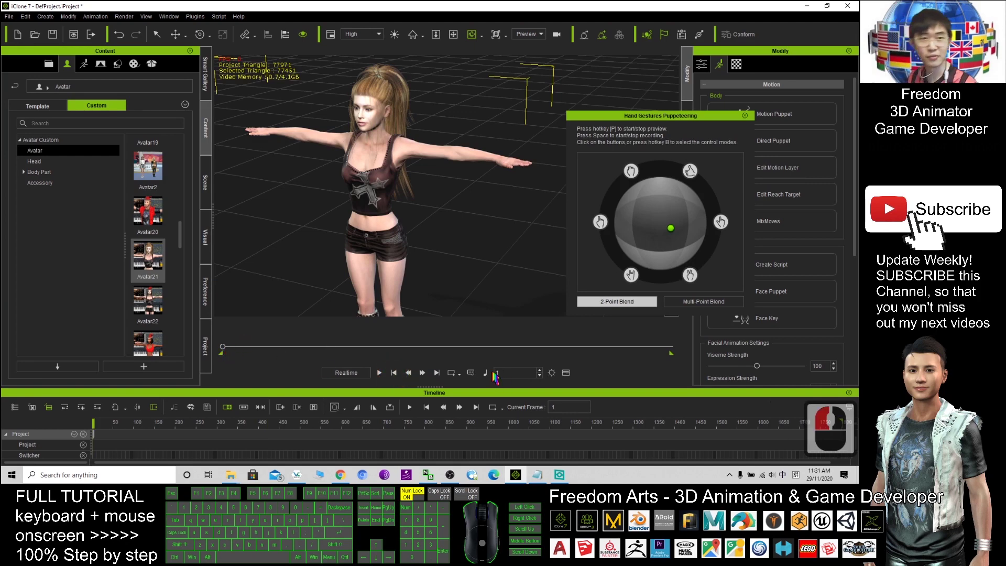
scroll(518, 211, down, 5)
scroll(519, 211, down, 3)
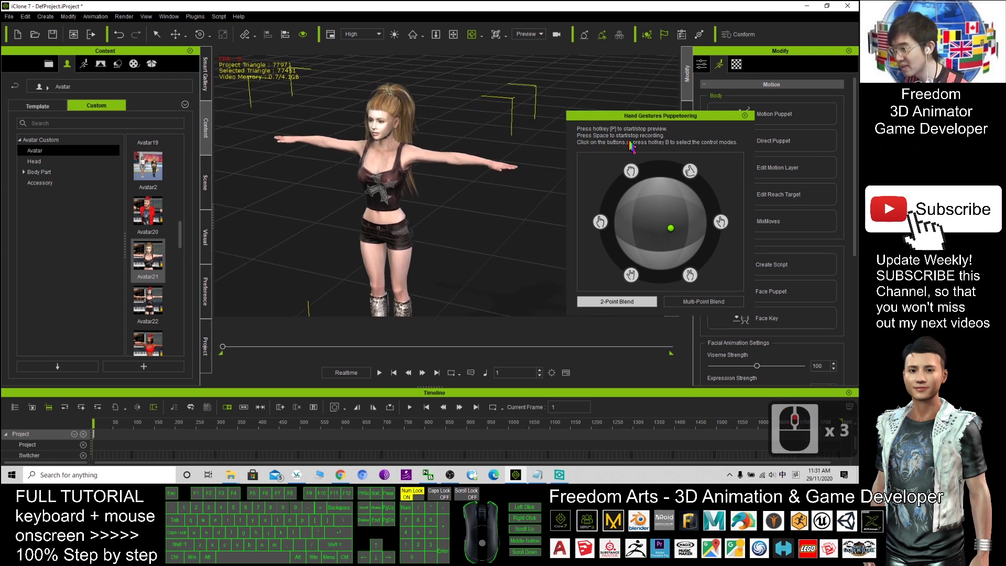
click(668, 168)
click(667, 197)
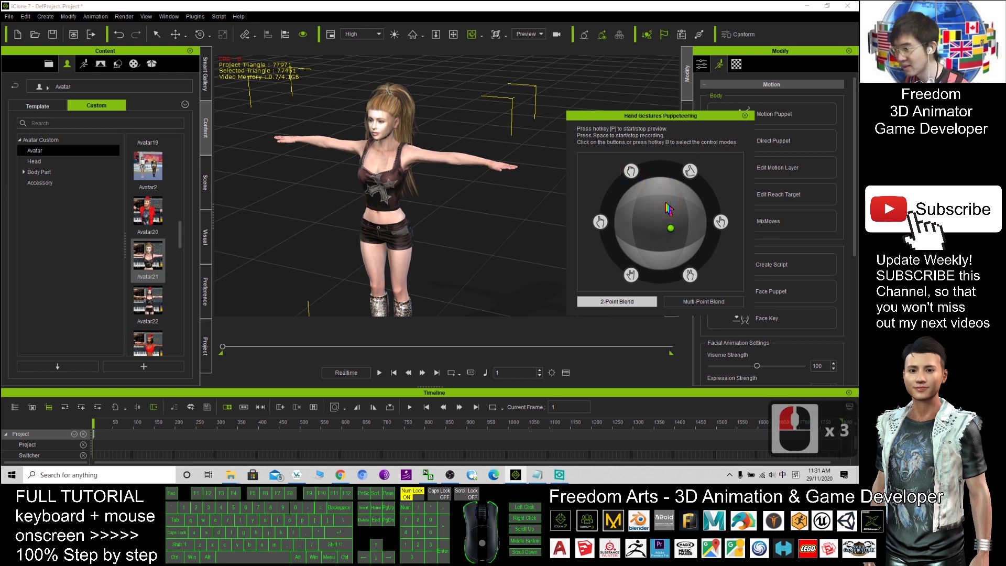
Puppeteer the hands, stop the pass, and choose 2-Point Blend
key(p)
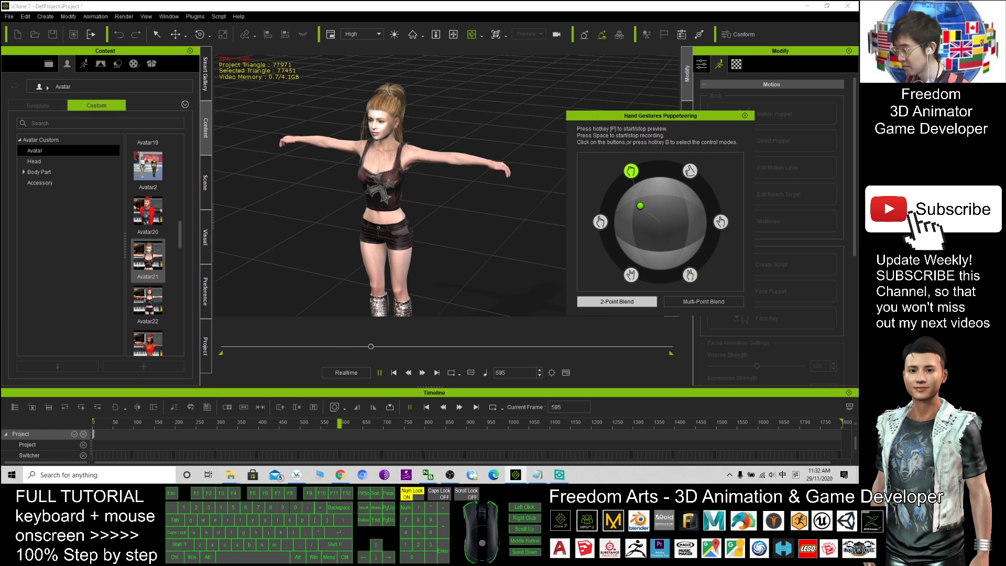
key(space)
click(695, 249)
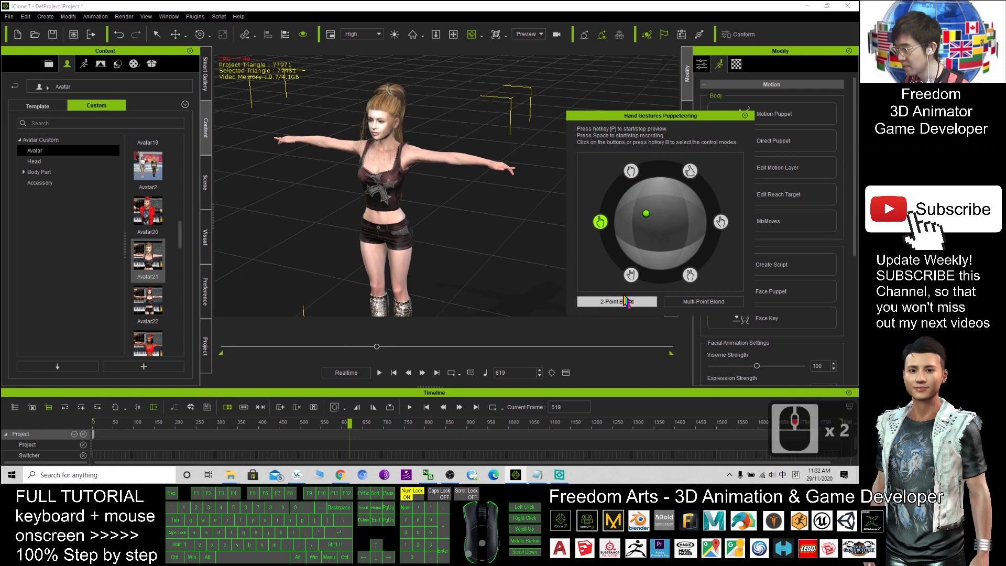
drag(337, 218, 437, 248)
right_drag(437, 247, 348, 346)
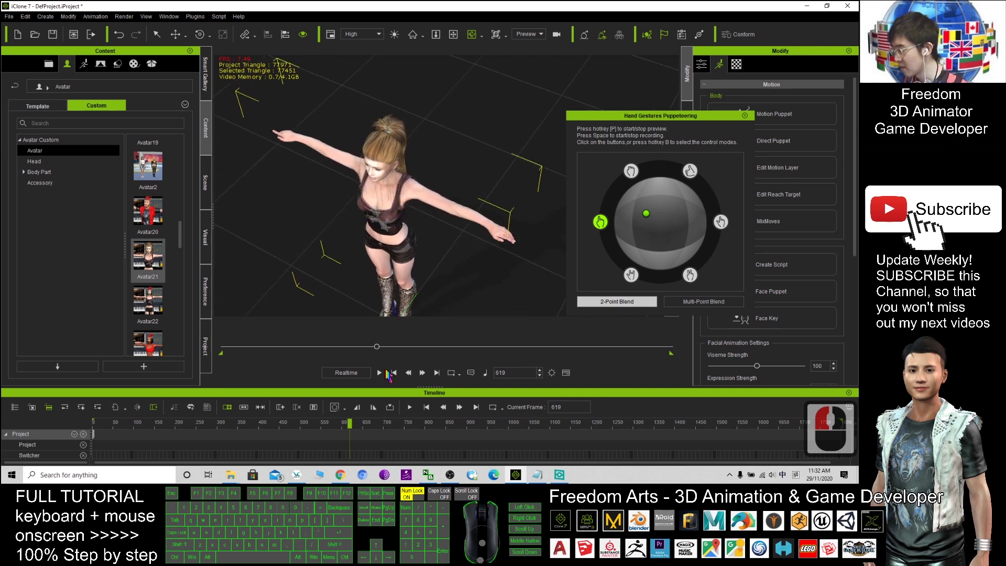
Play the animation from the start with 2-point blending, then stop playback
click(395, 375)
click(380, 374)
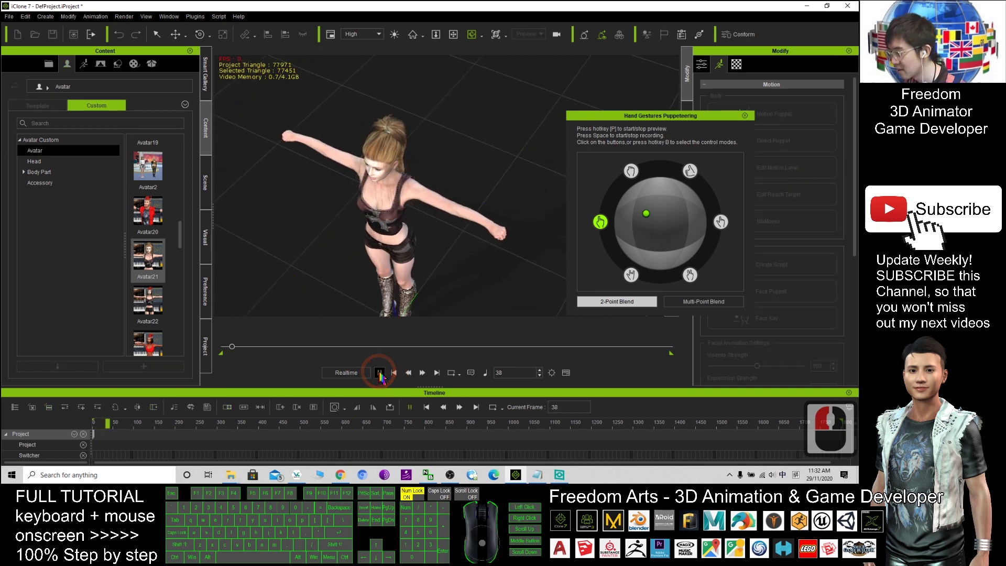
click(612, 303)
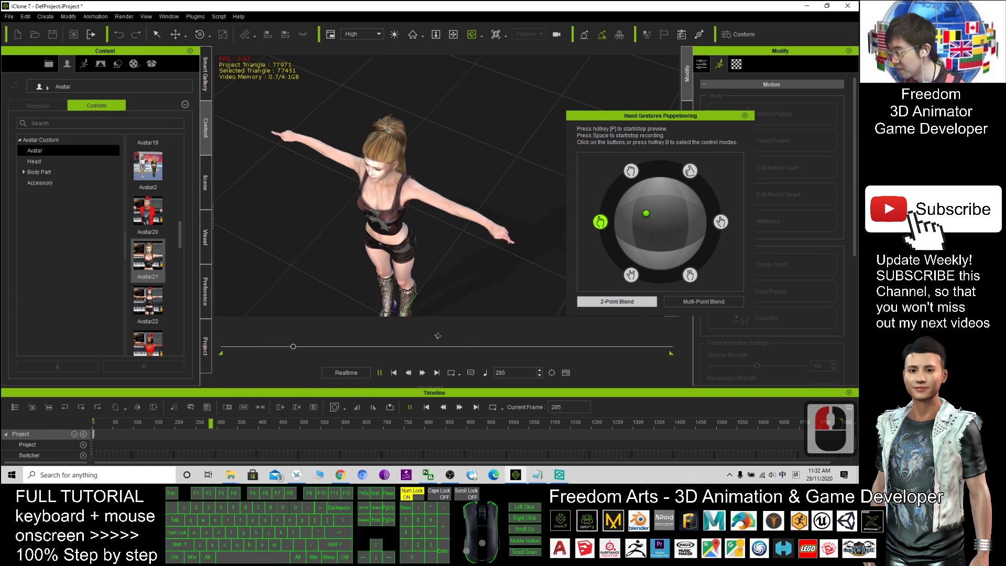
click(380, 372)
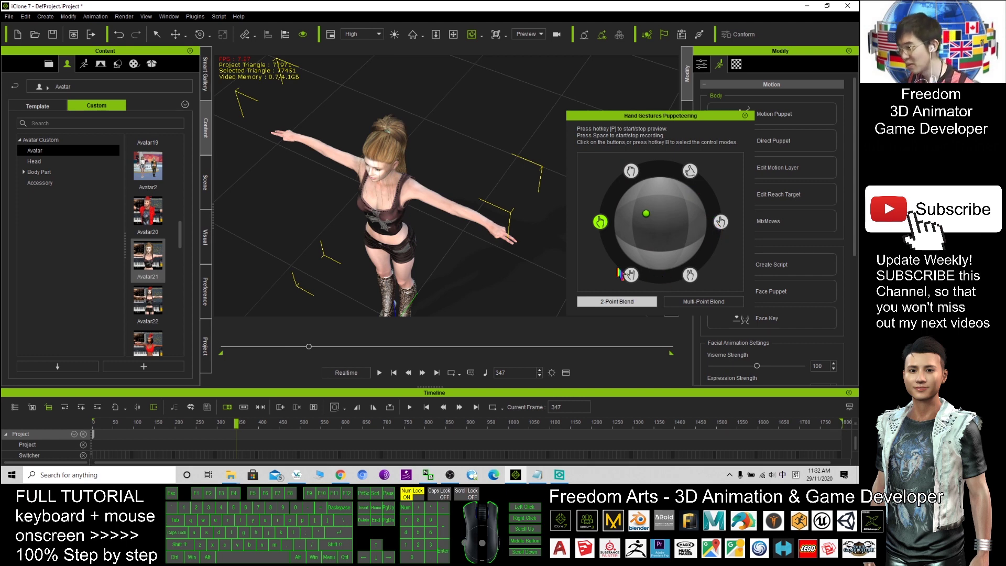
Orbit the camera around the character to check the gesture from several angles
mouse_move(397, 238)
mouse_down()
mouse_move(789, 105)
mouse_move(348, 177)
mouse_up()
click(475, 167)
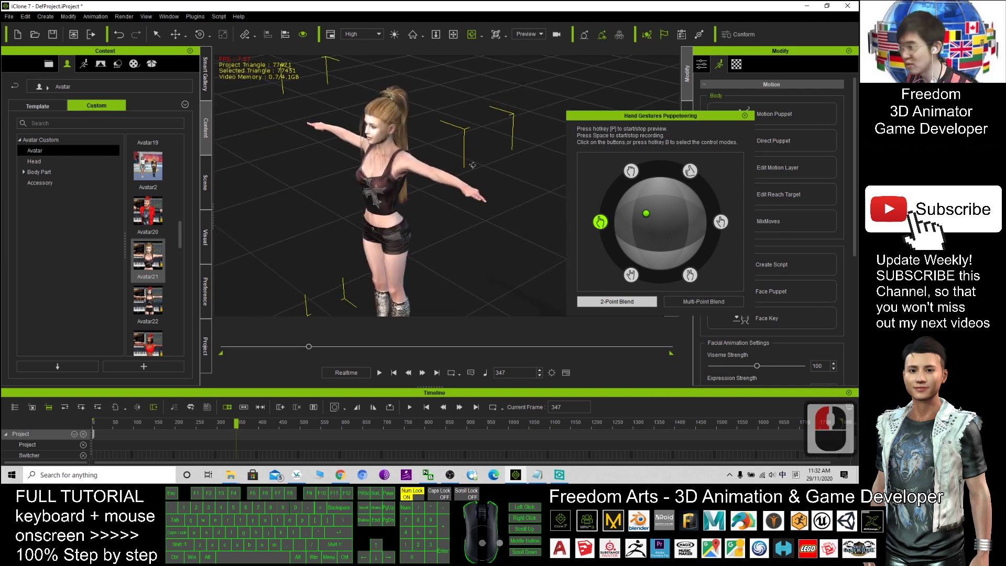
mouse_move(439, 192)
mouse_down()
mouse_move(359, 202)
mouse_move(442, 225)
mouse_up()
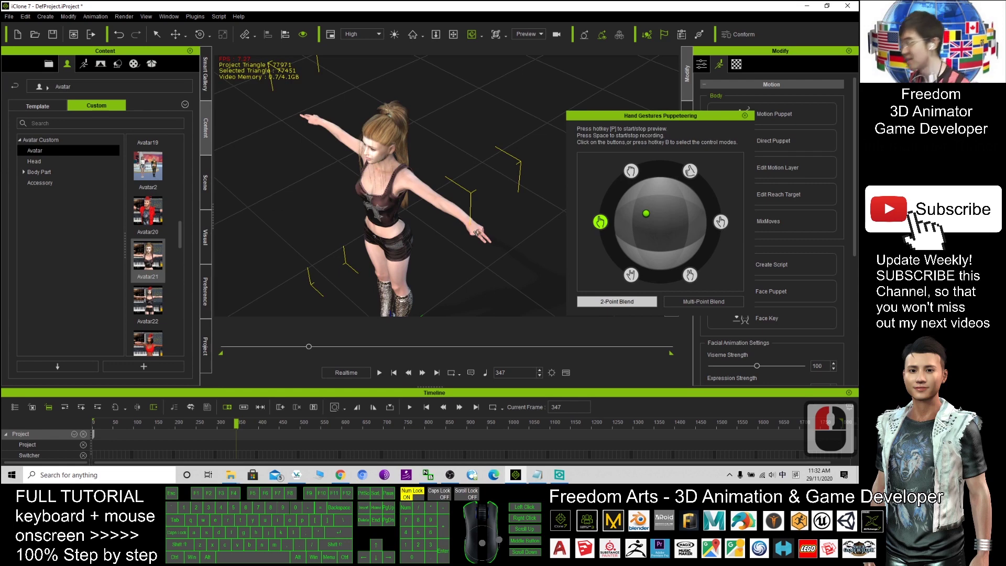
mouse_move(476, 235)
mouse_down()
mouse_move(260, 200)
mouse_move(314, 153)
mouse_up()
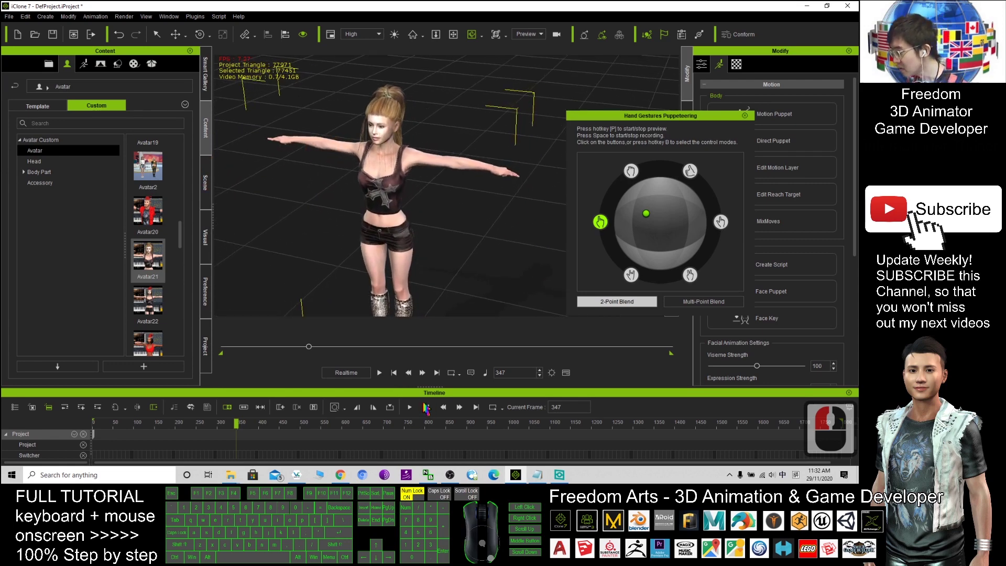
Enlarge the timeline and show the CC_Base avatar's tracks
mouse_move(422, 389)
mouse_down()
mouse_move(421, 327)
mouse_move(421, 355)
mouse_up()
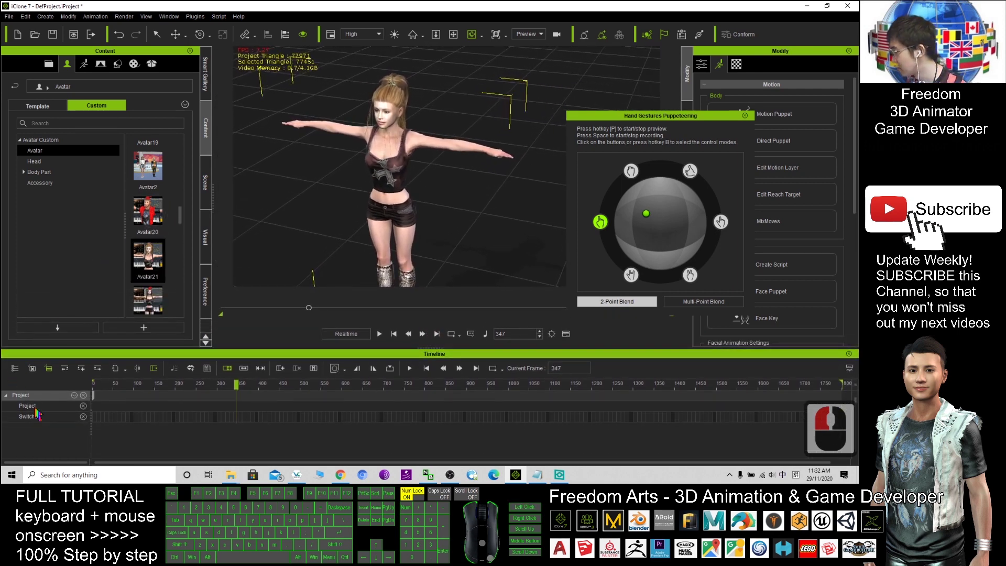
click(384, 142)
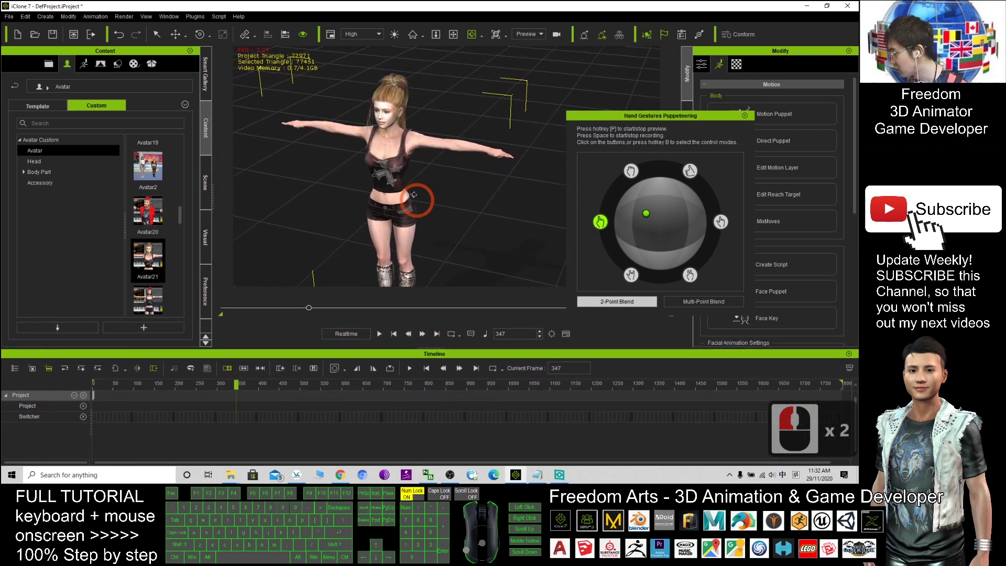
click(14, 370)
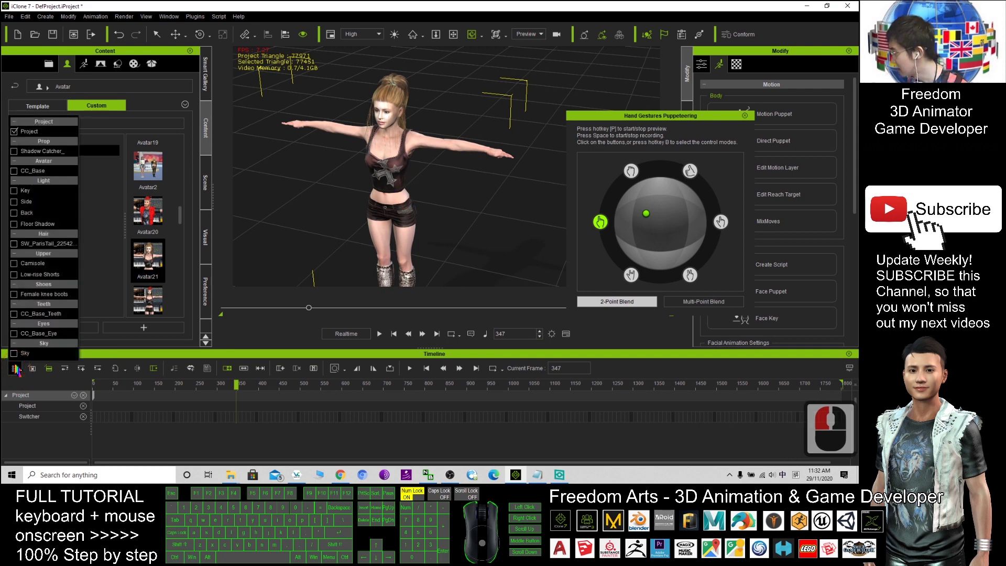
click(14, 171)
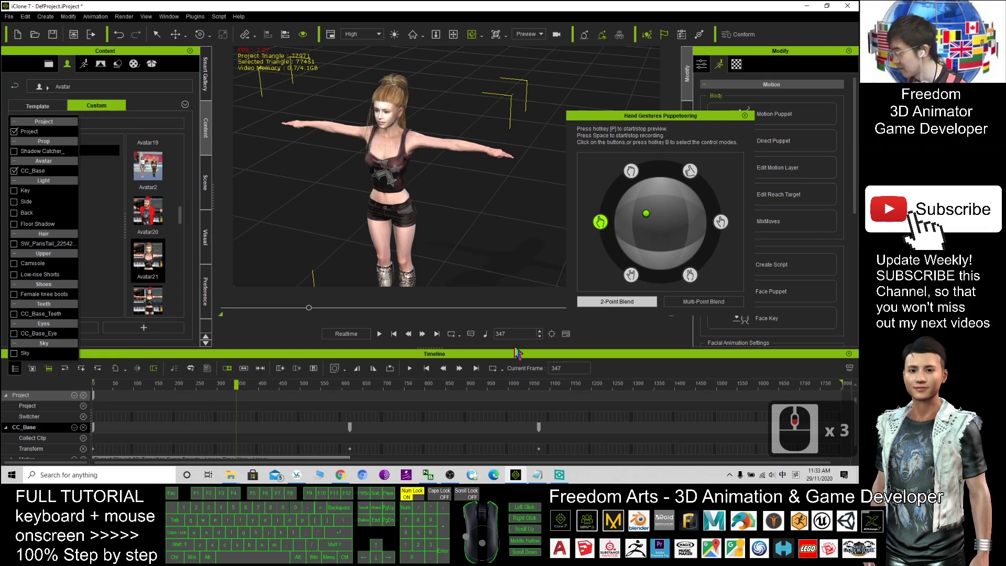
click(442, 356)
drag(439, 350, 438, 298)
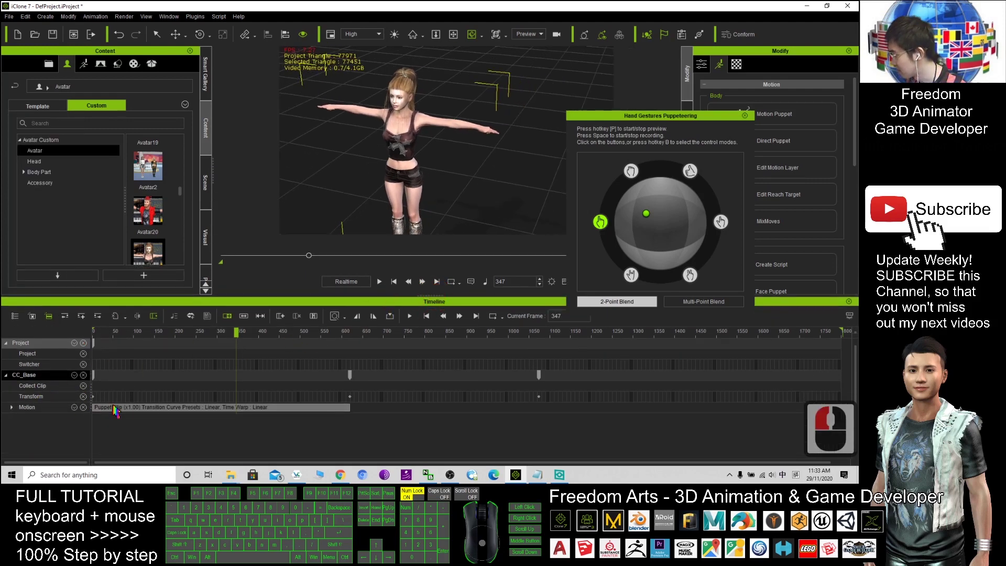
Expand Motion and Motion Layer, collapse Motion Layer, and rewind to frame 1
click(13, 408)
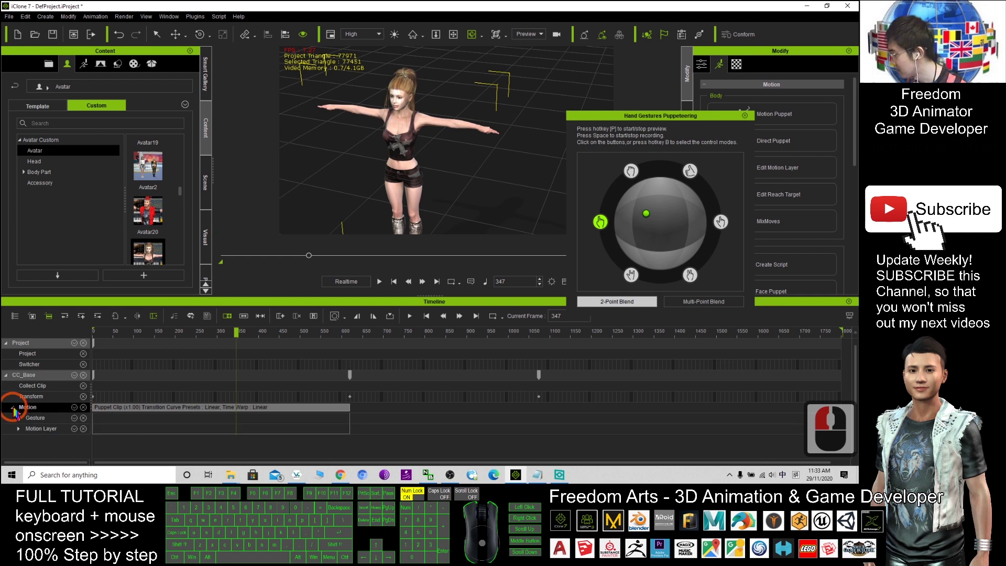
click(18, 429)
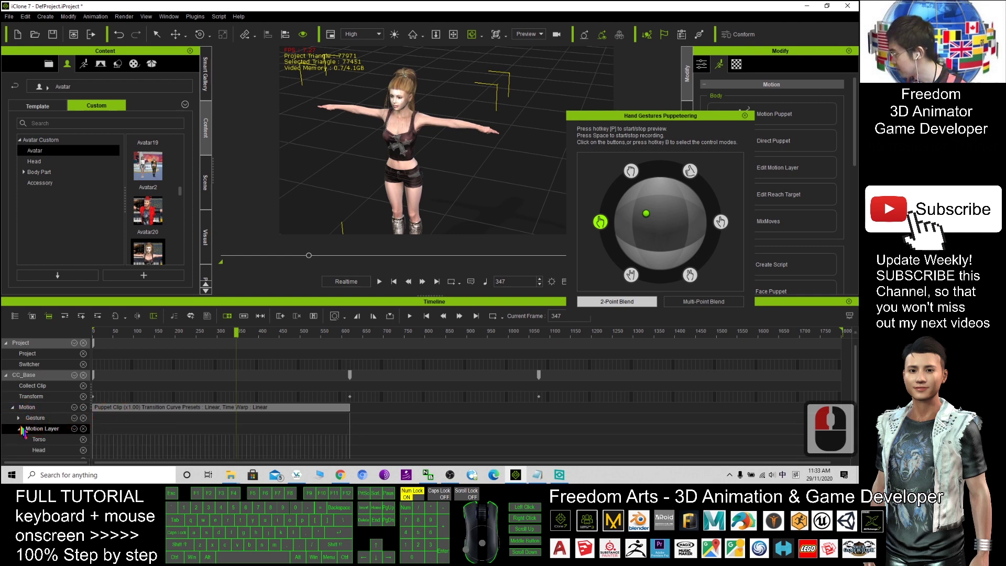
click(18, 428)
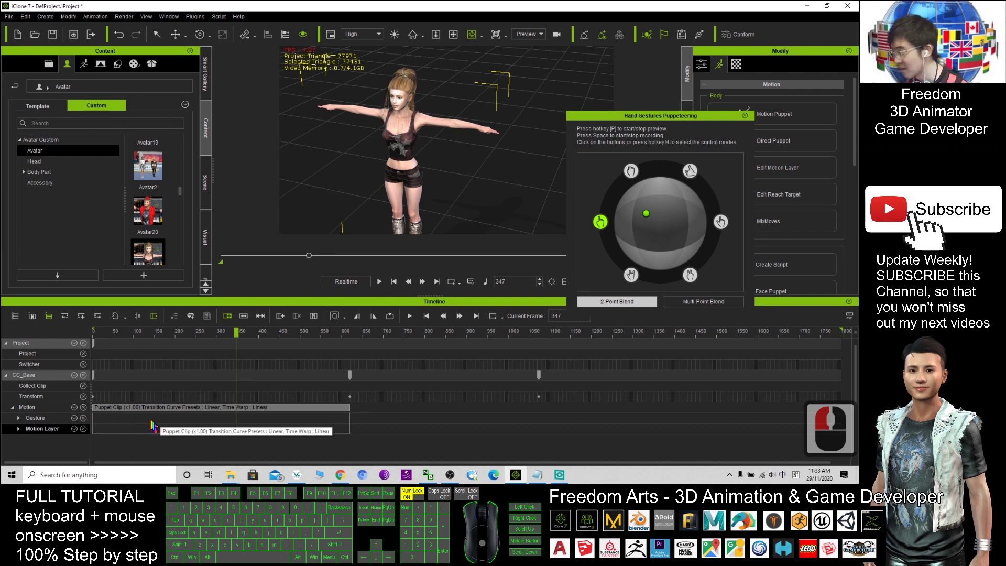
click(117, 424)
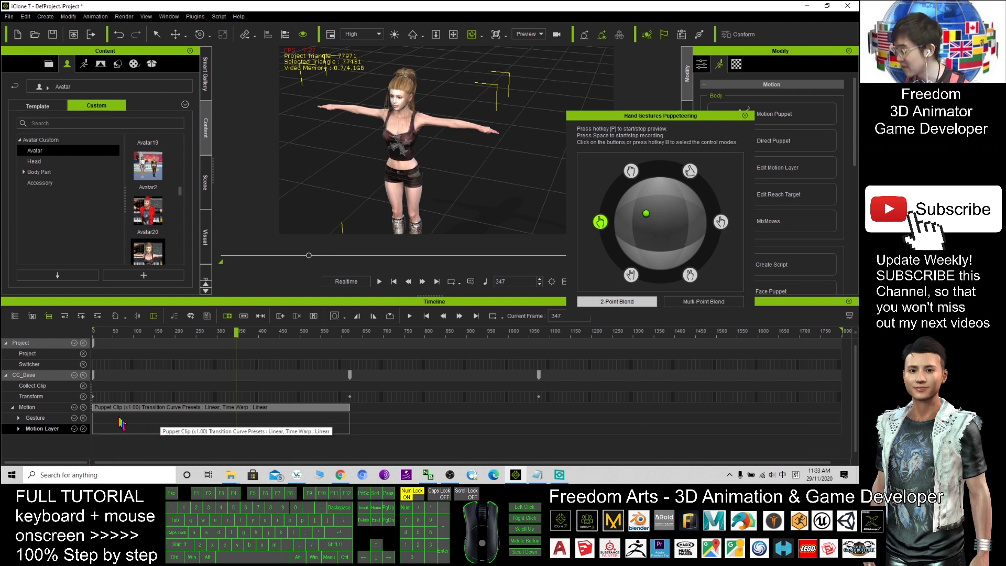
mouse_move(237, 335)
mouse_down()
mouse_move(162, 337)
mouse_move(301, 337)
mouse_up()
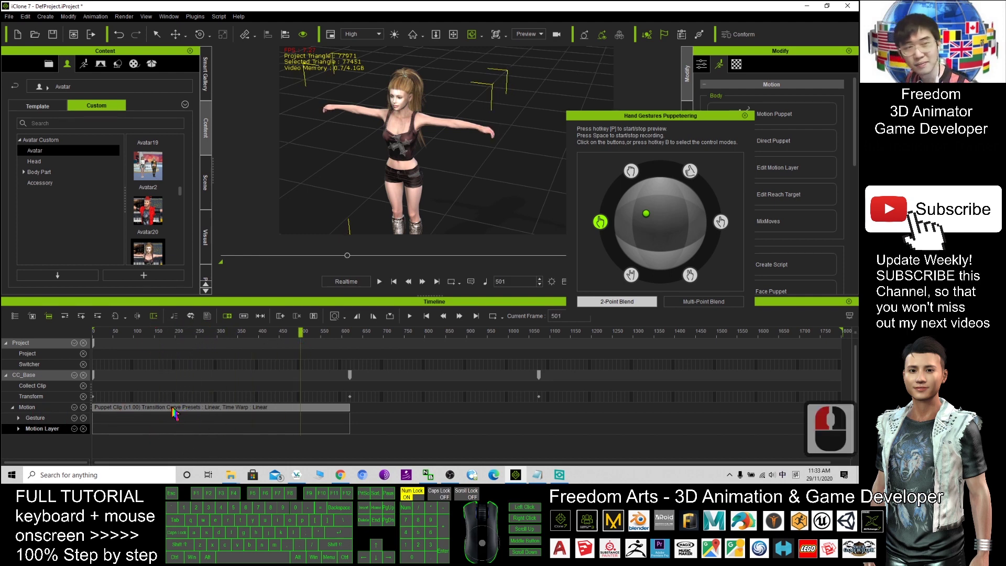
drag(301, 336, 55, 338)
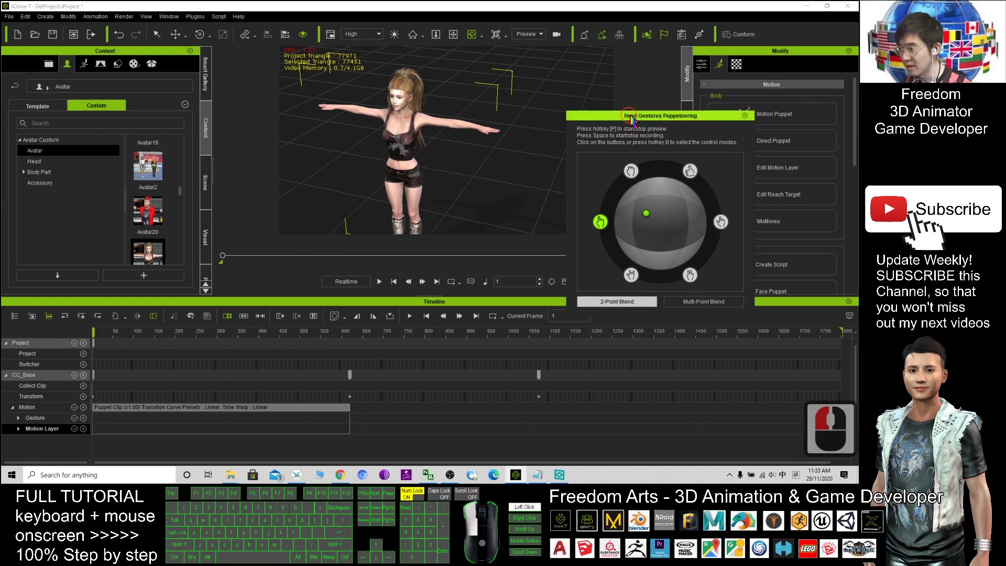
drag(626, 115, 697, 84)
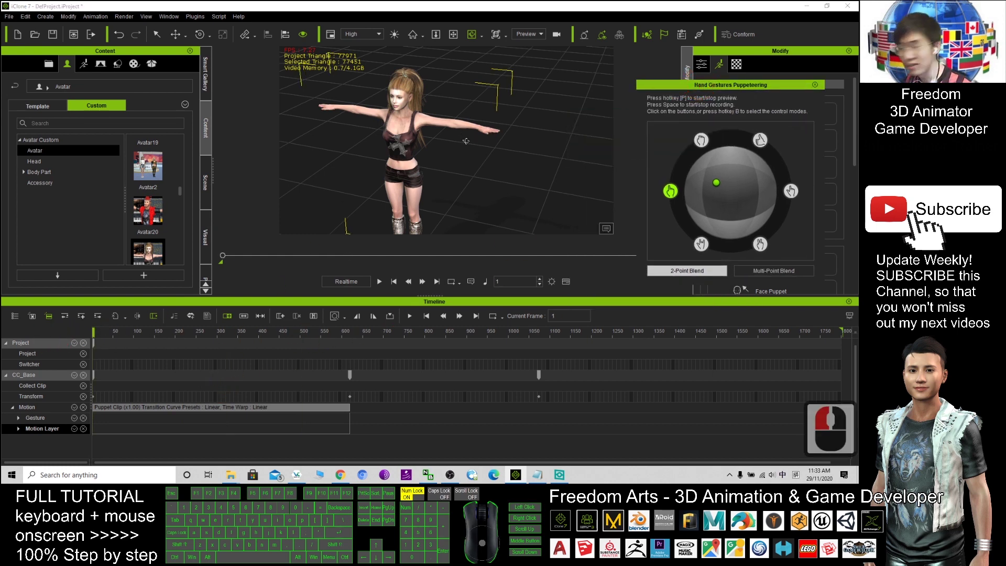
Add the recorded gesture to the Custom > Gesture animation library as Gesture0
click(86, 64)
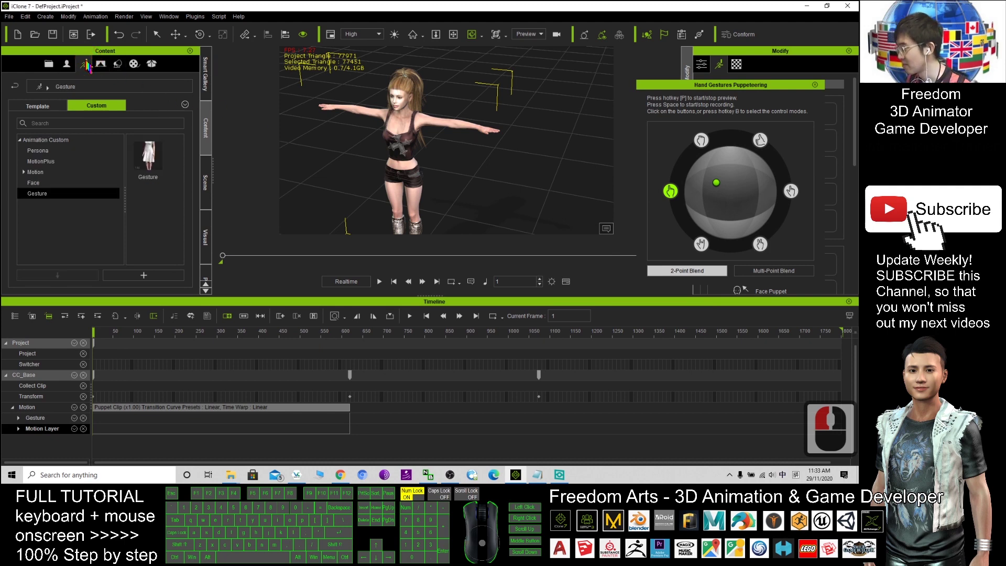
click(104, 110)
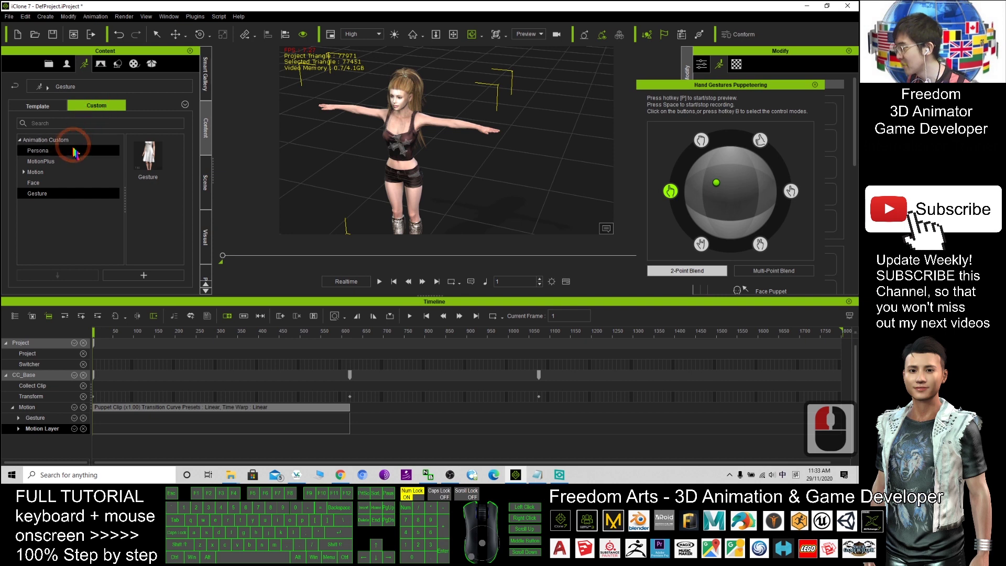
click(37, 196)
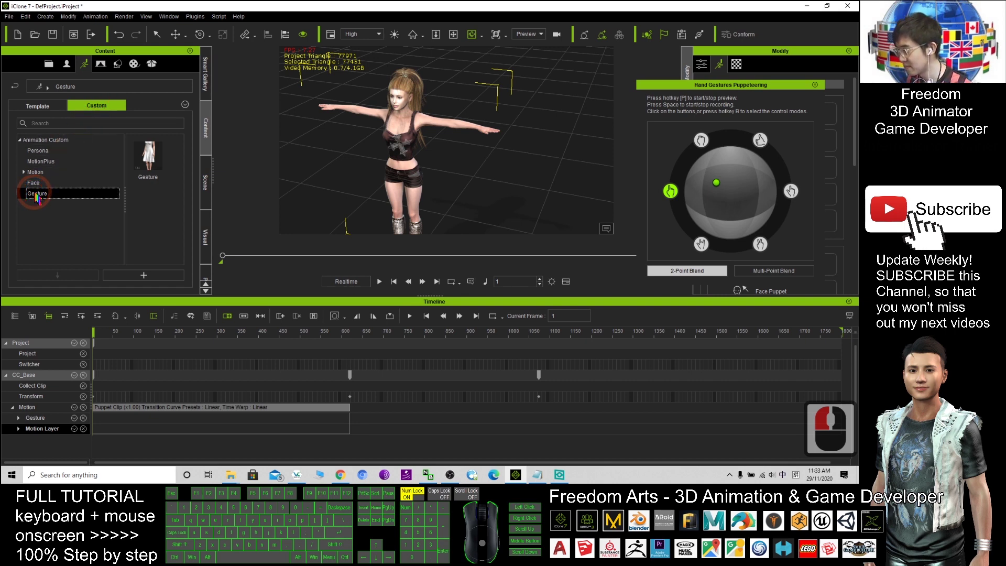
scroll(370, 189, up, 3)
scroll(393, 158, up, 1)
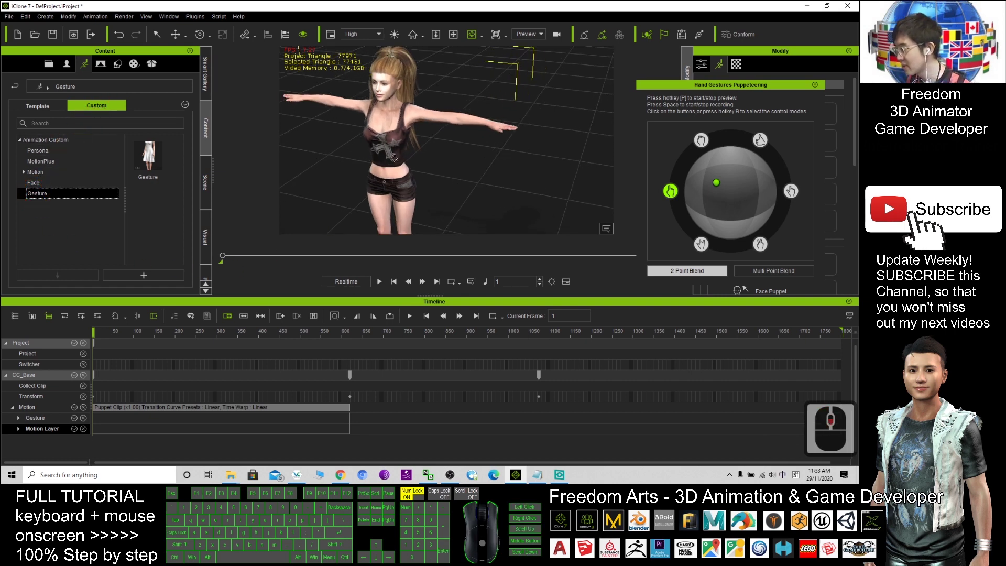
scroll(373, 174, up, 1)
click(144, 265)
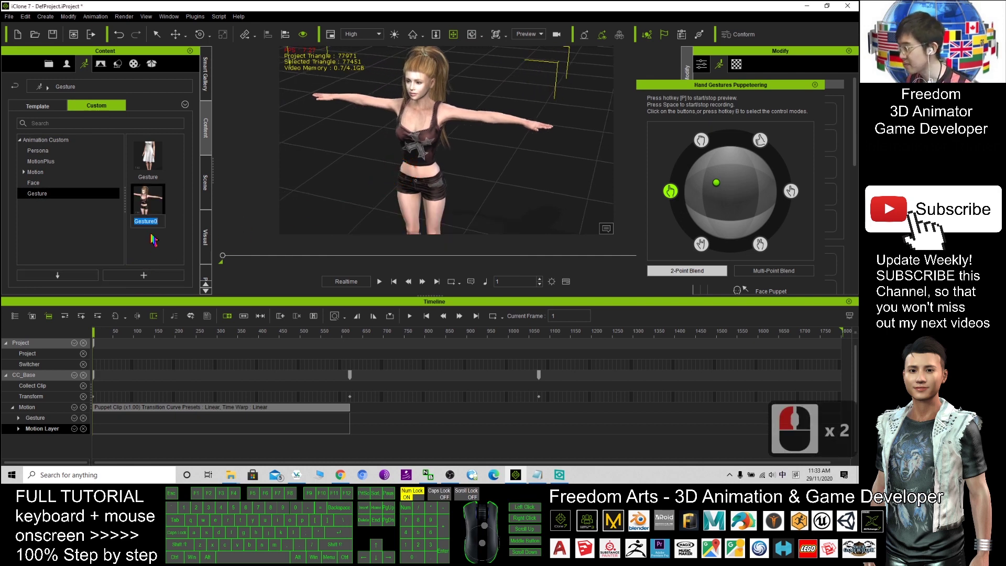
drag(148, 203, 96, 374)
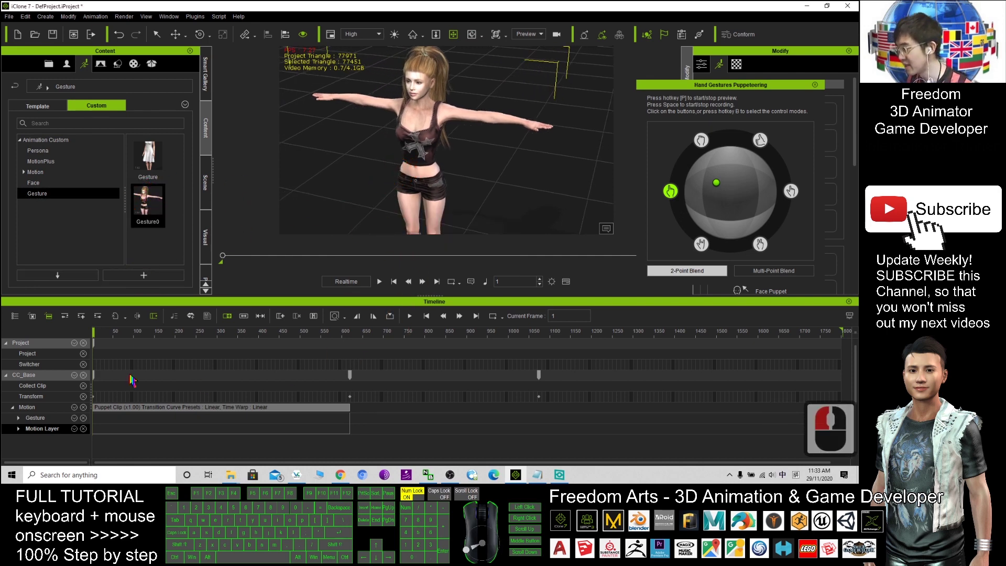
Delete the puppet clip from the character's Motion track
click(222, 408)
click(253, 410)
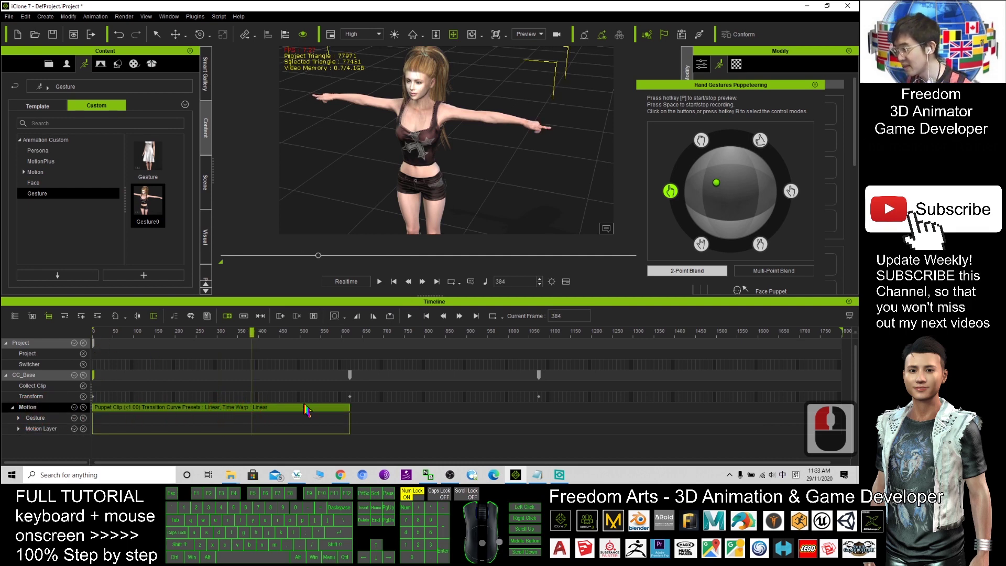
key(Delete)
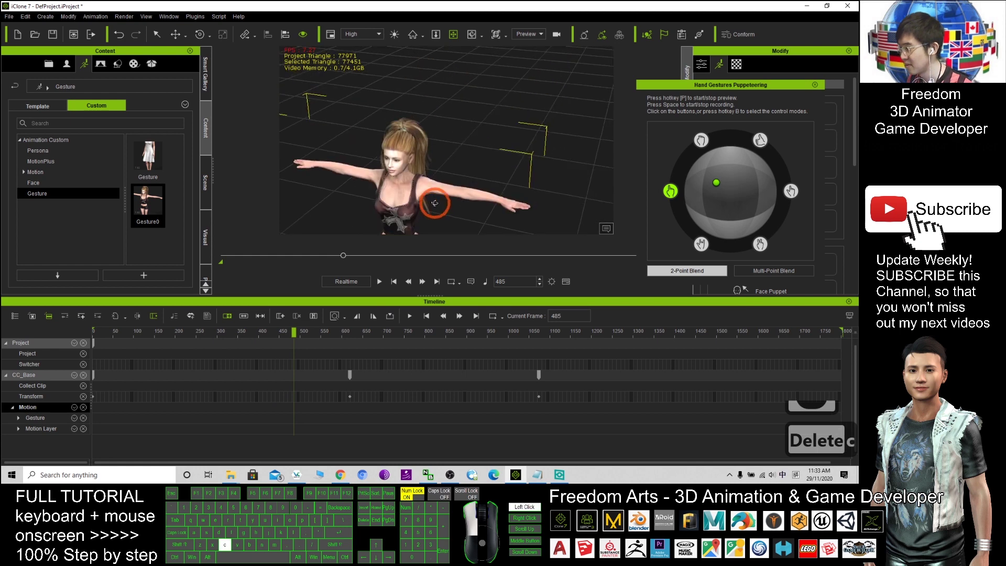
mouse_move(438, 203)
right_down()
mouse_move(439, 146)
mouse_move(233, 266)
right_up()
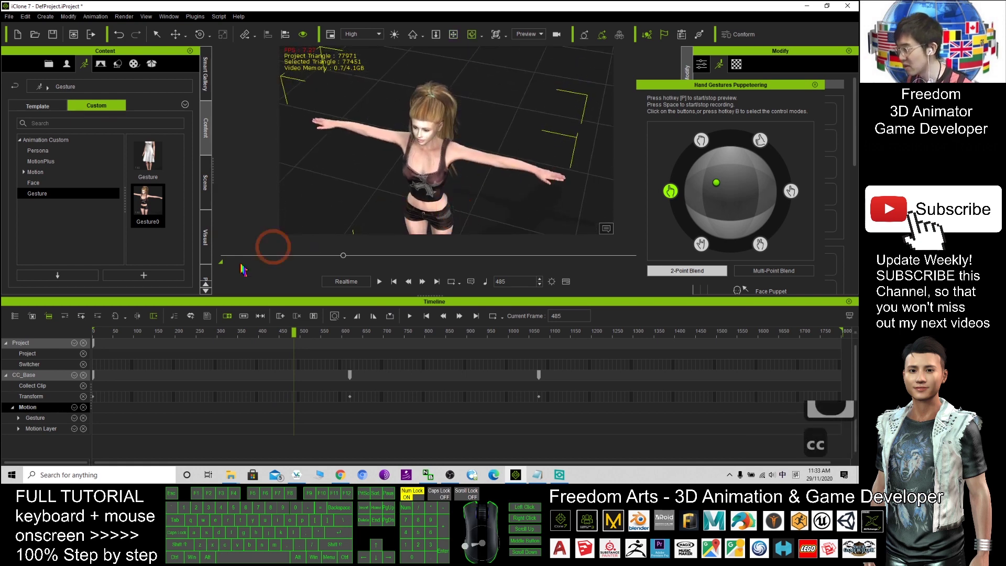
Delete the CC_Base body keyframes at frames 619 and 1073
mouse_move(147, 337)
mouse_down()
mouse_move(518, 343)
mouse_move(326, 344)
mouse_up()
click(501, 399)
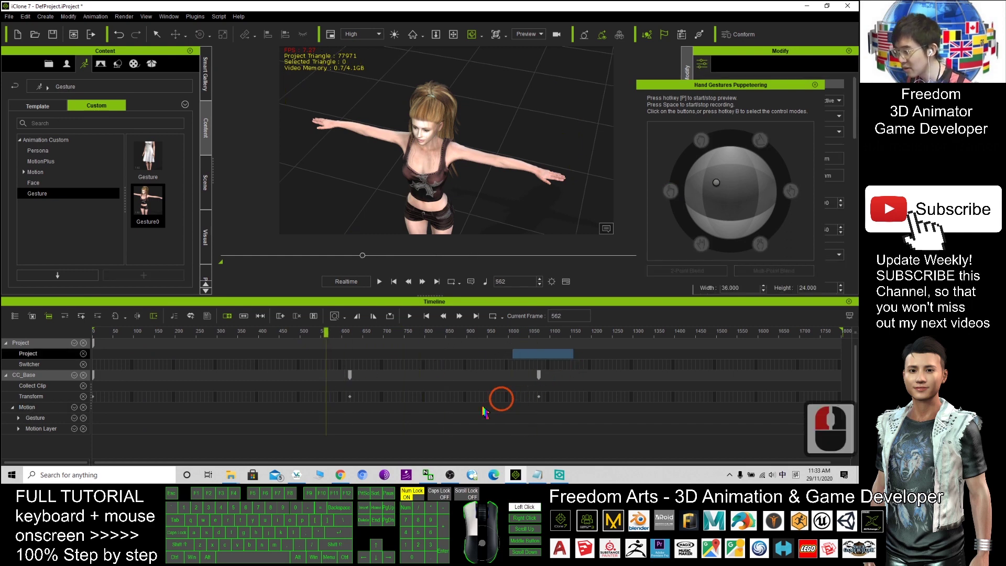
click(350, 374)
click(444, 384)
key(Delete)
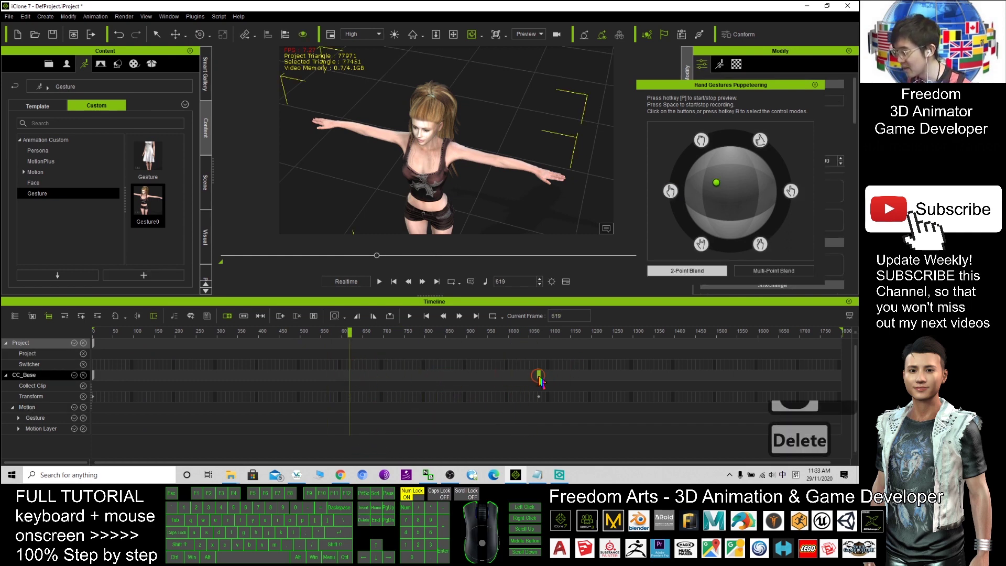
click(538, 375)
key(Delete)
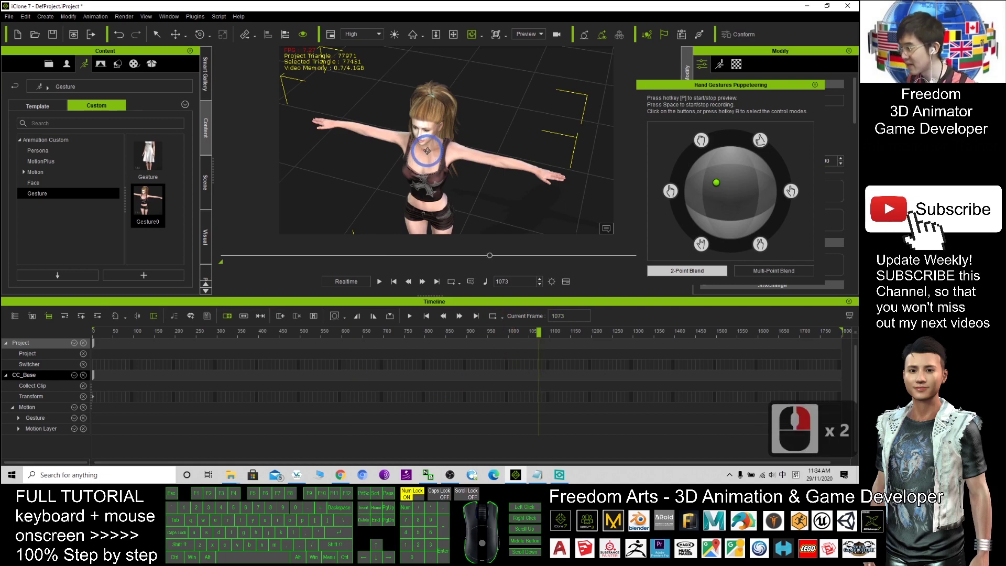
Rewind the playhead and drag Gesture0 onto the character
right_click(427, 152)
click(474, 279)
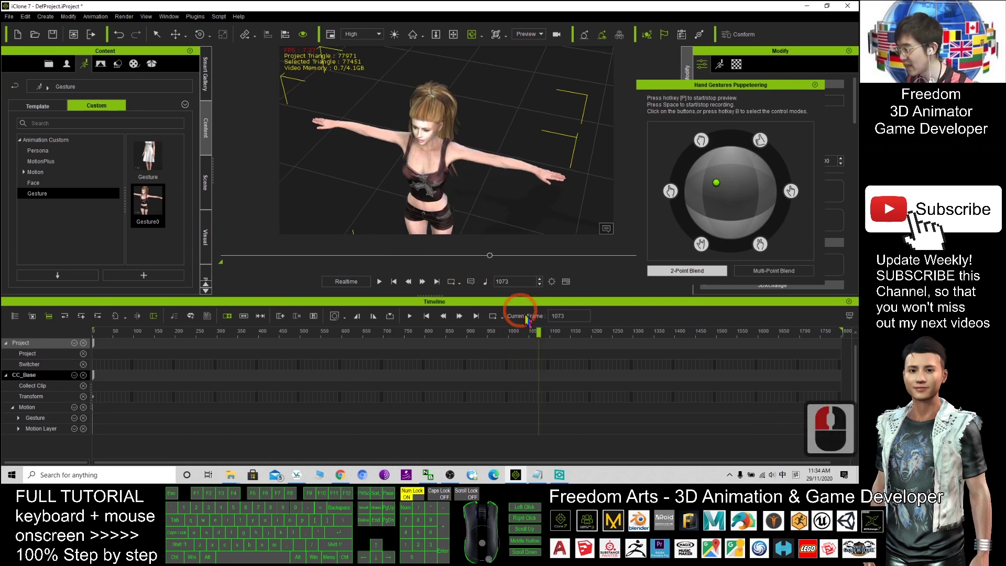
drag(516, 333, 91, 330)
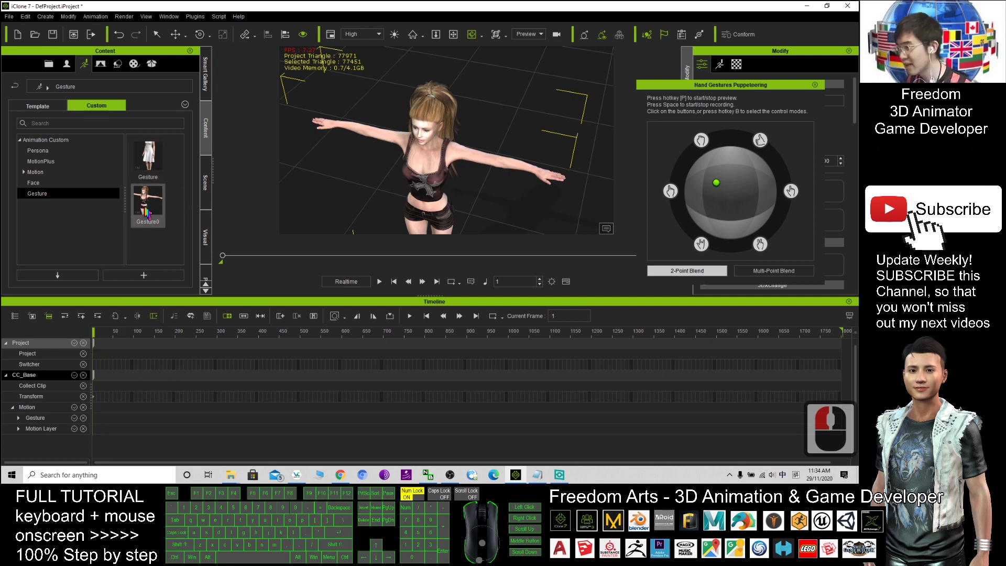
drag(150, 200, 386, 206)
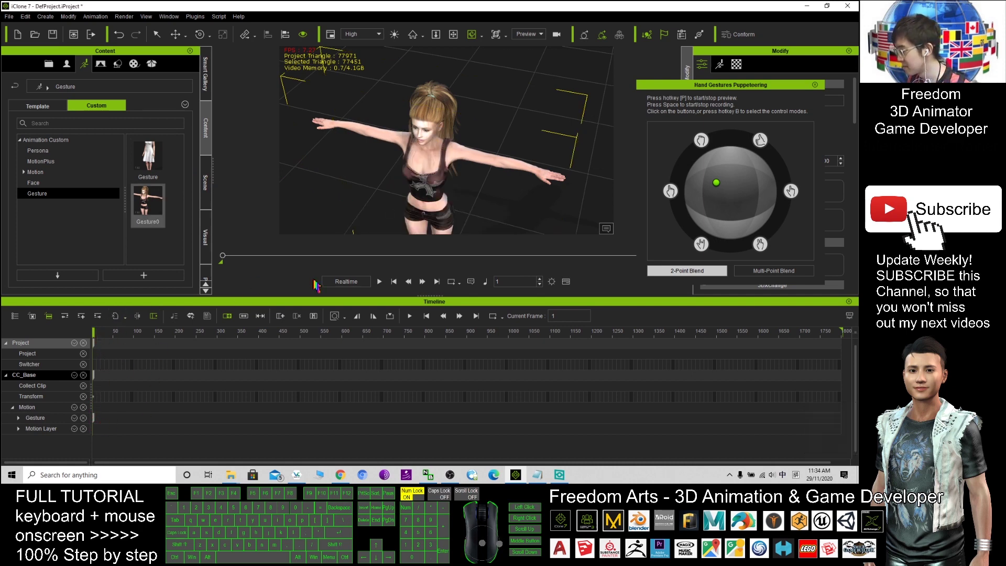
Drop Gesture0 onto the avatar at frame 1 and select the Gesture track
click(228, 257)
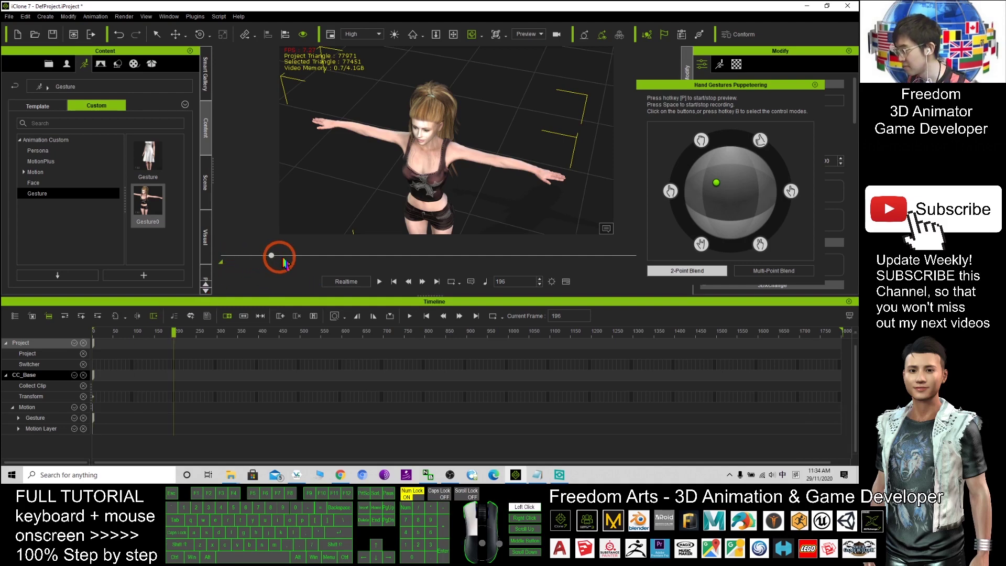
scroll(382, 172, down, 5)
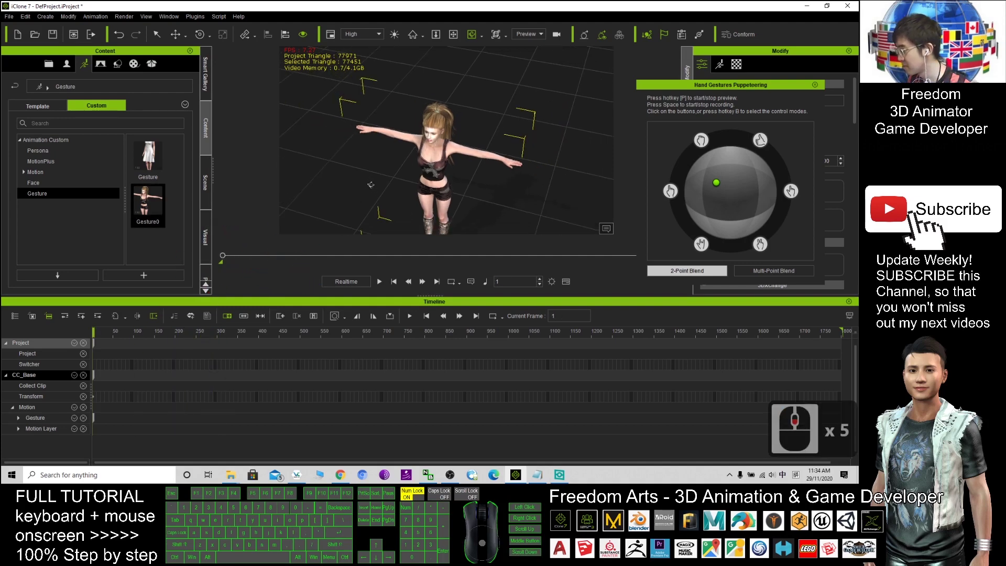
right_drag(382, 173, 246, 208)
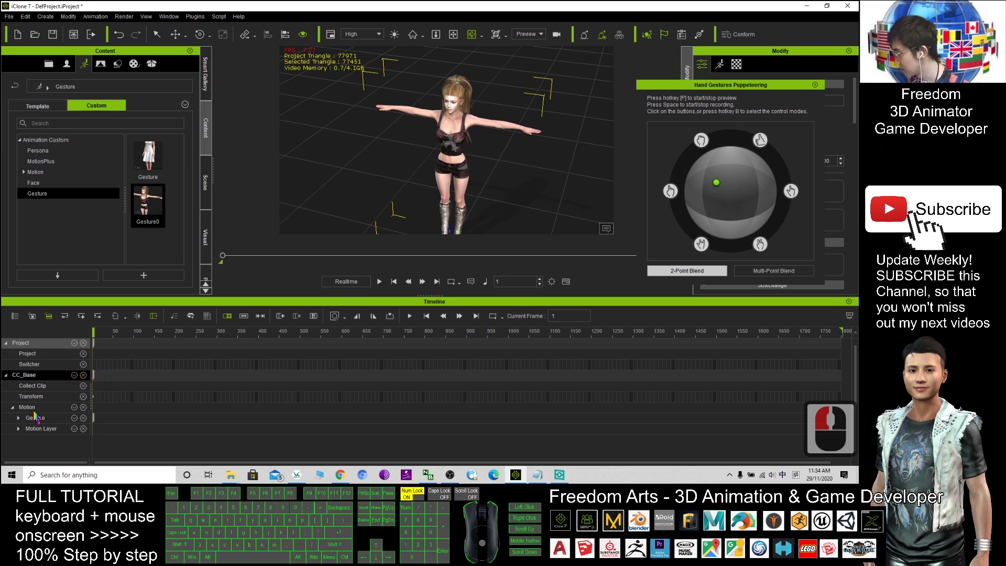
drag(148, 203, 482, 136)
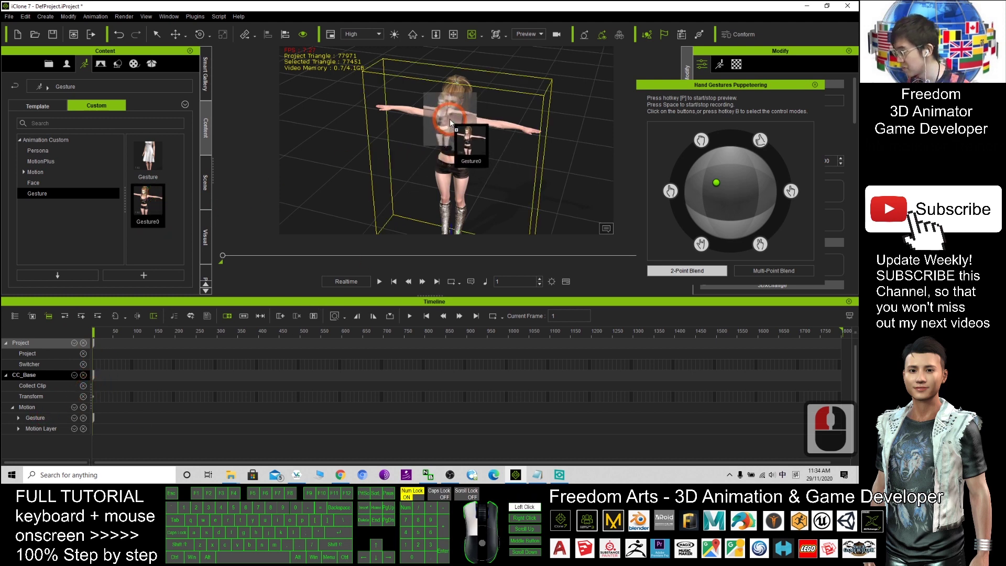
drag(451, 119, 450, 119)
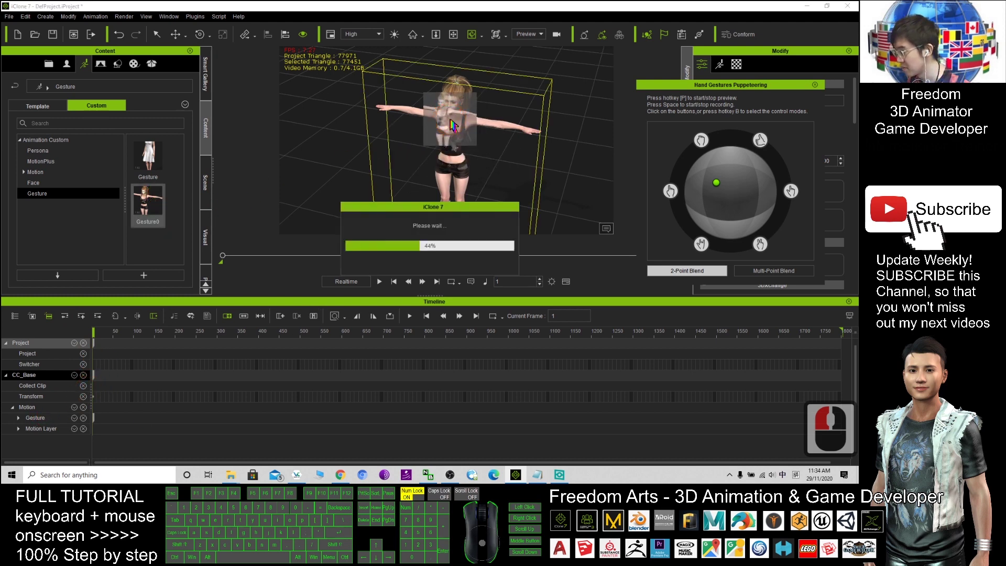
click(95, 421)
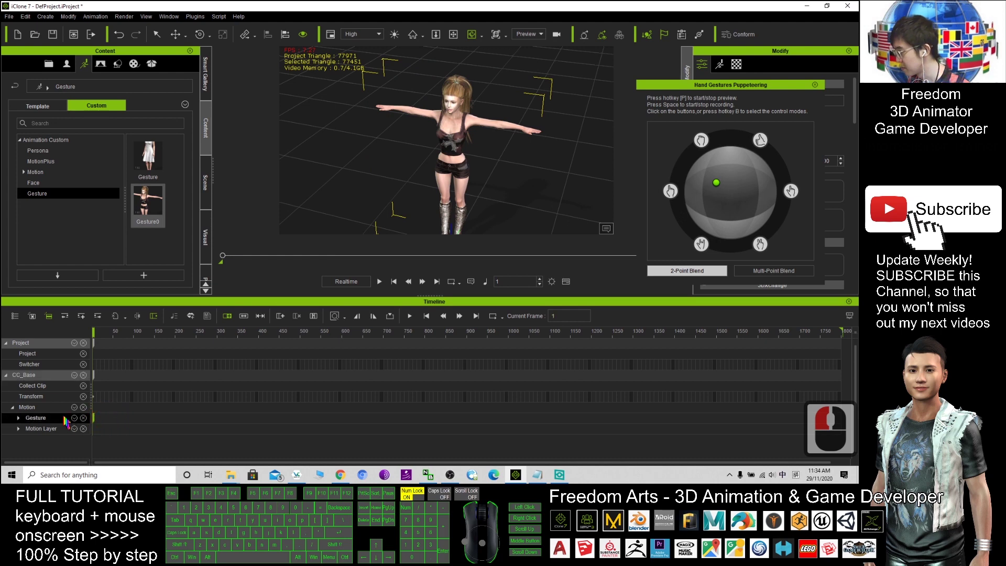
scroll(456, 157, up, 3)
Select the character and set hand puppeteering to Multi-Point Blend
click(461, 175)
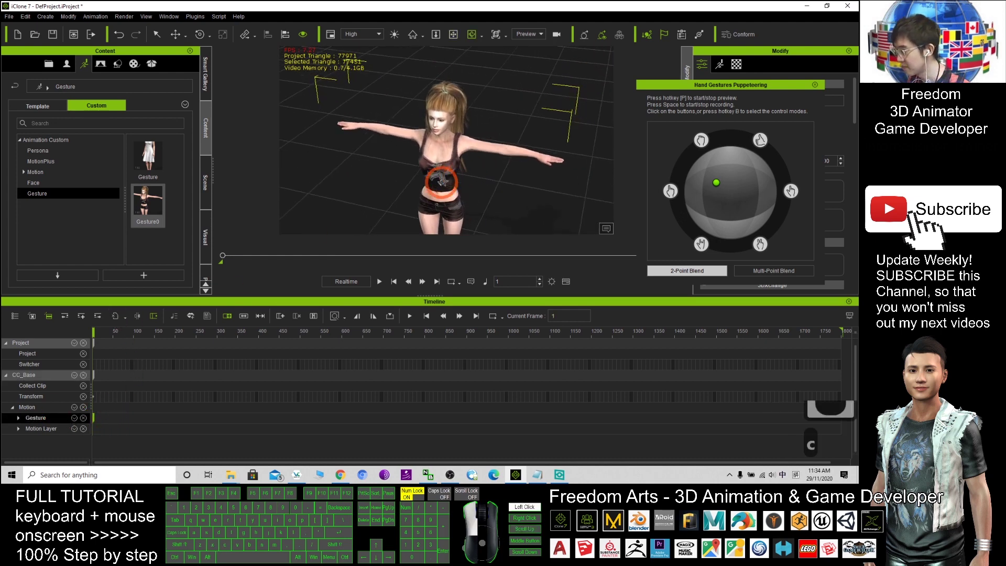
click(696, 243)
click(759, 271)
click(704, 268)
click(740, 271)
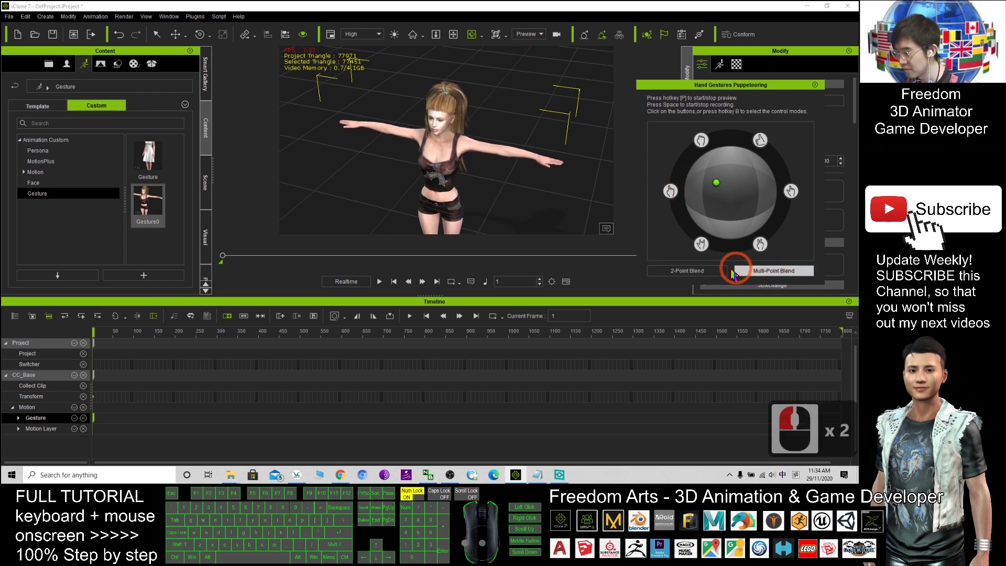
Record a gesture performance and save it to the library as Gesture1
key(space)
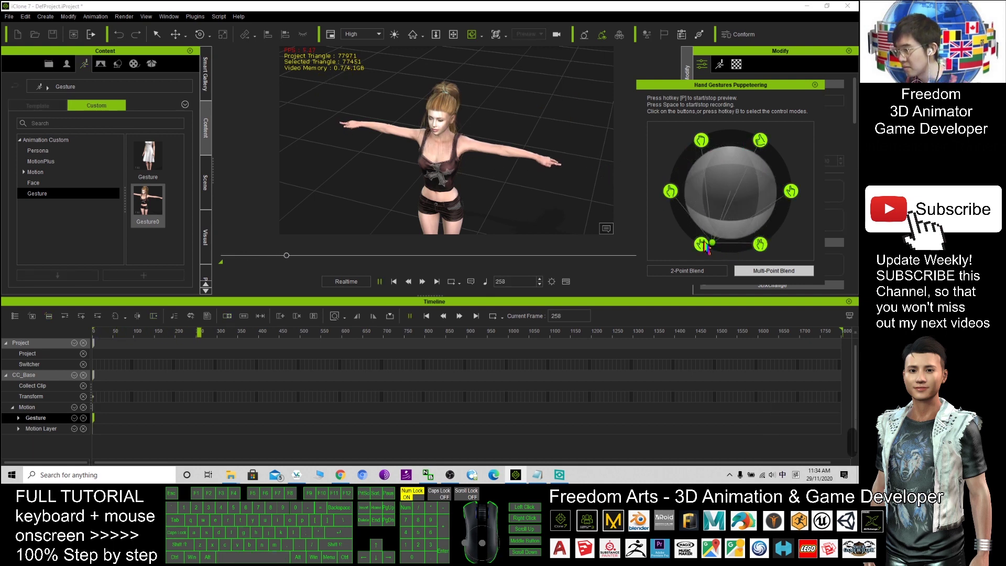
key(space)
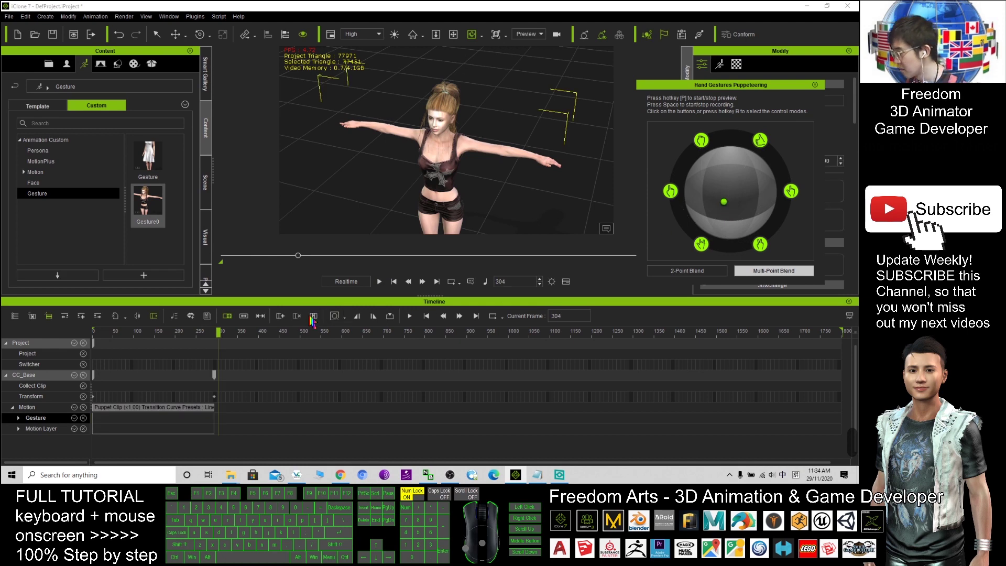
click(221, 213)
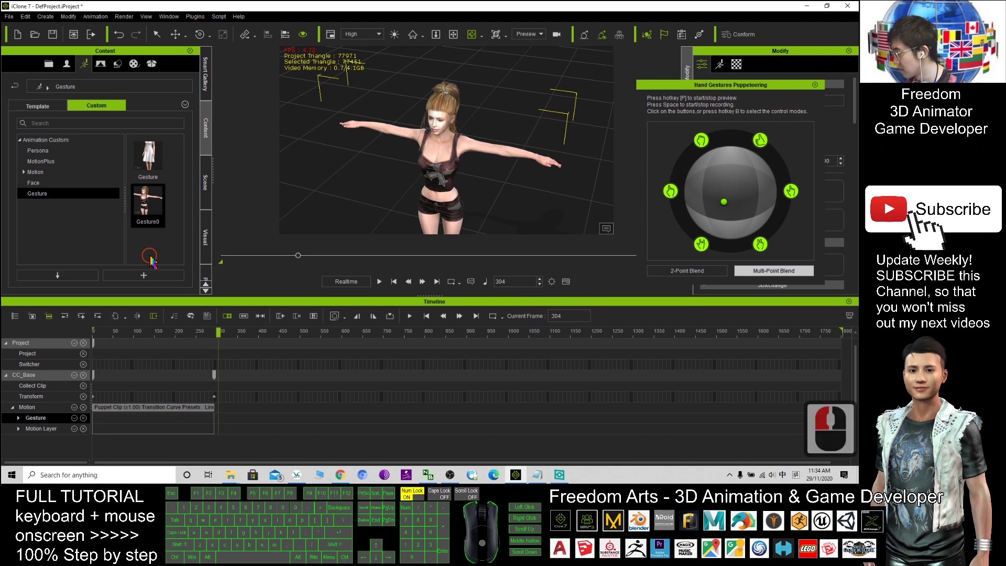
click(138, 282)
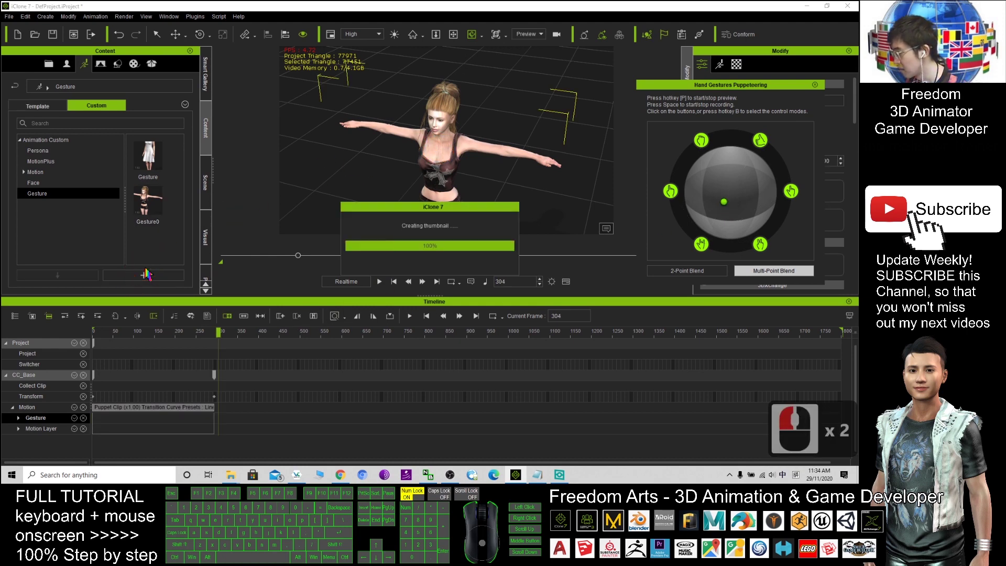
Delete the recorded puppet clip and apply Gesture1 to the character
click(168, 393)
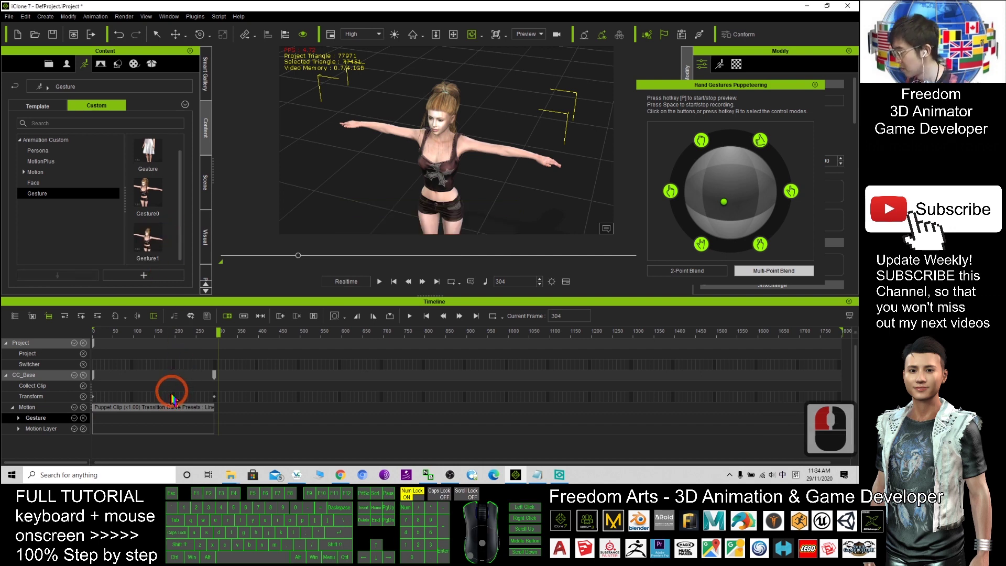
click(151, 409)
key(Delete)
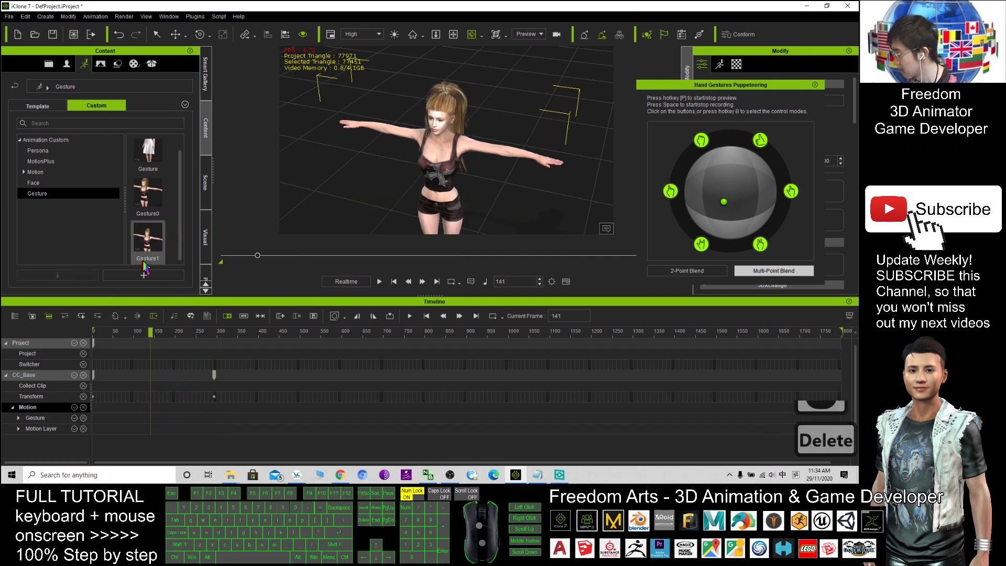
drag(148, 240, 438, 136)
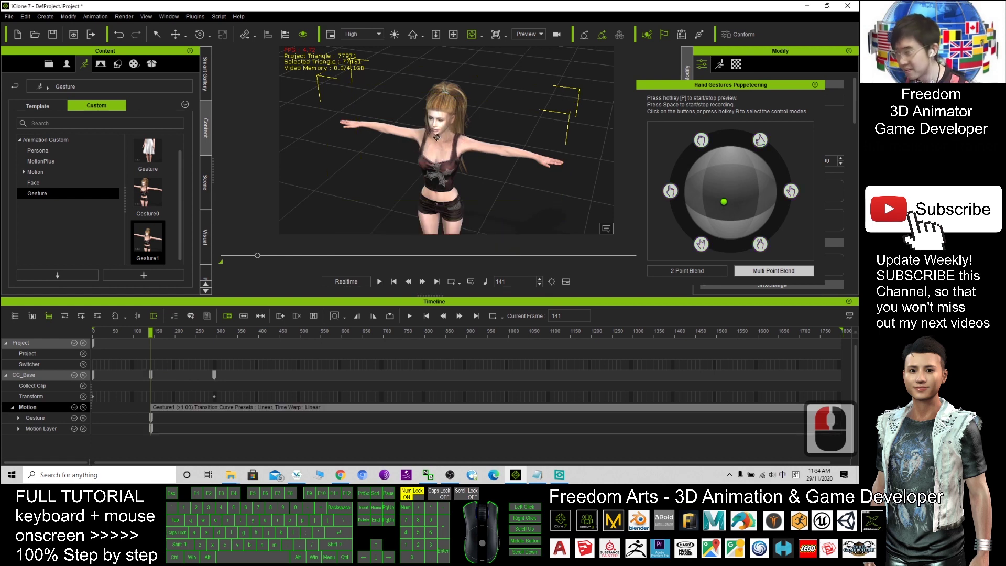
Orbit the view and expand the Gesture track into LHand and RHand
drag(495, 192, 454, 191)
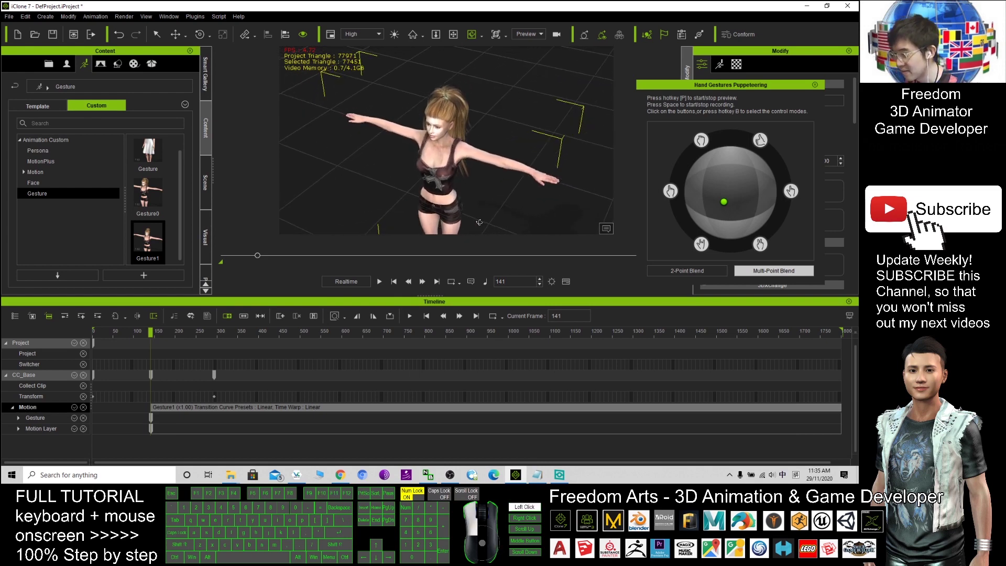
mouse_move(454, 191)
mouse_down()
mouse_move(401, 190)
mouse_move(393, 181)
mouse_up()
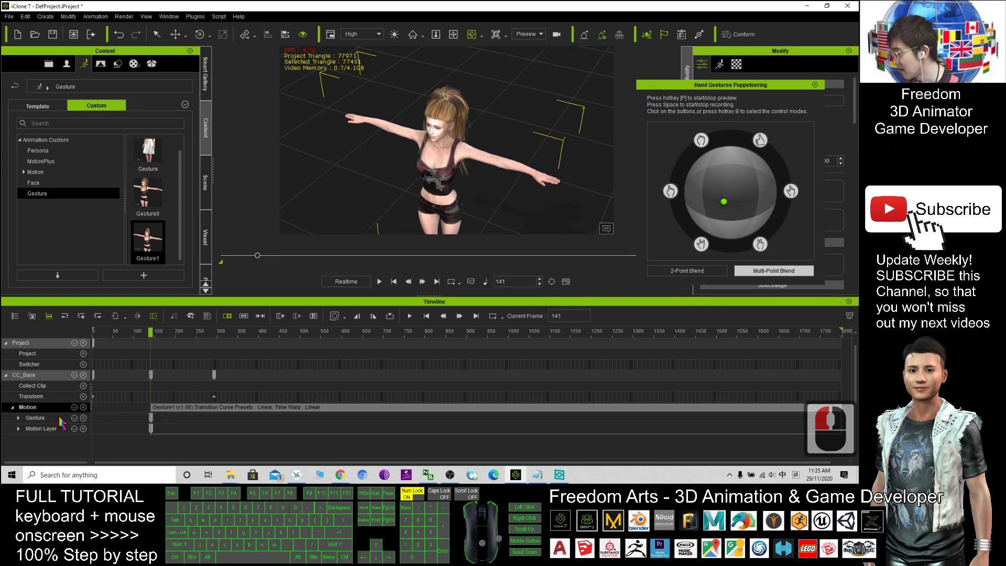
click(20, 418)
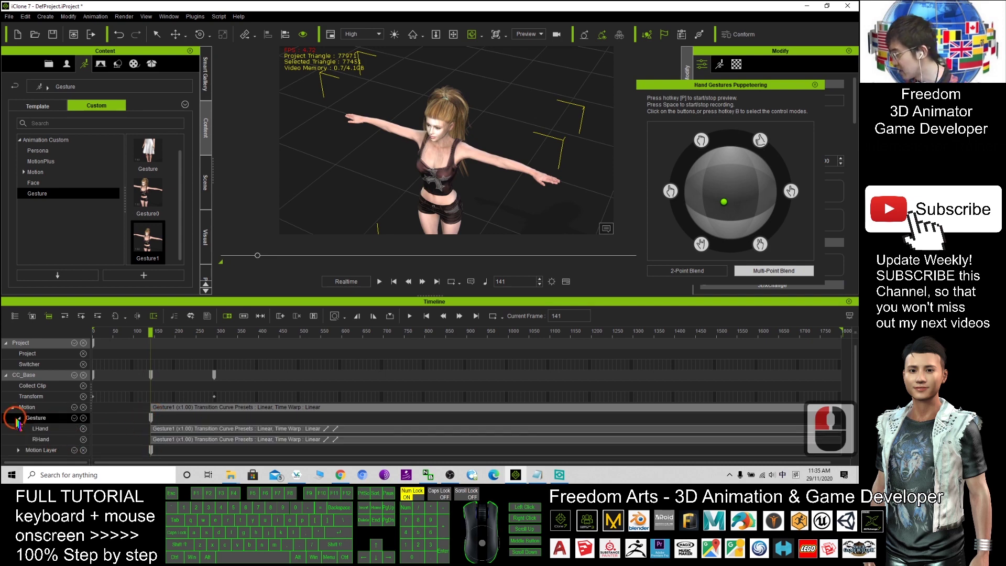
Select the LHand Gesture1 clip and orbit the view toward the character
click(266, 429)
click(285, 429)
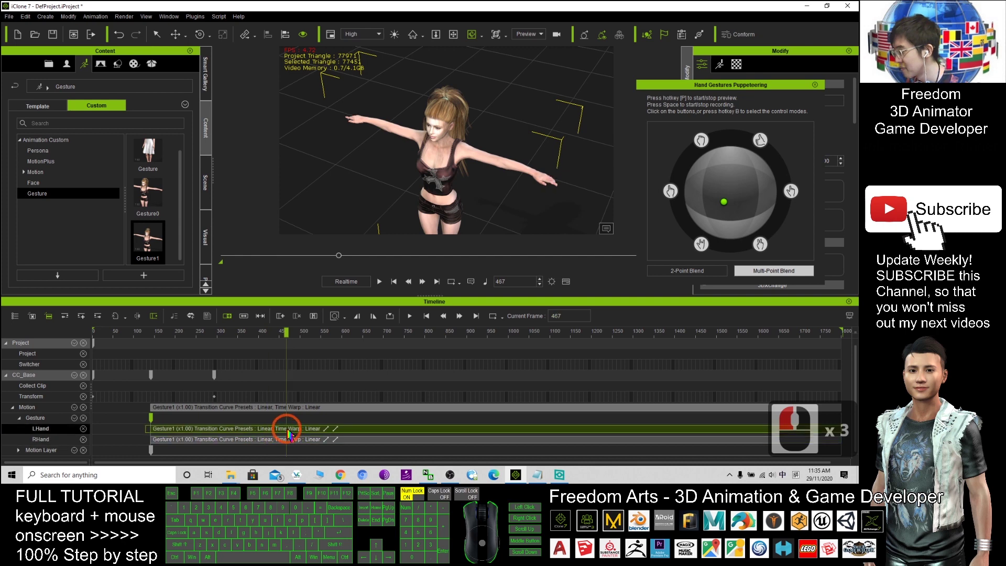
drag(478, 187, 404, 165)
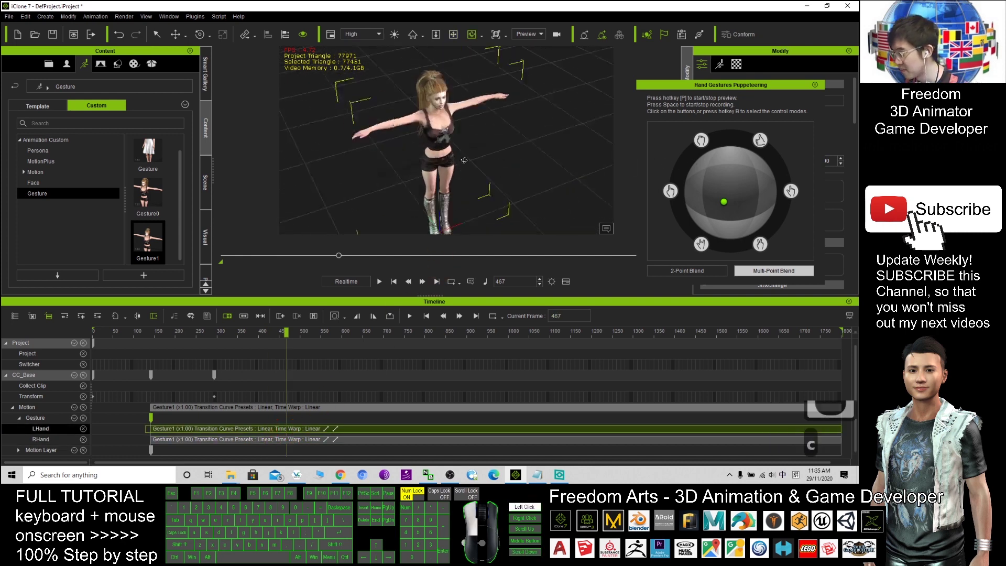
drag(404, 165, 360, 152)
click(154, 339)
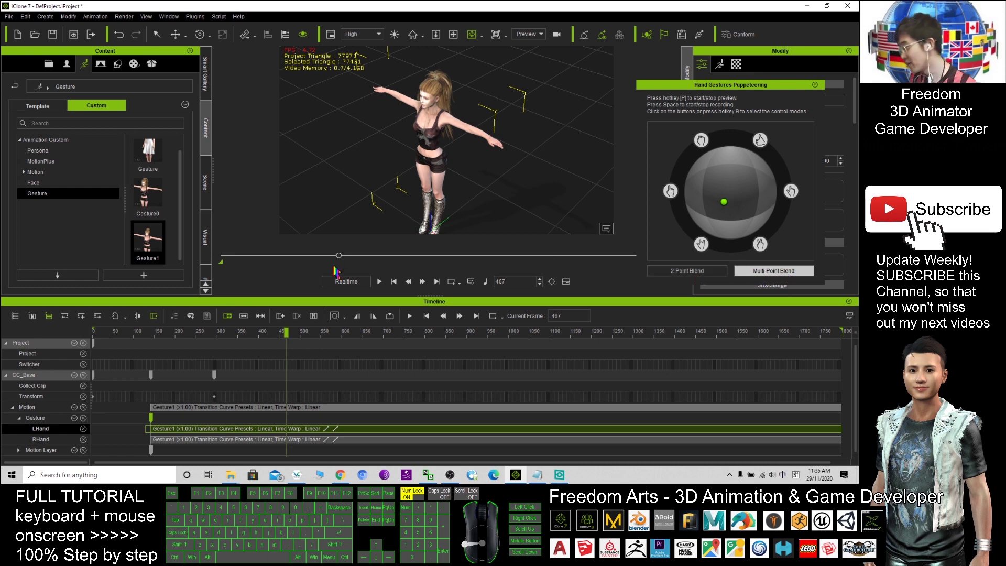
Preview the hand pose at frames 274 and 317, then delete the LHand clip
click(182, 434)
click(189, 434)
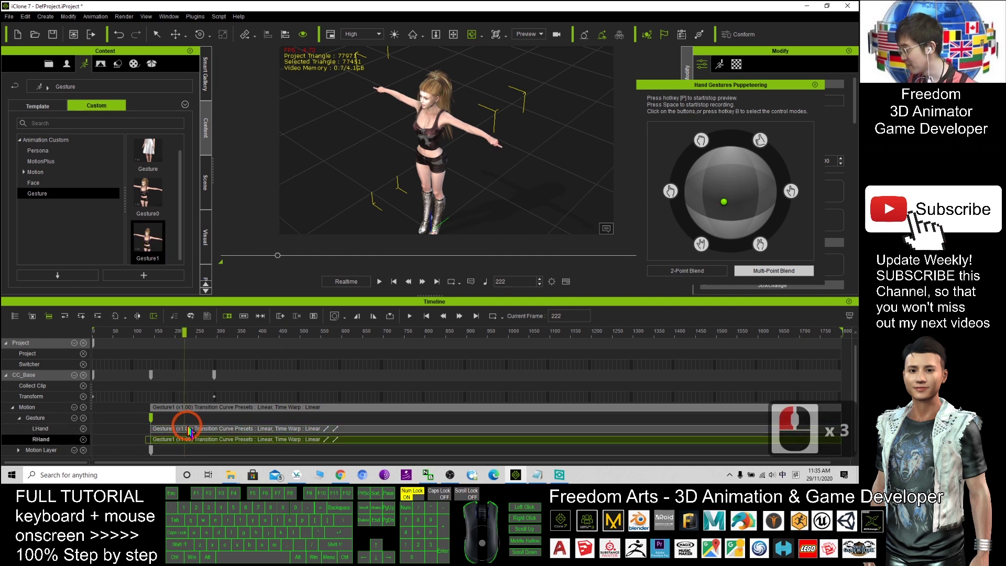
click(190, 430)
scroll(449, 202, up, 3)
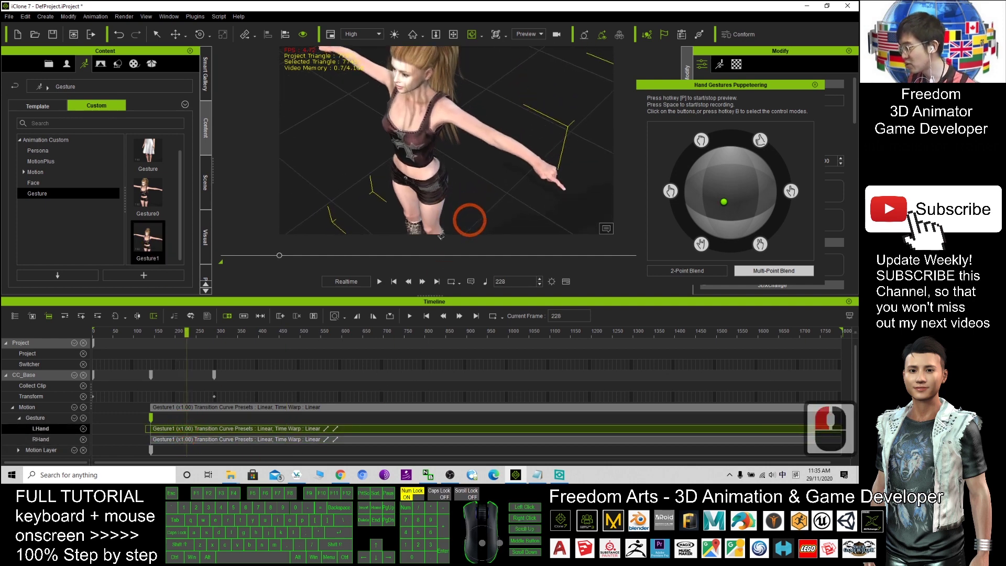
click(209, 432)
click(228, 434)
key(Delete)
Rewind to frame 1 and scrub through the right-hand-only gesture from a frontal view
mouse_move(337, 168)
mouse_down()
mouse_move(448, 177)
mouse_move(348, 162)
mouse_up()
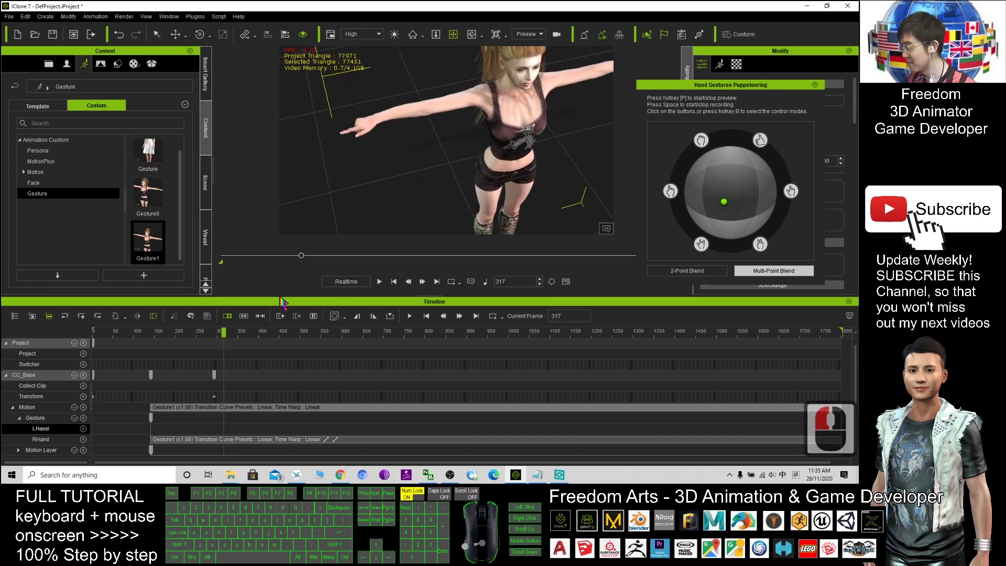
drag(224, 333, 87, 341)
scroll(491, 124, down, 6)
drag(490, 124, 471, 191)
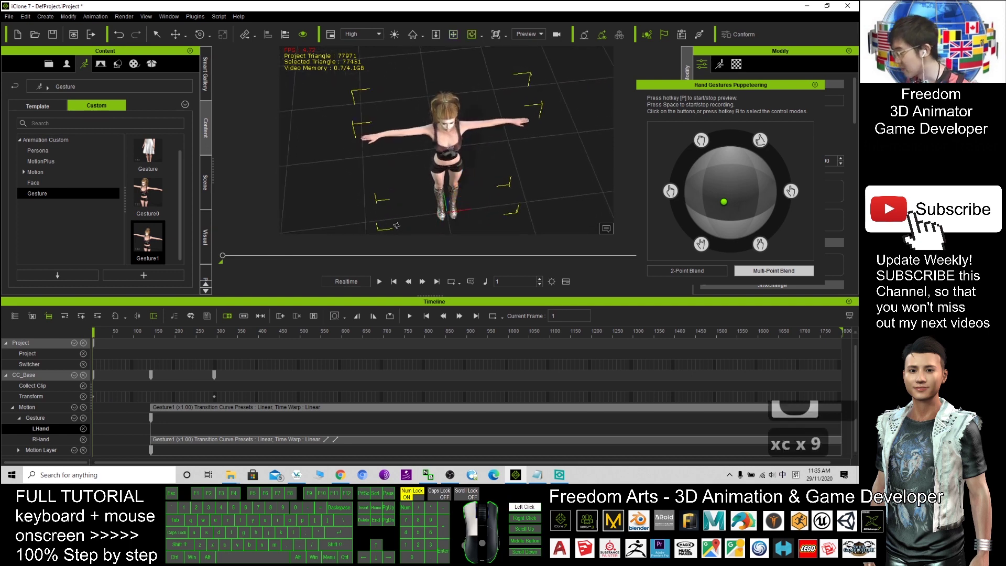
mouse_move(223, 260)
mouse_down()
mouse_move(313, 260)
mouse_move(275, 256)
mouse_up()
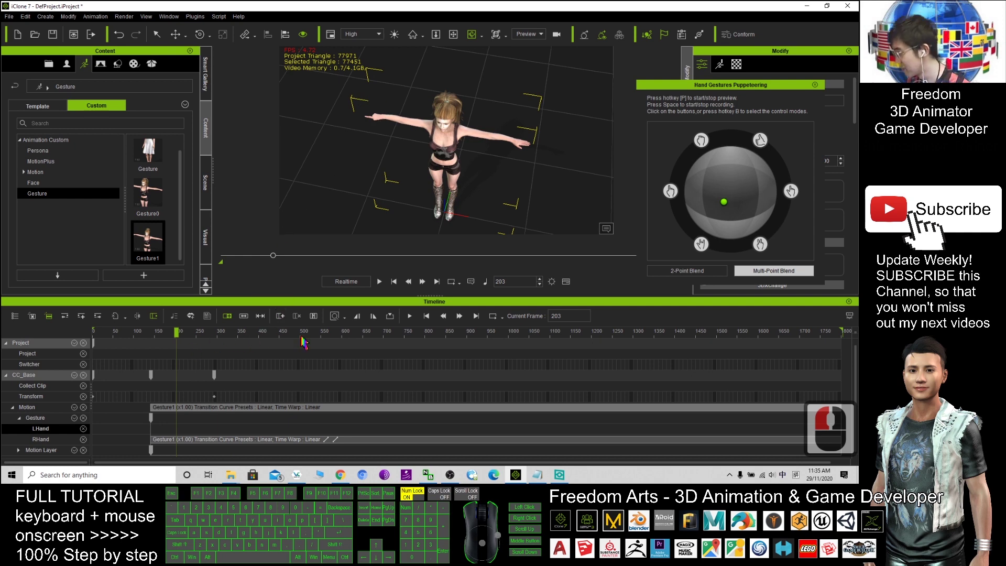
Return to the start and remove all animation from the character
click(392, 282)
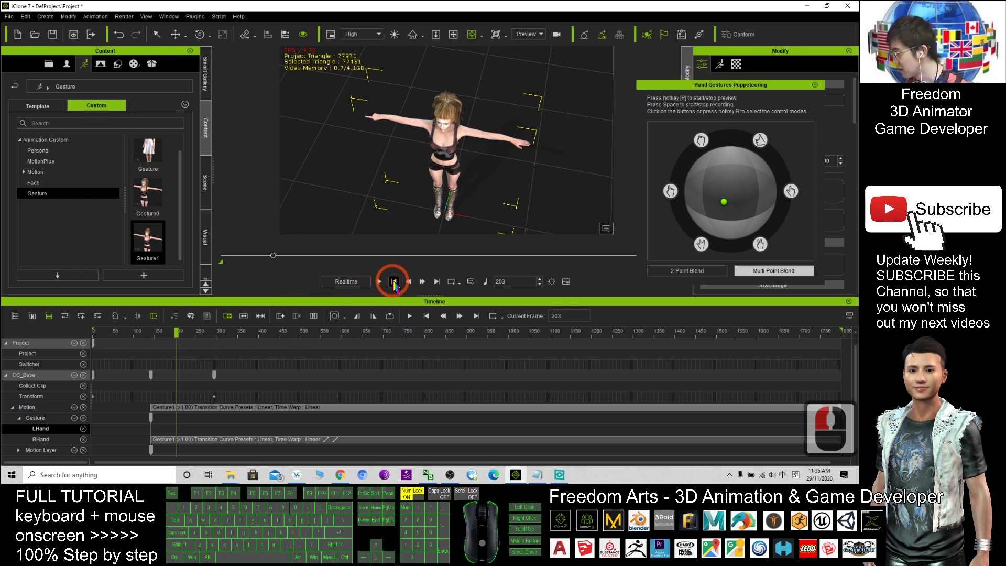
right_click(437, 138)
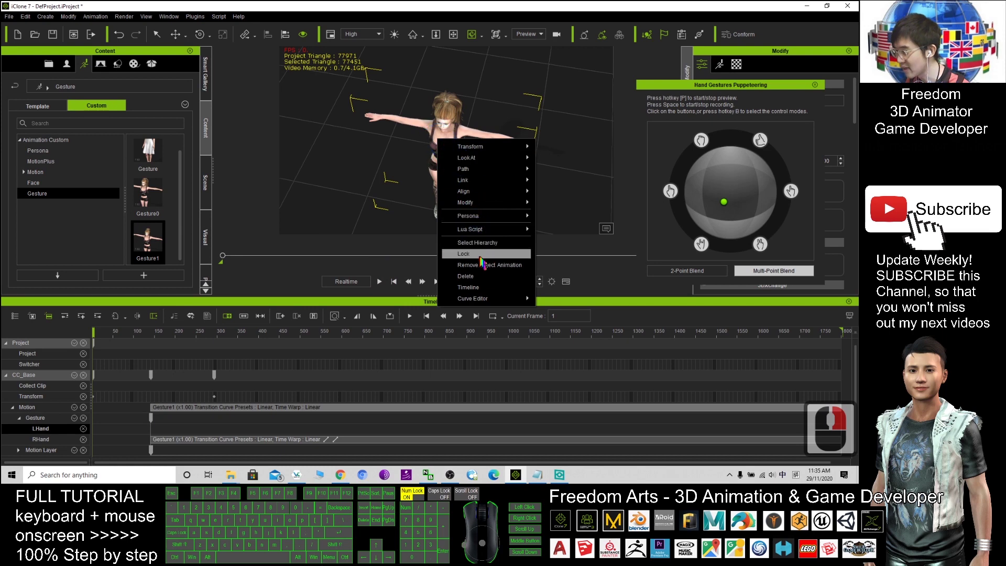
click(470, 266)
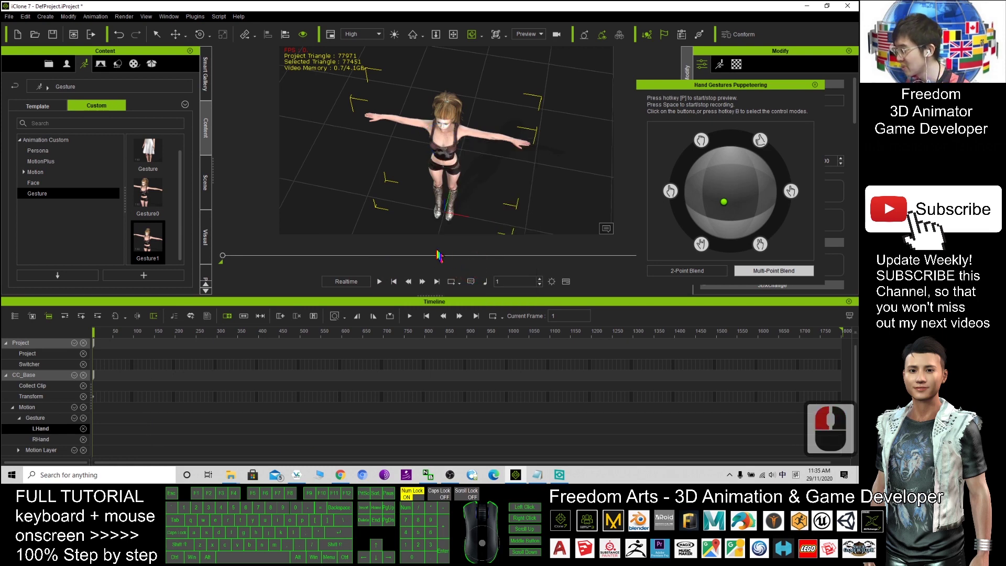
Switch hand puppeteering to two-point blending and activate the puppeteering controls
click(683, 272)
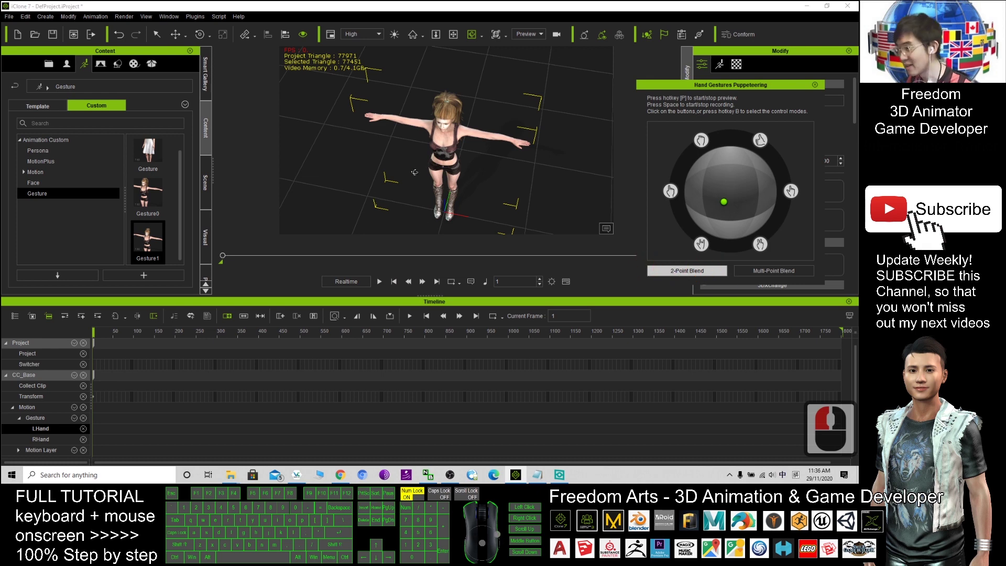
drag(412, 140, 440, 120)
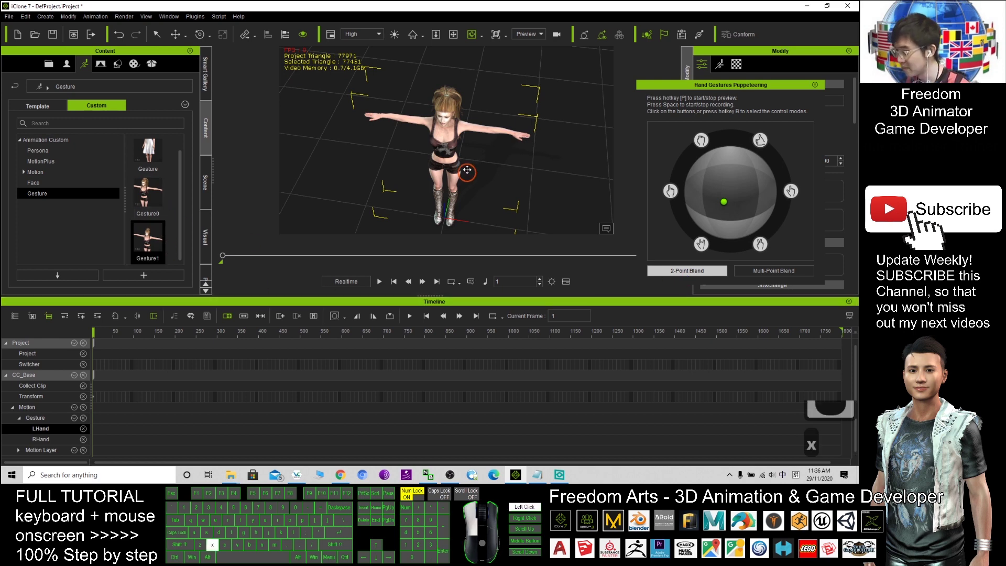
drag(472, 175, 457, 191)
middle_drag(457, 191, 724, 222)
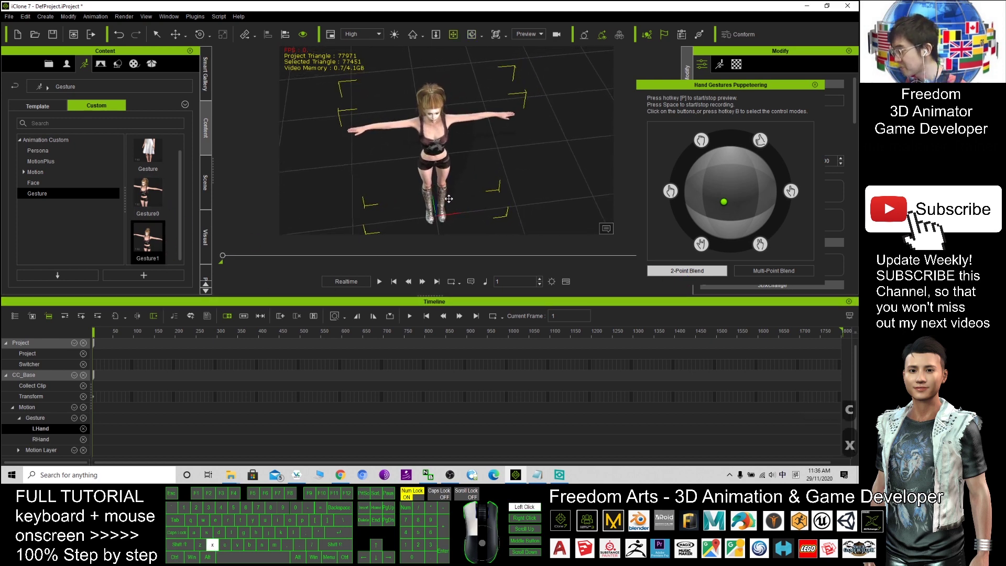
click(680, 93)
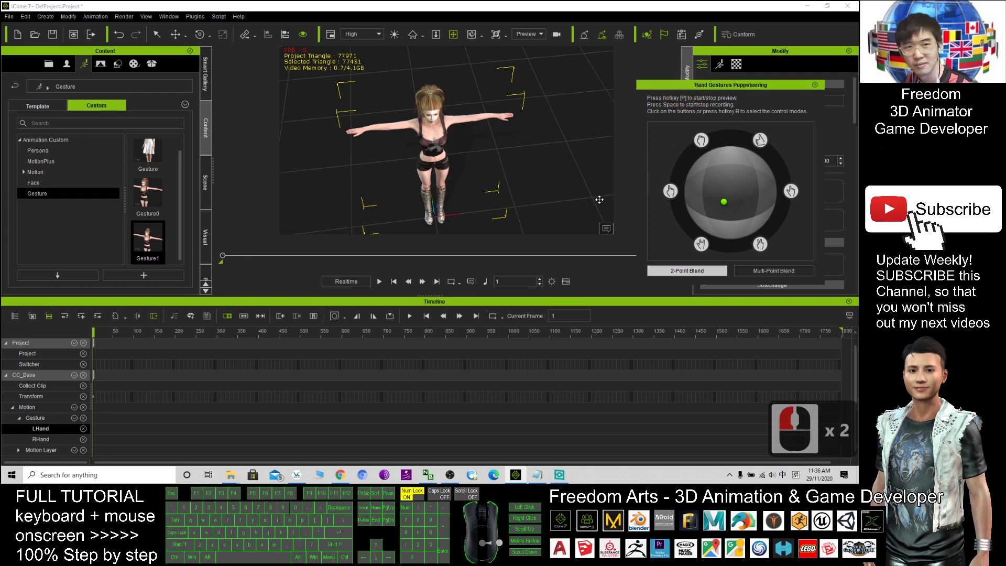
Record a hand gesture puppet performance on the selected character
click(441, 149)
key(space)
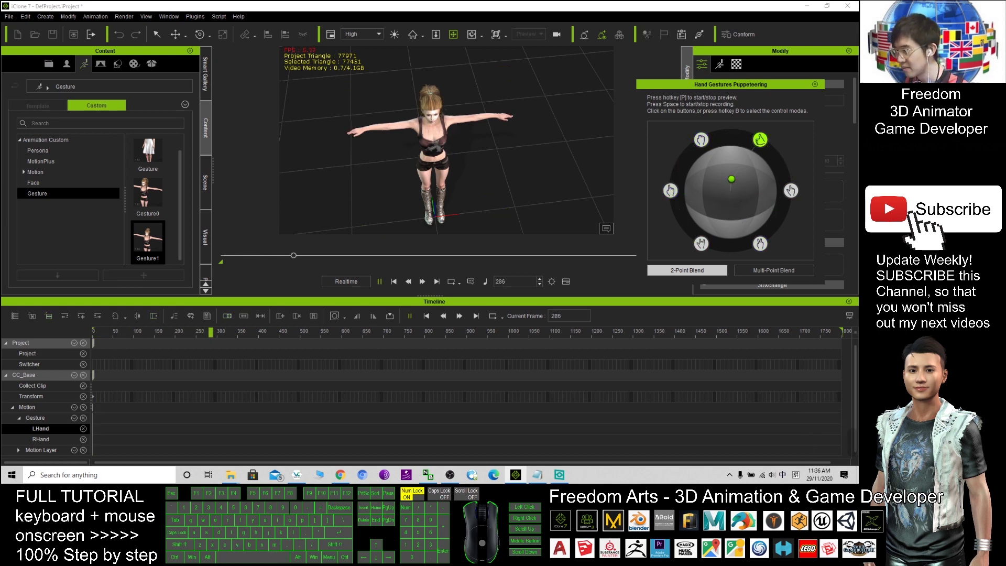
key(space)
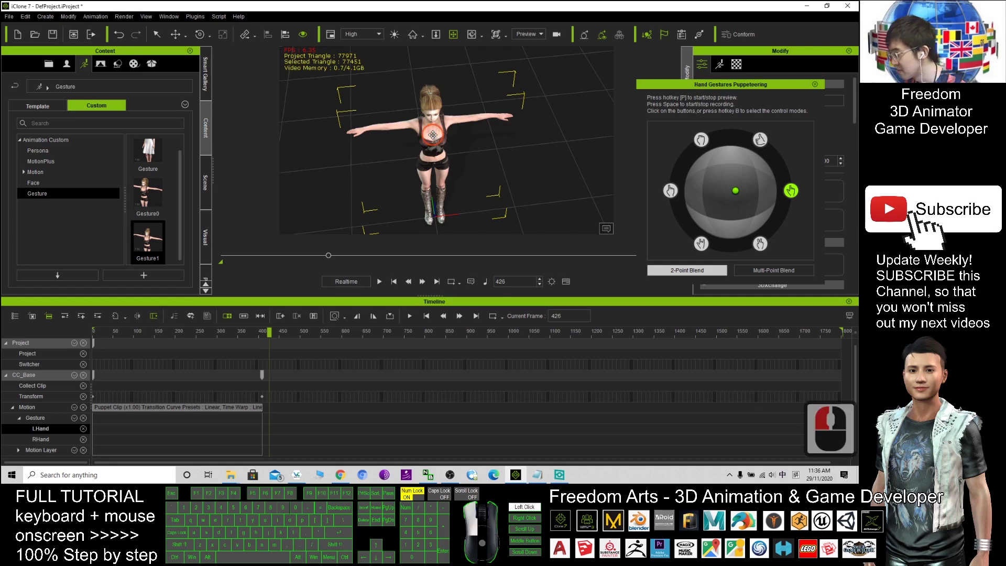
Review the take and save the puppet clip to the Custom Gesture library as Gesture2
click(270, 337)
drag(269, 337, 189, 337)
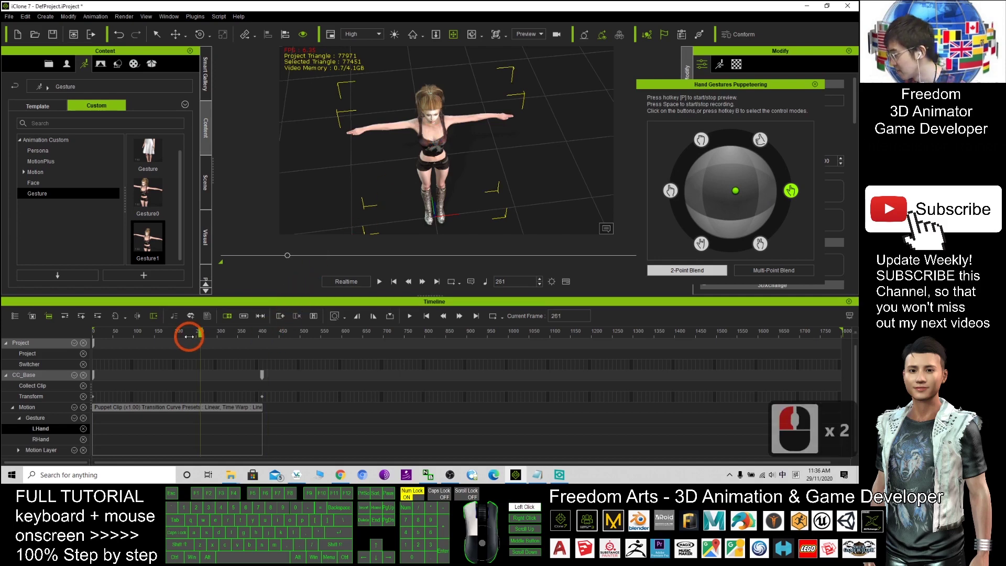
double_click(198, 407)
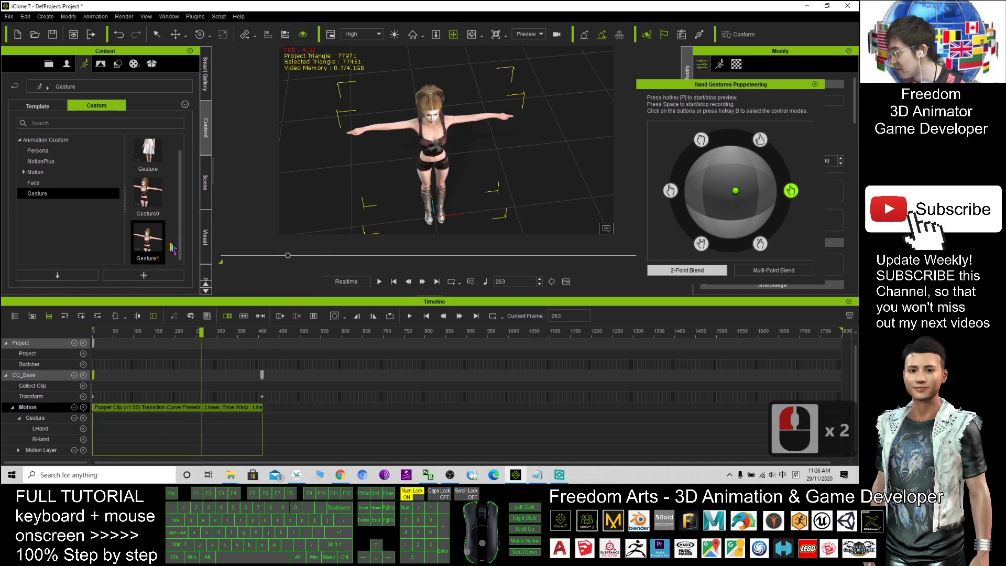
click(143, 276)
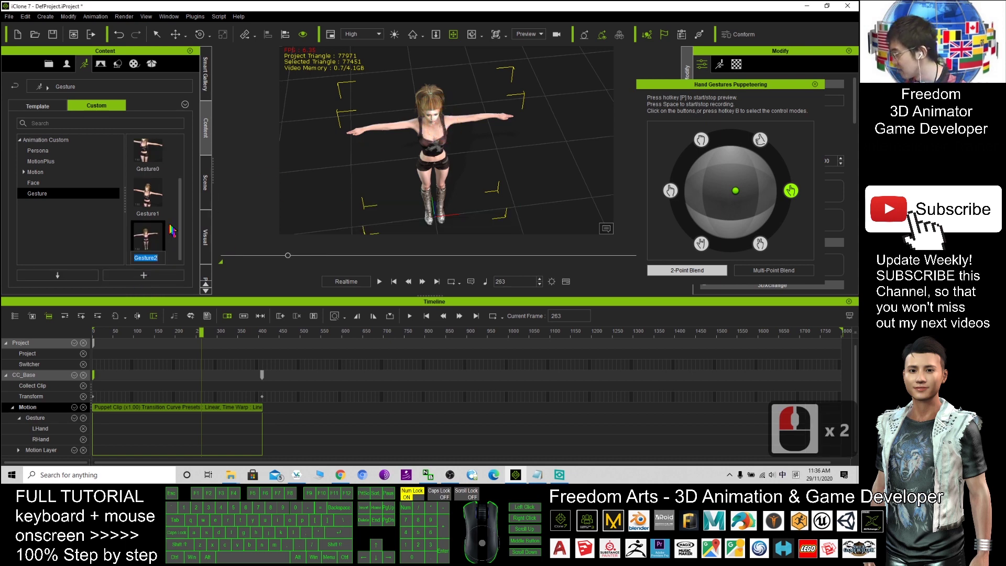
Remove the raw recording, apply Gesture2 to the character, and move its clips to frame 1
right_click(440, 134)
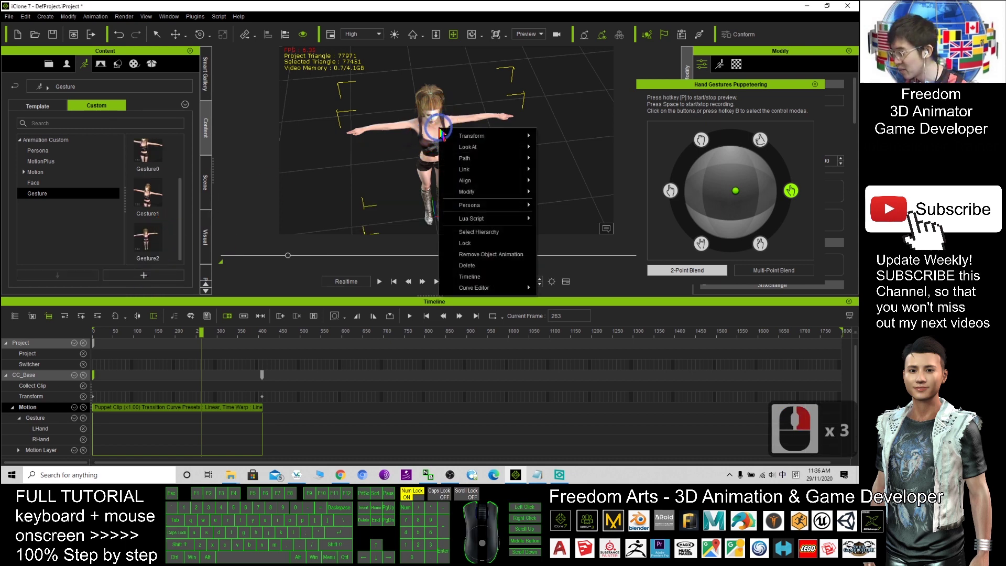
click(472, 253)
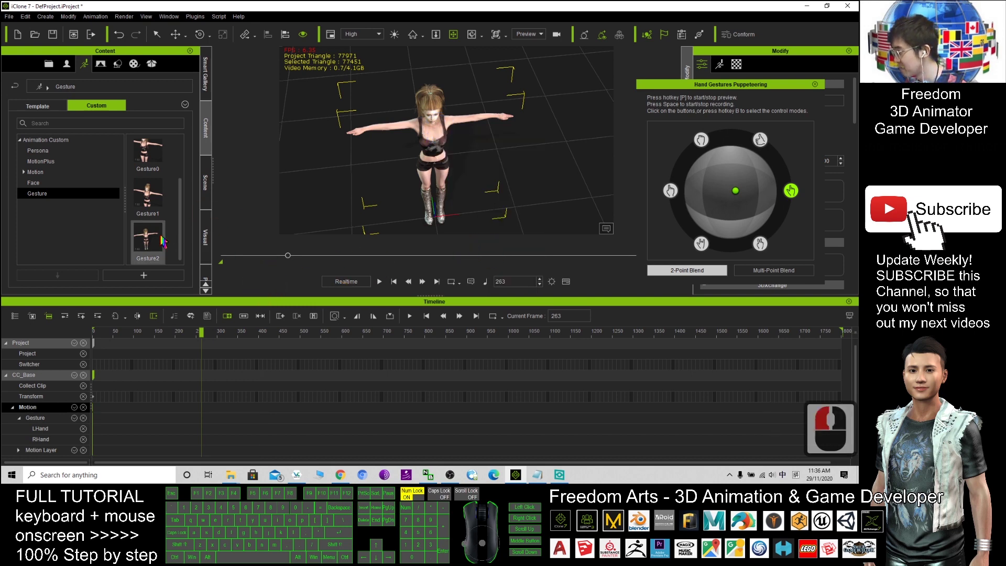
drag(155, 246, 428, 125)
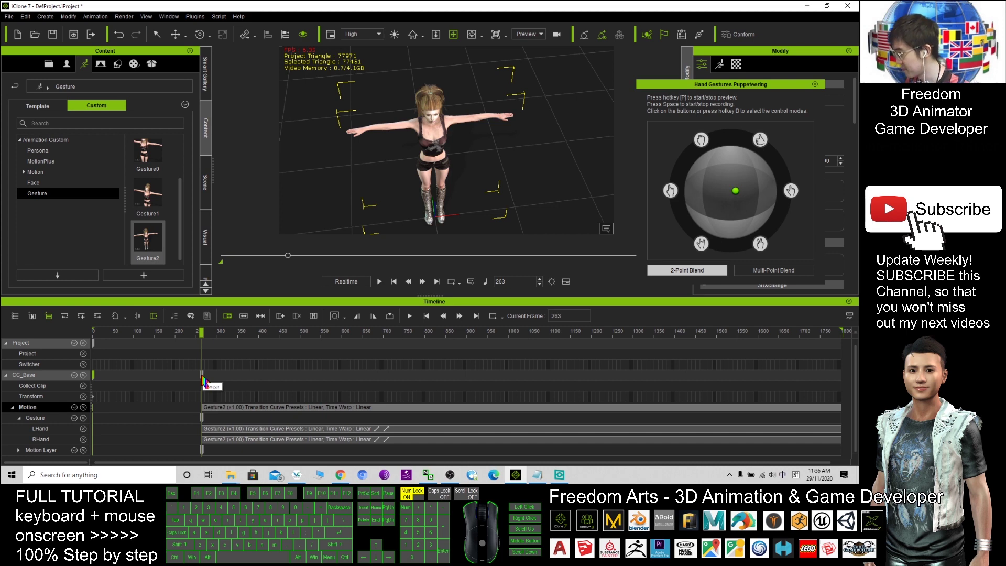
mouse_move(203, 383)
mouse_down()
mouse_move(197, 334)
mouse_move(338, 335)
mouse_up()
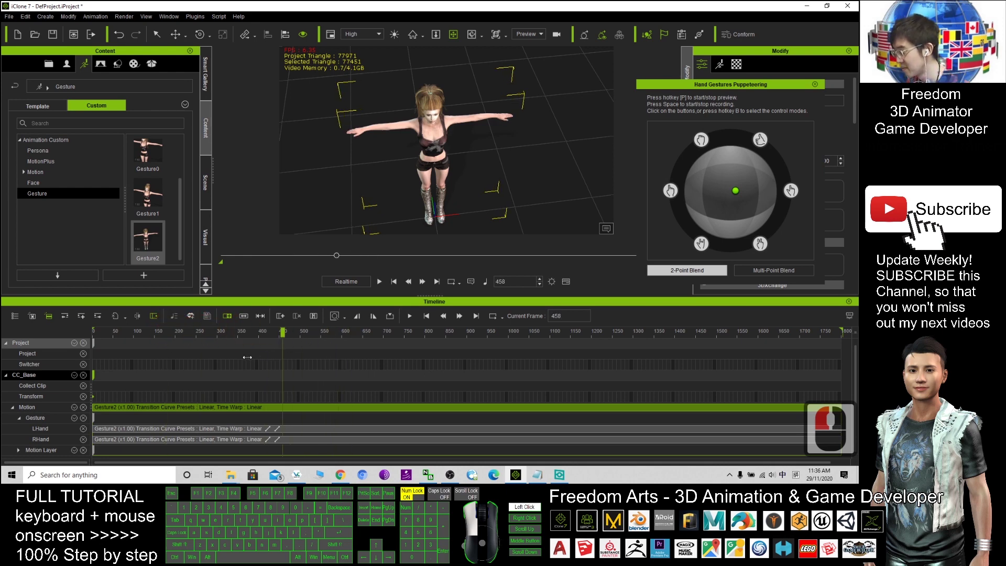
Preview the Gesture2 motion up close and delete its LHand clip
mouse_move(209, 362)
mouse_down()
mouse_move(178, 361)
mouse_move(207, 361)
mouse_up()
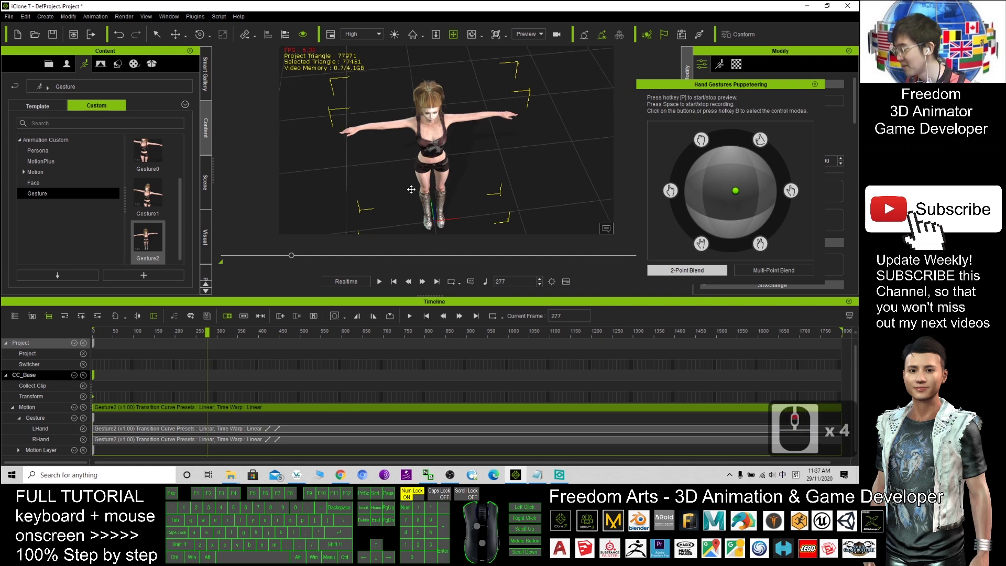
right_drag(418, 213, 442, 201)
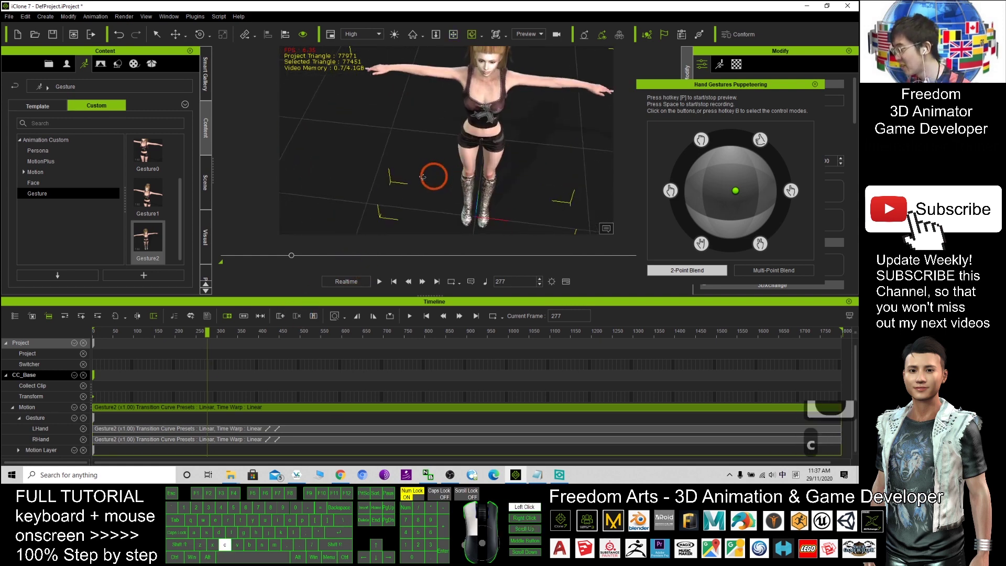
mouse_move(442, 202)
mouse_down()
mouse_move(467, 169)
mouse_move(434, 189)
mouse_up()
double_click(309, 428)
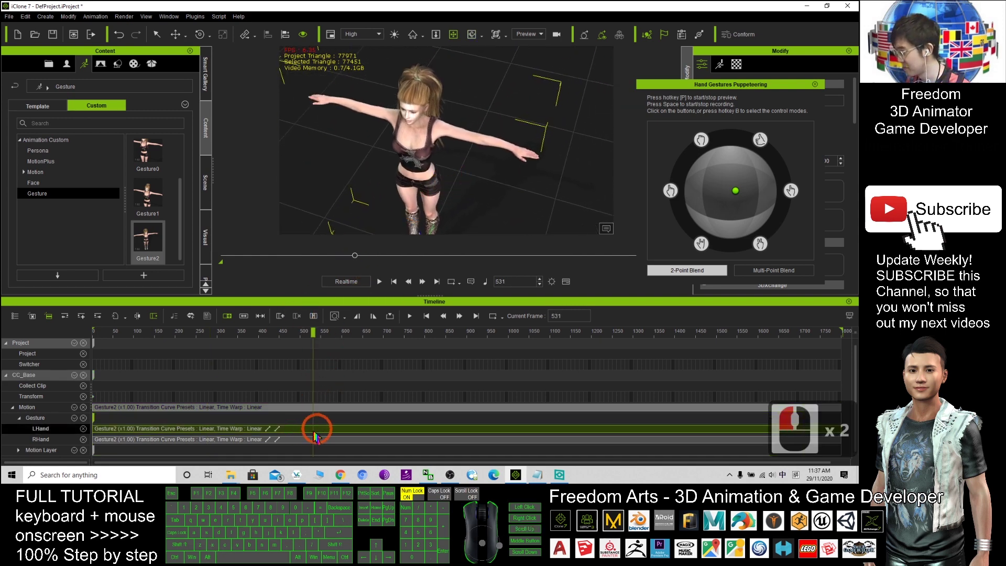
key(Delete)
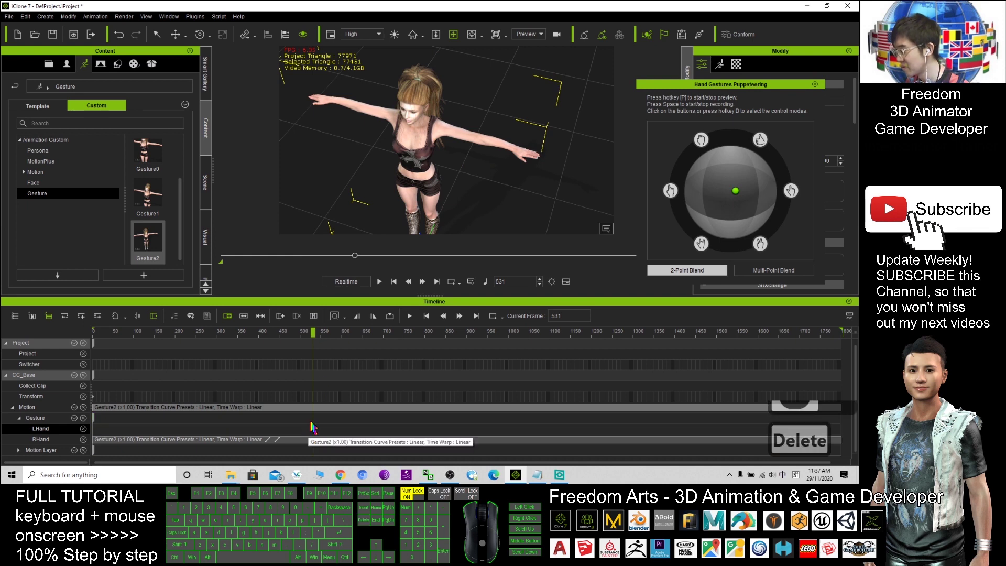
Orbit and pan around the character to review the right-hand-only Gesture2 result
drag(445, 197, 487, 174)
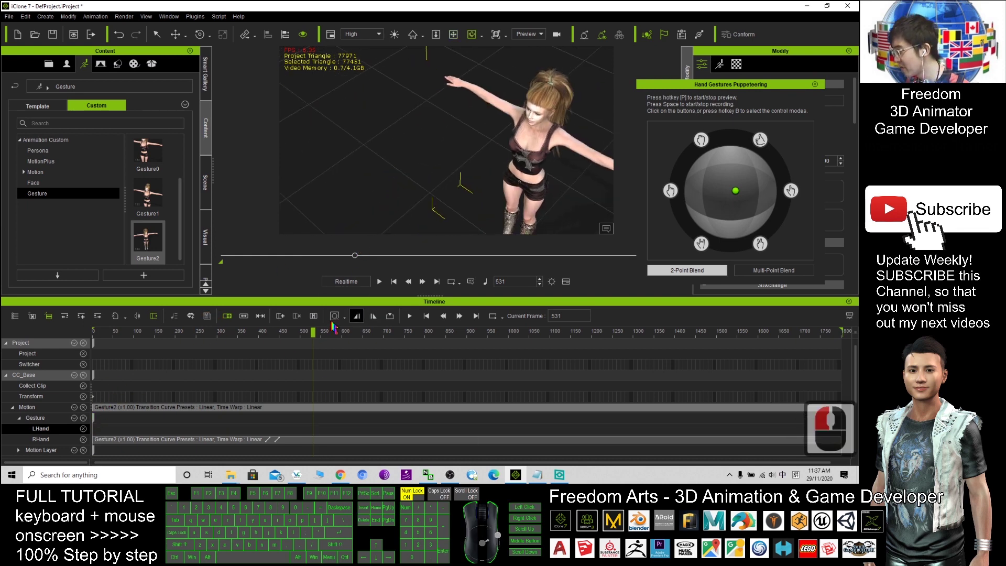
click(386, 331)
key(x)
mouse_move(498, 152)
mouse_down()
mouse_move(450, 165)
mouse_move(517, 181)
mouse_up()
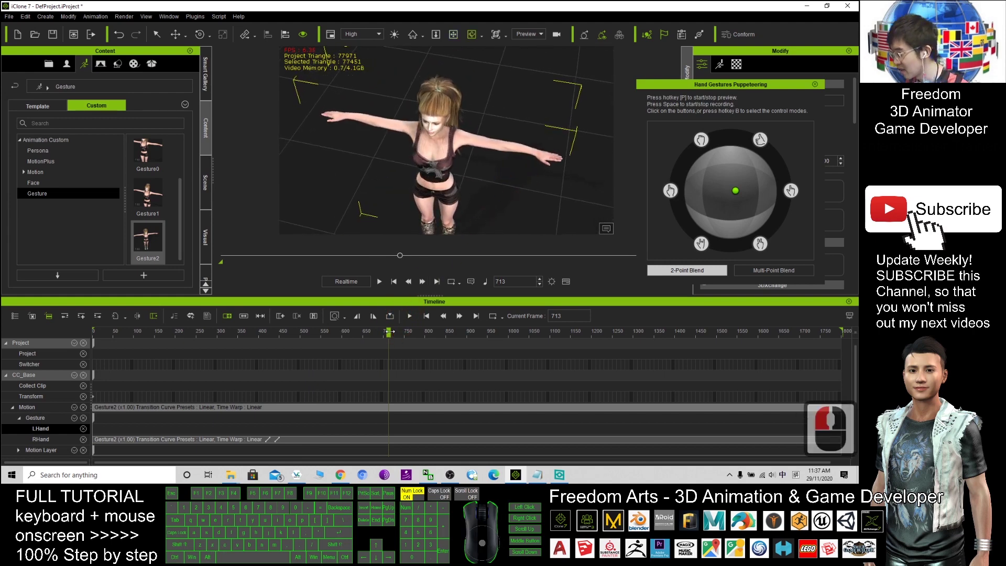
mouse_move(388, 335)
mouse_down()
mouse_move(138, 349)
mouse_move(233, 360)
mouse_move(94, 365)
mouse_up()
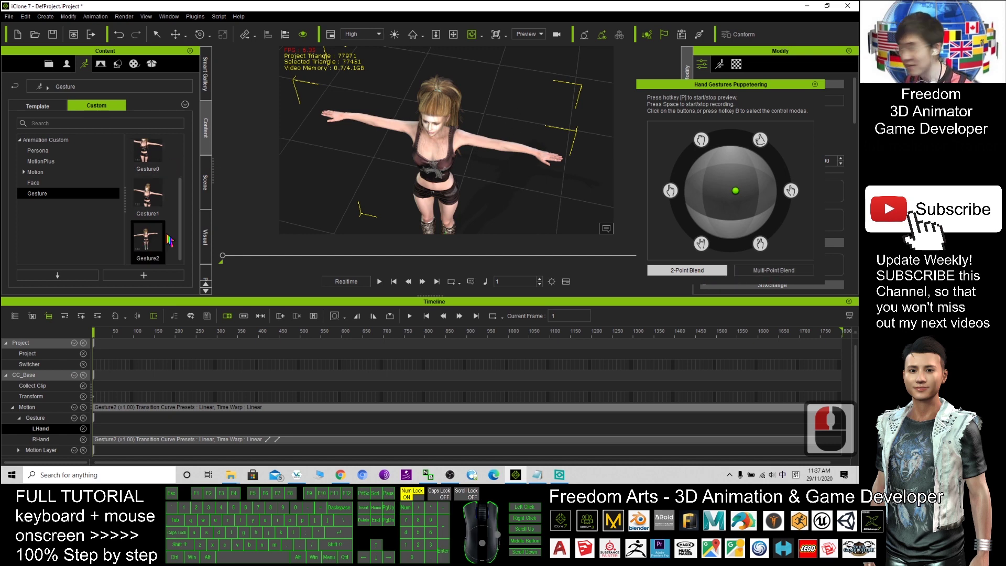
mouse_move(148, 238)
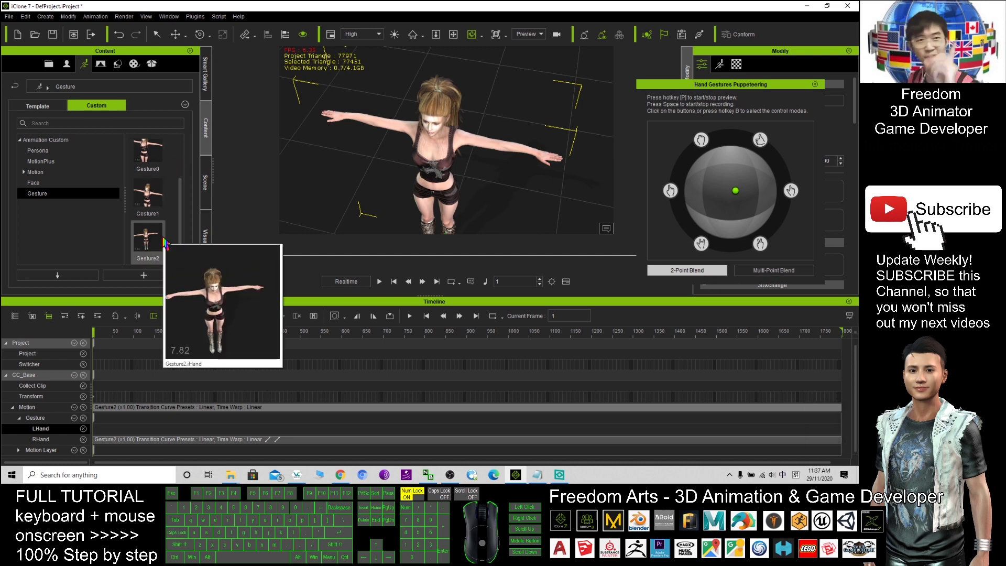
mouse_move(398, 187)
mouse_down()
mouse_move(513, 124)
mouse_move(566, 150)
mouse_up()
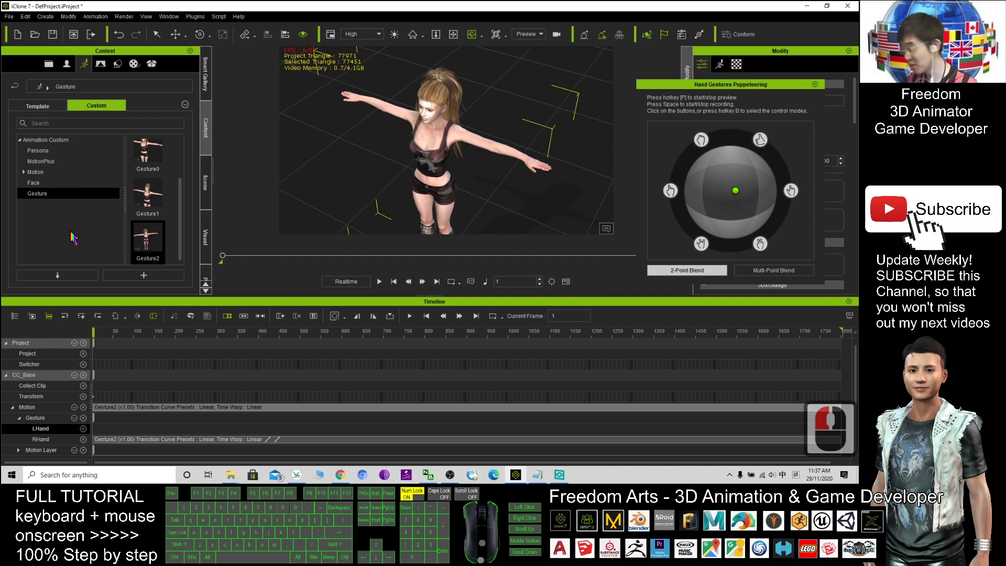
click(150, 240)
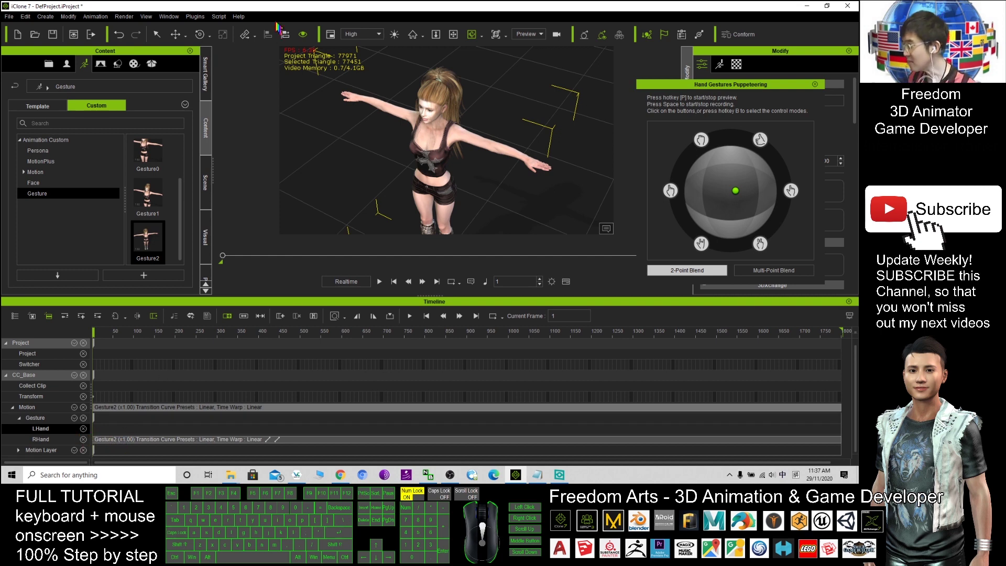
Check the Python Sample plugins, then copy the marketplace link from the Notepad install notes
click(220, 16)
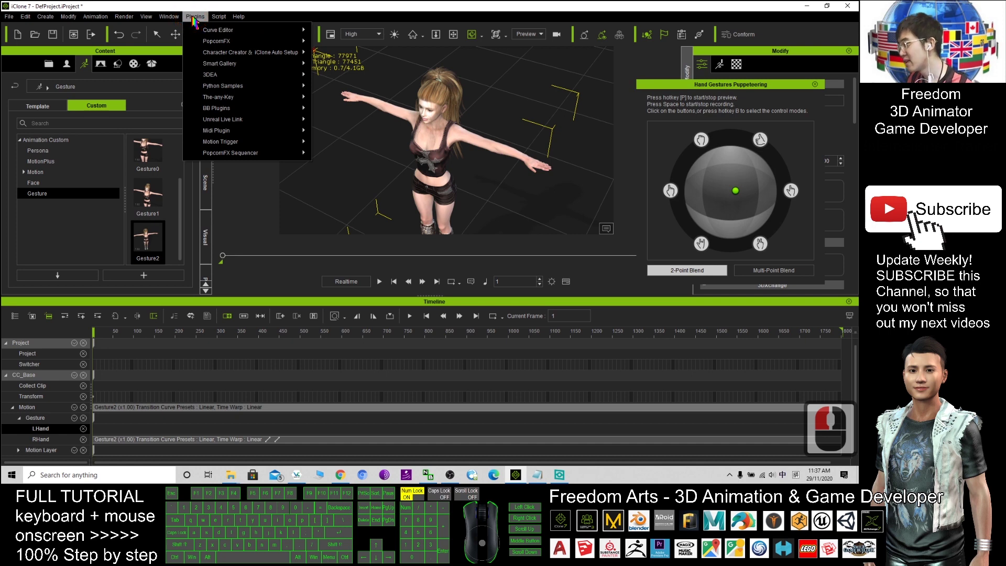
click(226, 86)
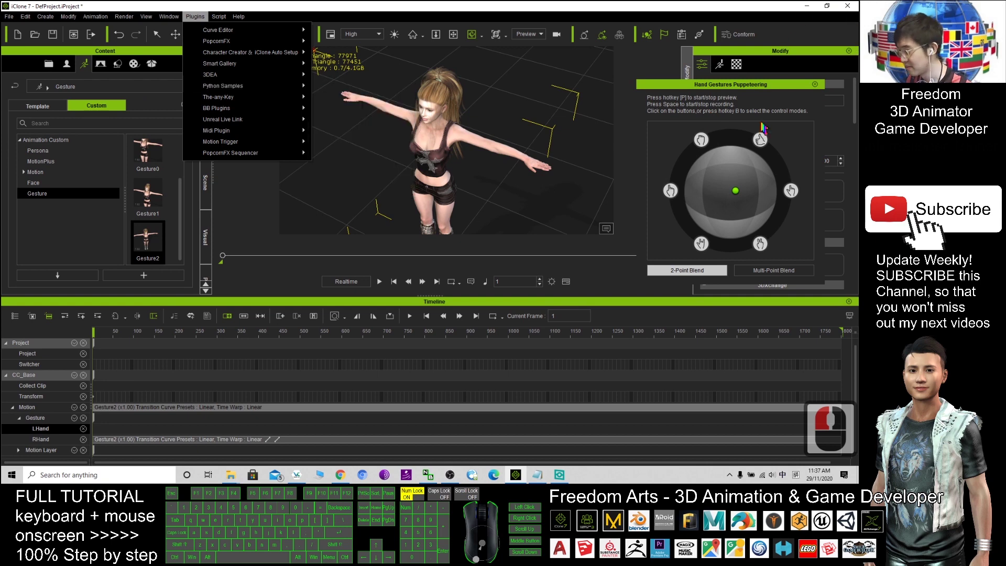
click(538, 478)
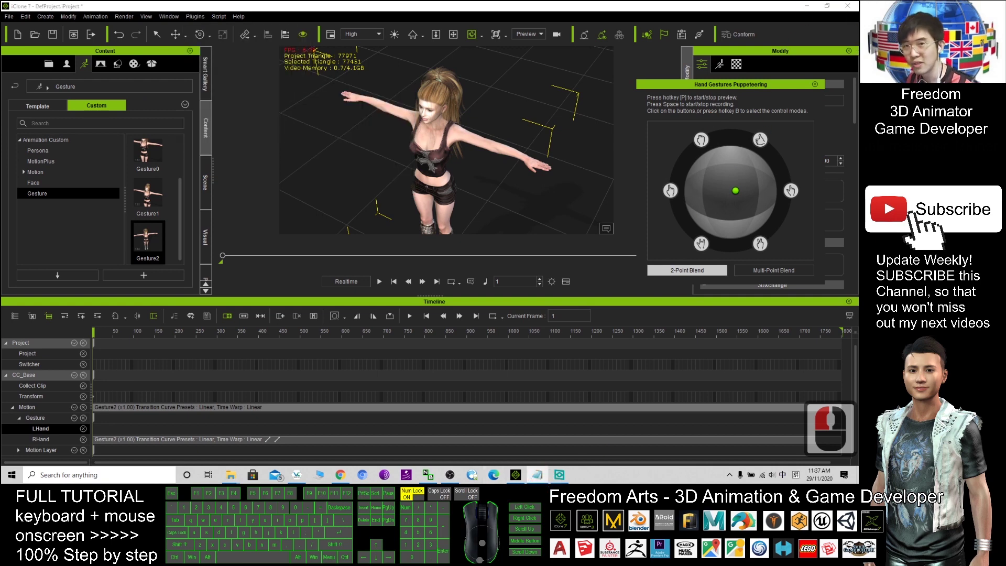
scroll(533, 171, up, 5)
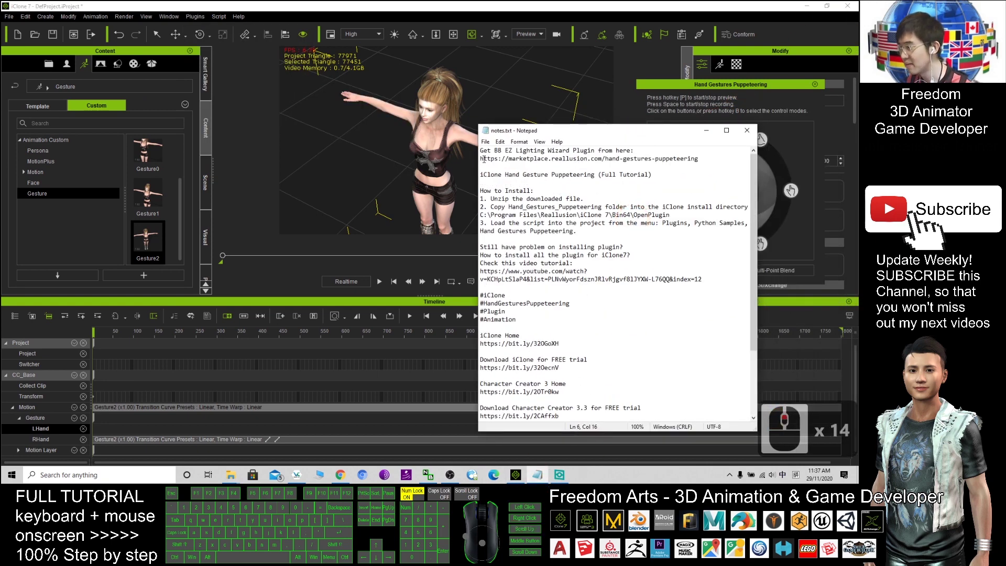
drag(481, 159, 710, 160)
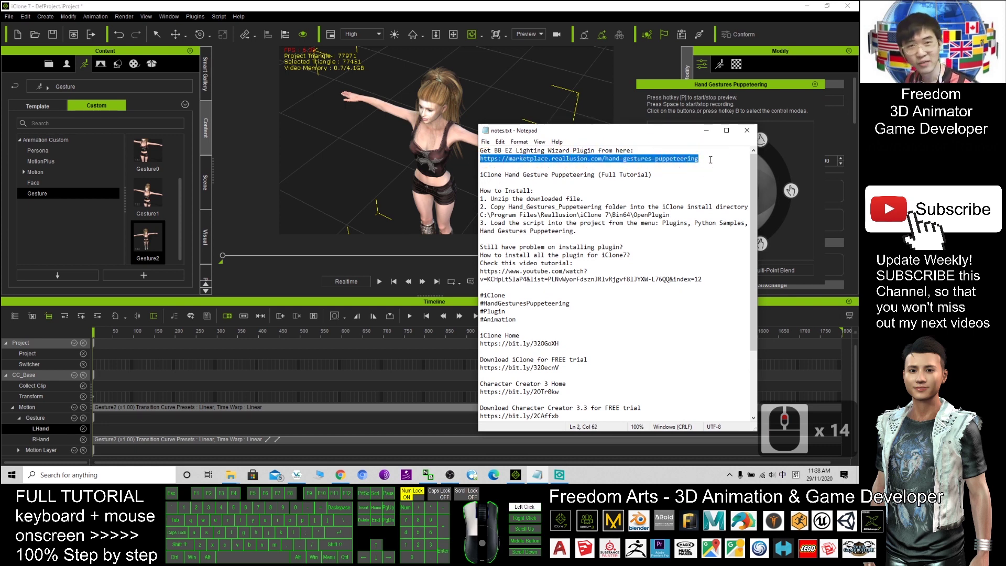
right_click(710, 155)
key(ctrl+c)
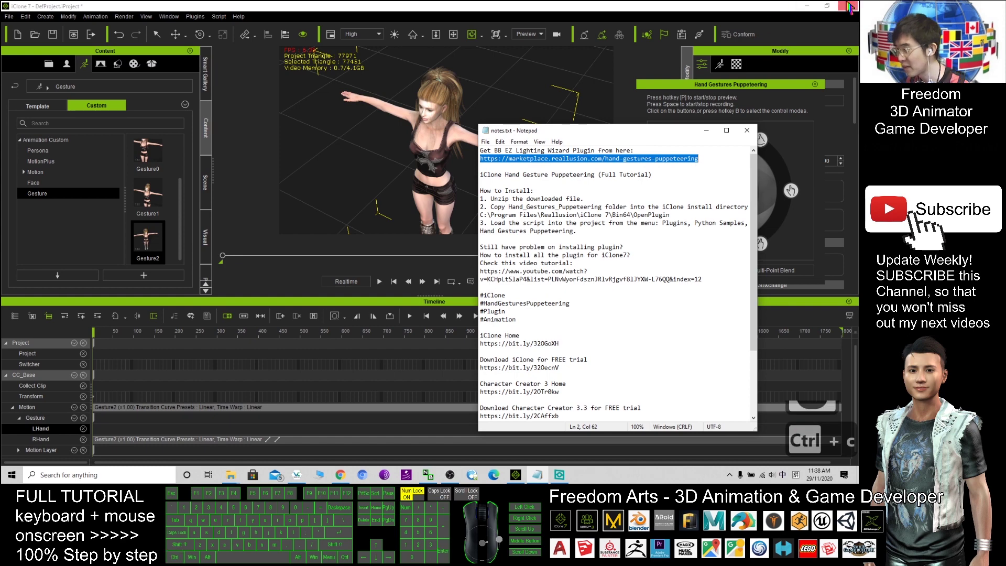
Launch Chrome in a new window
right_click(339, 475)
click(339, 475)
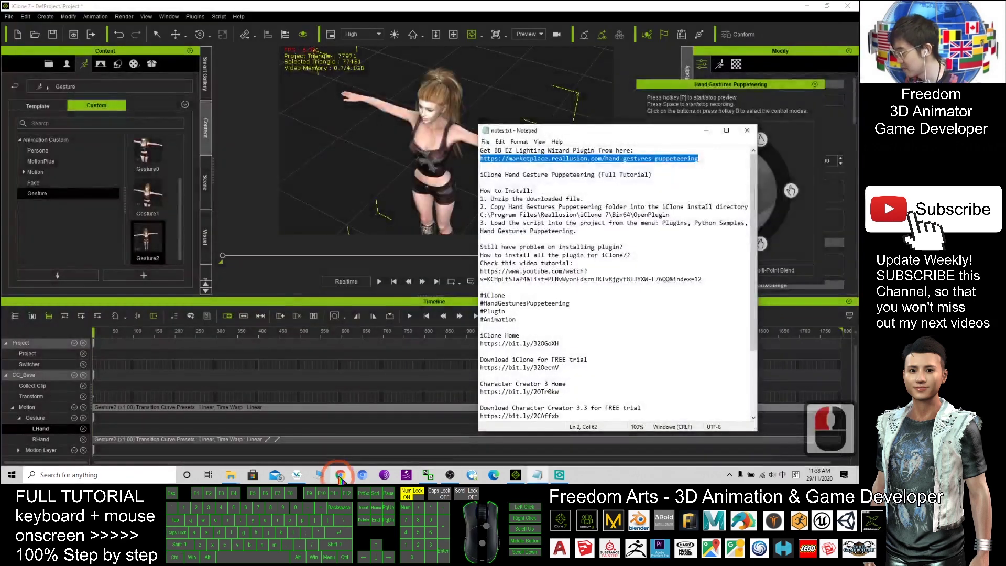
click(340, 474)
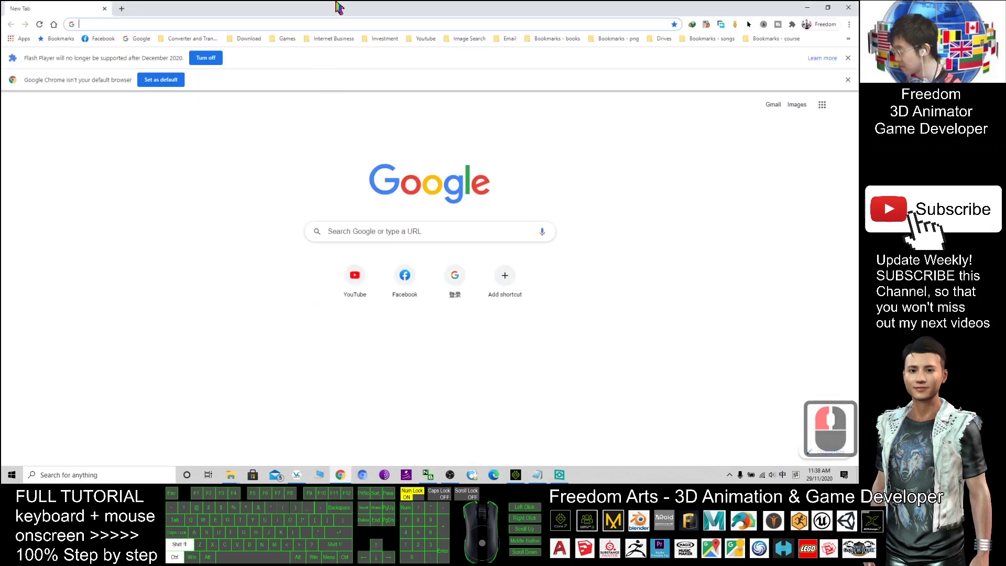
Reload the Hand Gestures Puppeteering page, then open the account's Plug-in Inventory List
key(ctrl+shift+t)
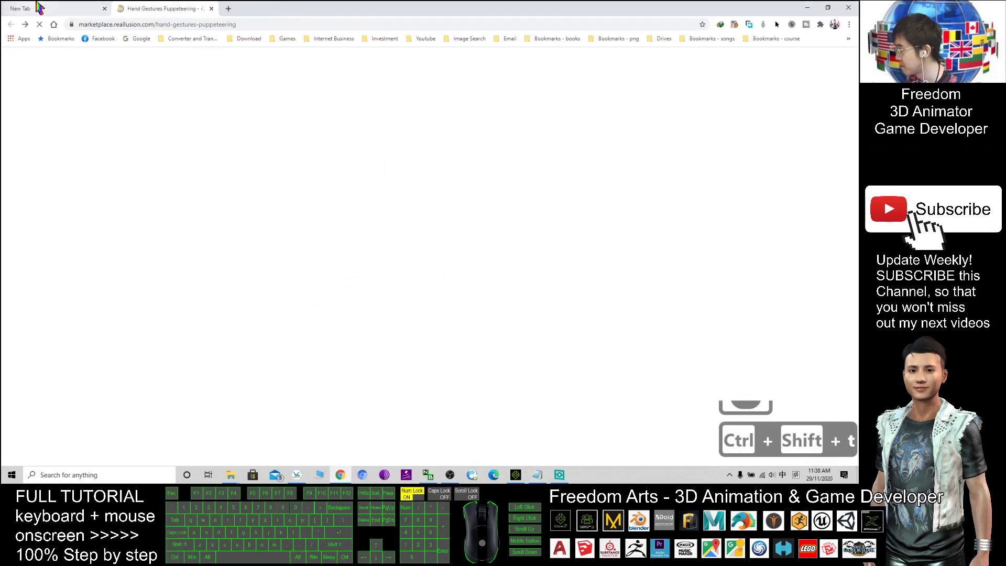
click(39, 8)
key(ctrl+w)
click(236, 25)
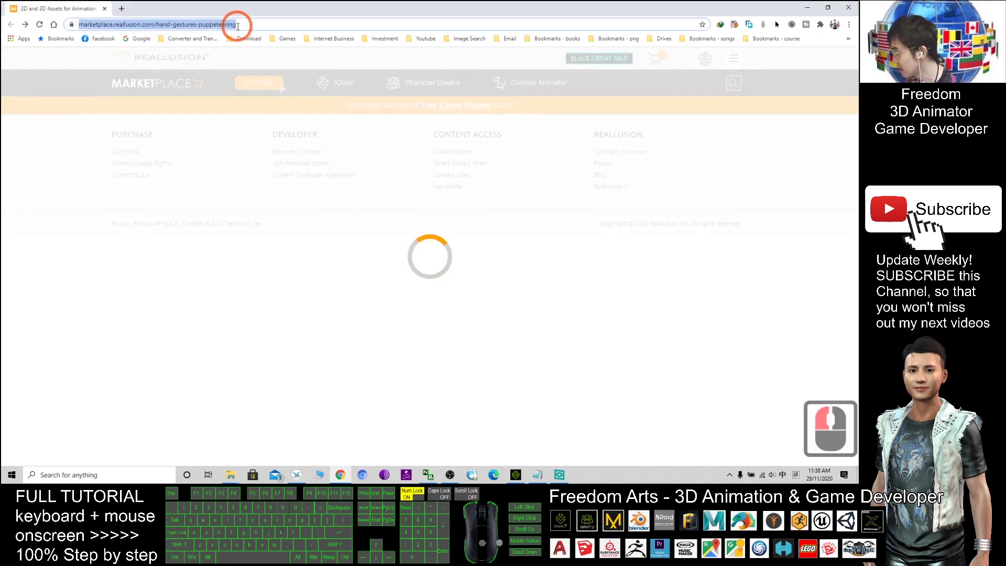
key(Return)
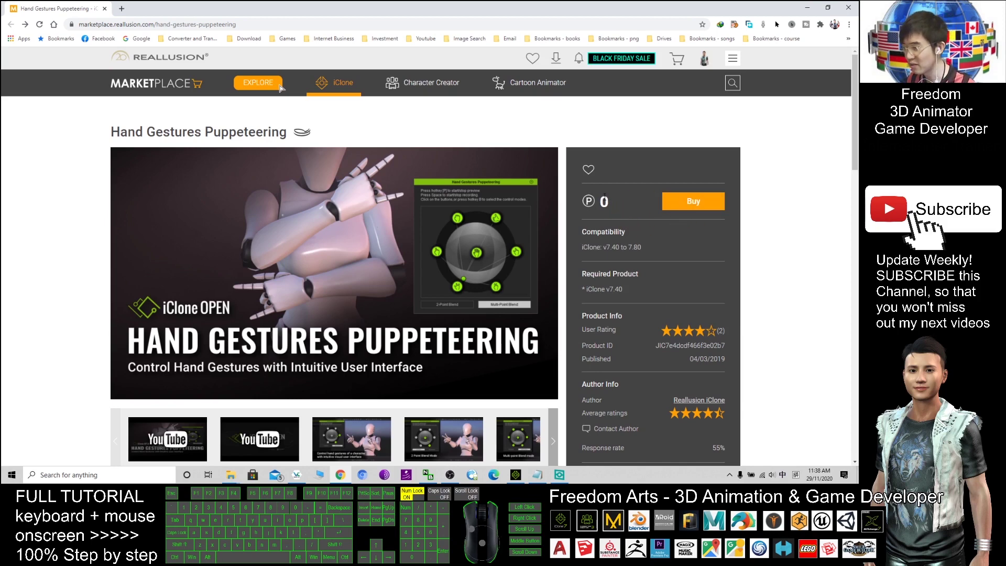
click(710, 68)
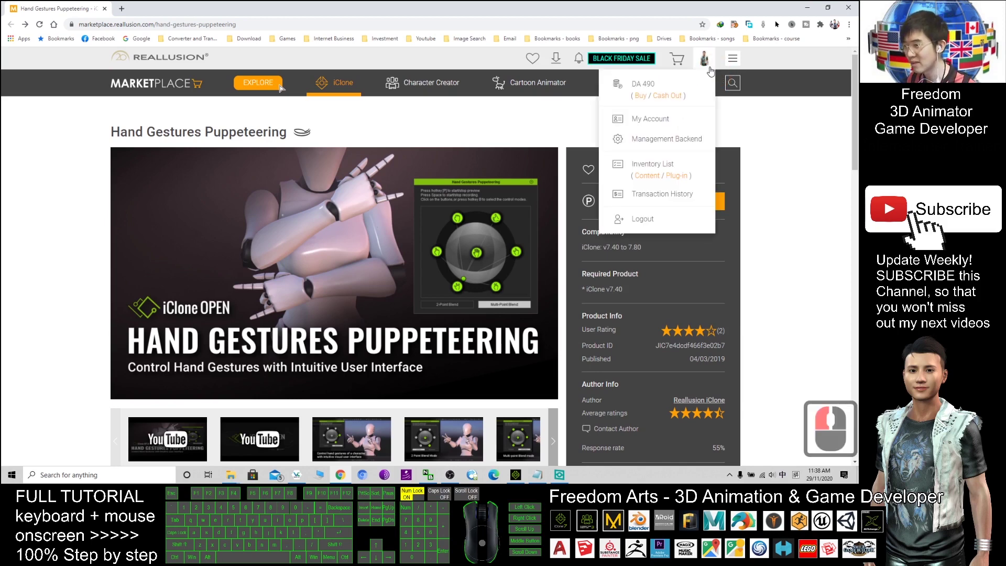
click(677, 175)
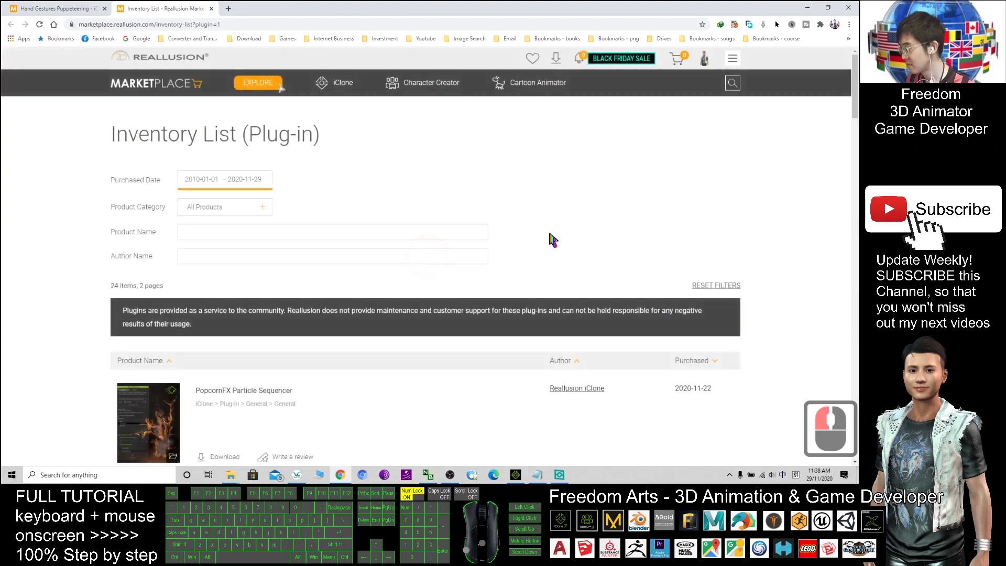
scroll(548, 241, down, 8)
scroll(548, 241, down, 7)
scroll(550, 241, down, 4)
scroll(546, 241, down, 5)
scroll(506, 231, down, 5)
scroll(489, 228, down, 3)
scroll(489, 229, down, 6)
scroll(489, 229, down, 4)
scroll(488, 228, down, 4)
scroll(489, 229, down, 4)
scroll(489, 229, down, 2)
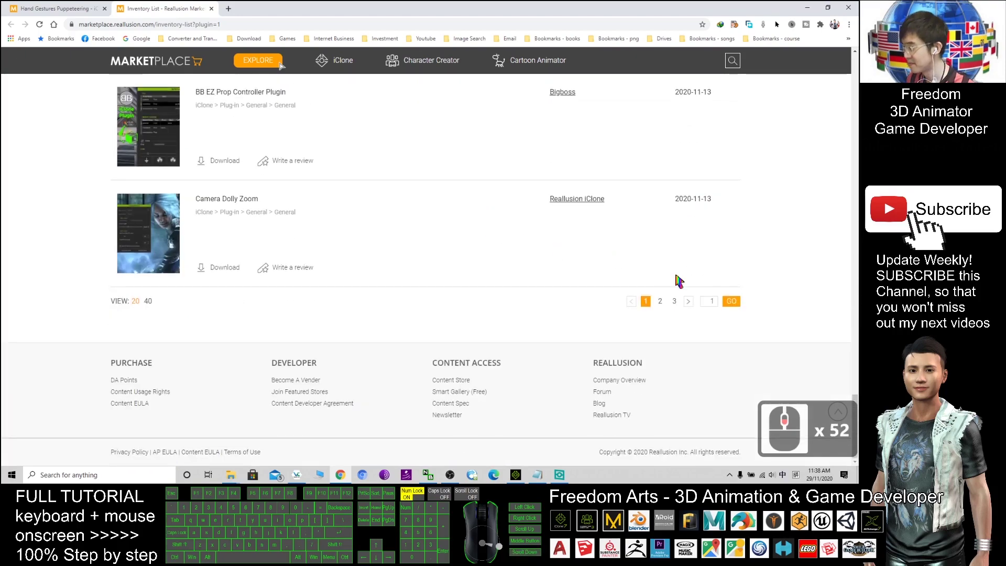
Go to page 2 of the plug-in inventory list
click(662, 301)
scroll(429, 268, down, 7)
scroll(430, 270, down, 9)
scroll(428, 269, down, 2)
scroll(330, 254, down, 4)
scroll(330, 254, down, 4)
scroll(333, 253, down, 6)
scroll(330, 254, down, 4)
scroll(330, 254, down, 3)
scroll(330, 254, down, 5)
scroll(331, 254, down, 5)
scroll(330, 255, down, 1)
scroll(330, 253, up, 17)
scroll(333, 252, up, 10)
scroll(336, 250, up, 17)
scroll(337, 251, down, 6)
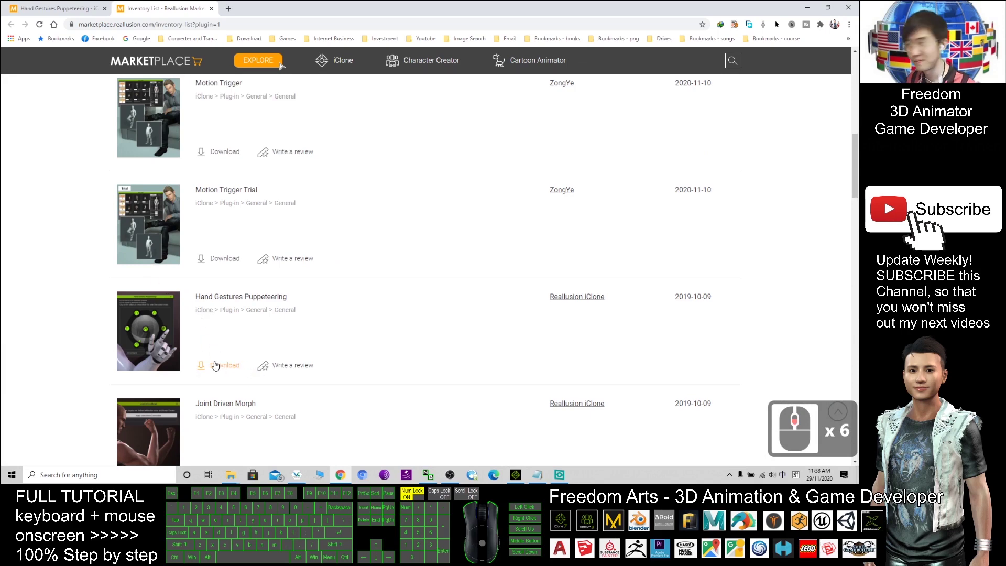
Copy the iClone 7 OpenPlugin folder path from the Notepad install notes
click(537, 474)
click(500, 200)
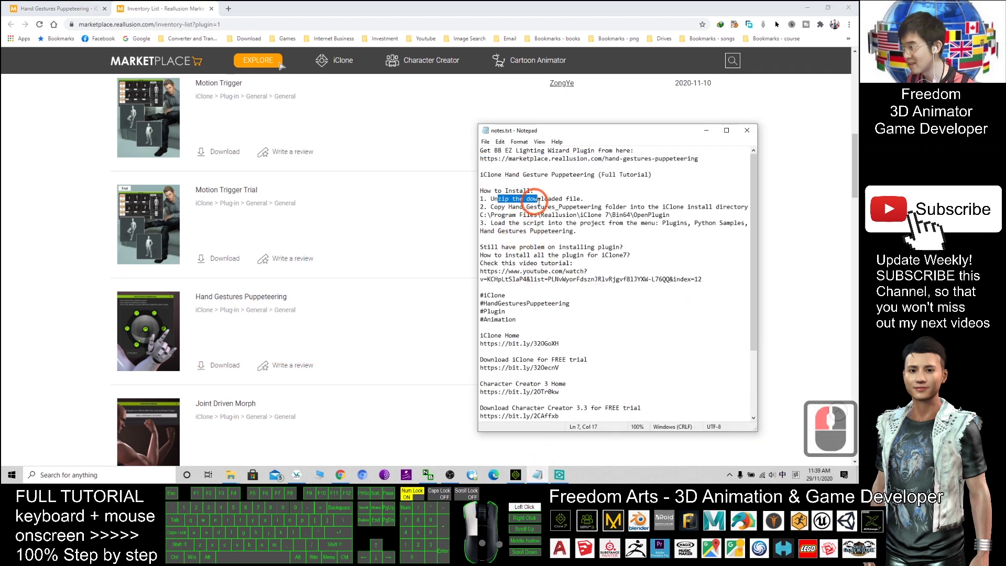
click(523, 224)
drag(479, 215, 670, 215)
key(ctrl+c)
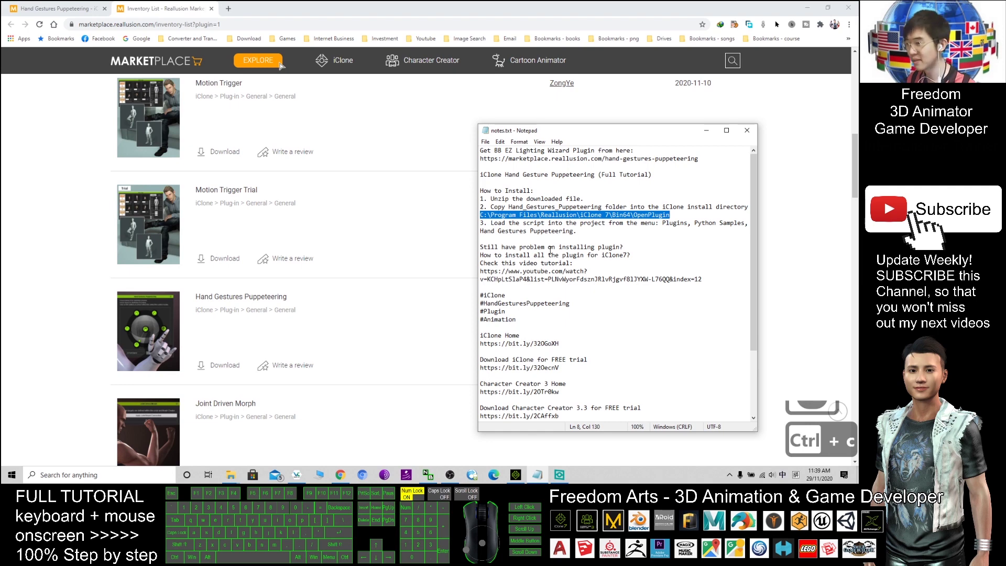
Highlight the full YouTube plugin-installation tutorial link in the notes
click(625, 248)
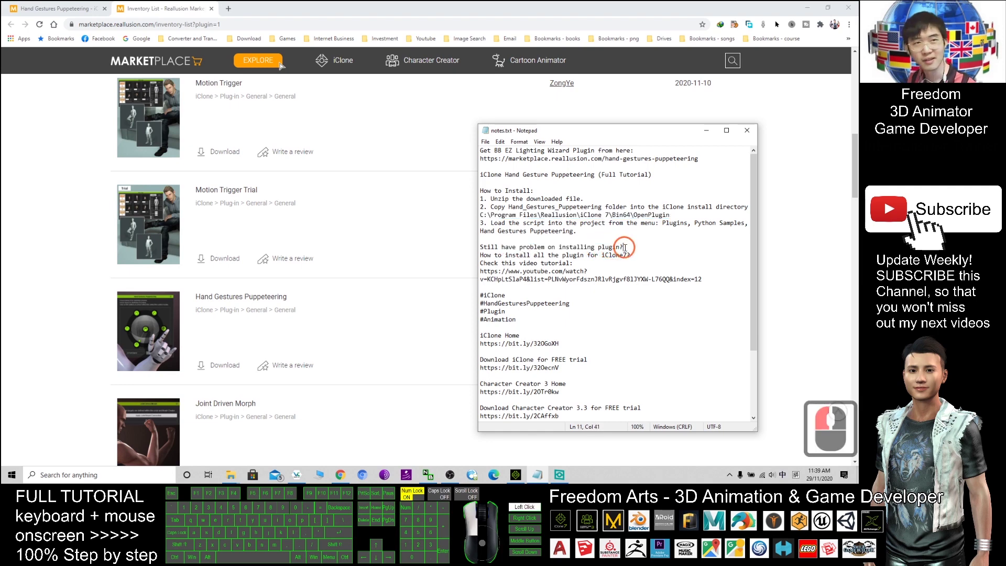
click(625, 247)
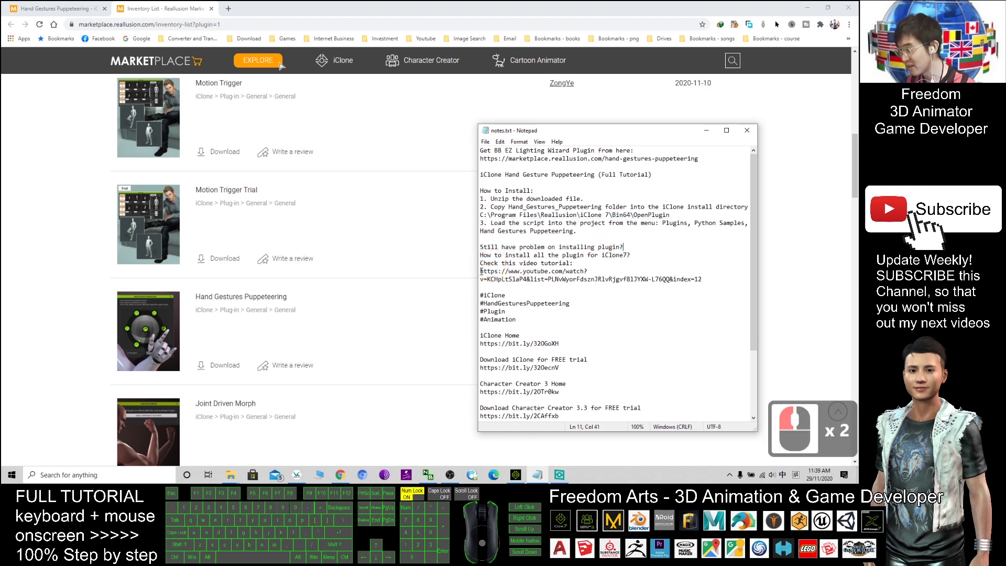
drag(481, 272, 721, 276)
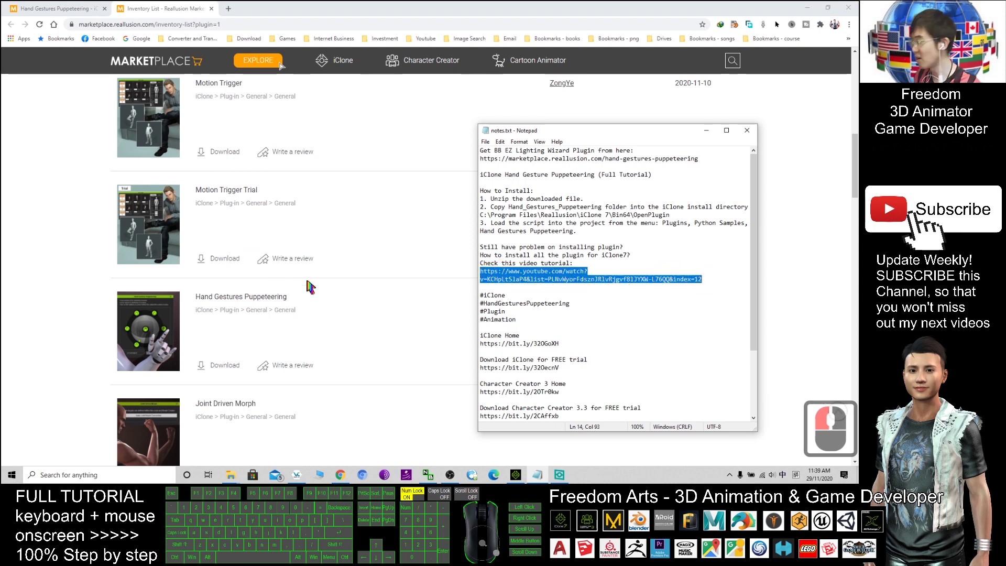
click(591, 268)
drag(480, 271, 702, 279)
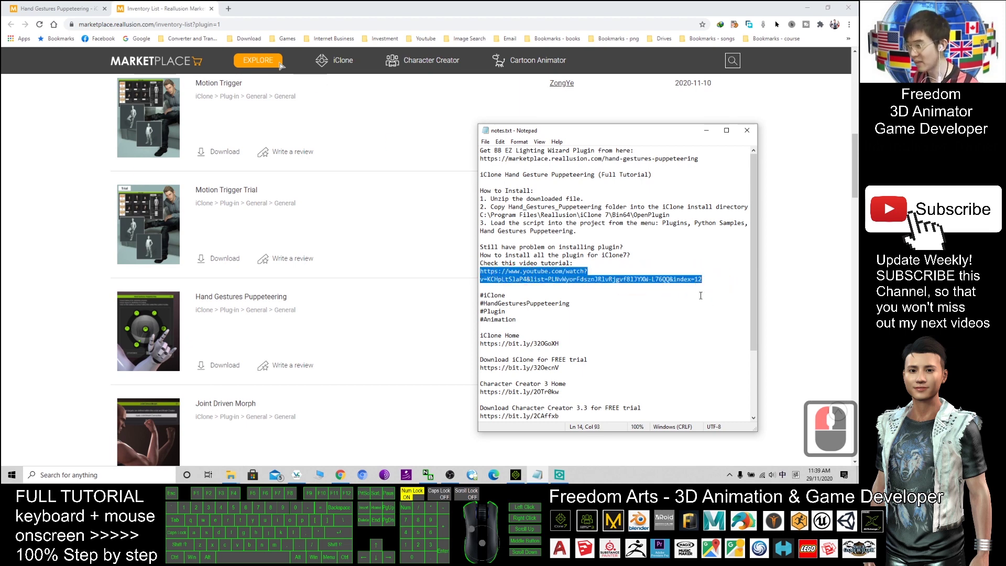
click(515, 475)
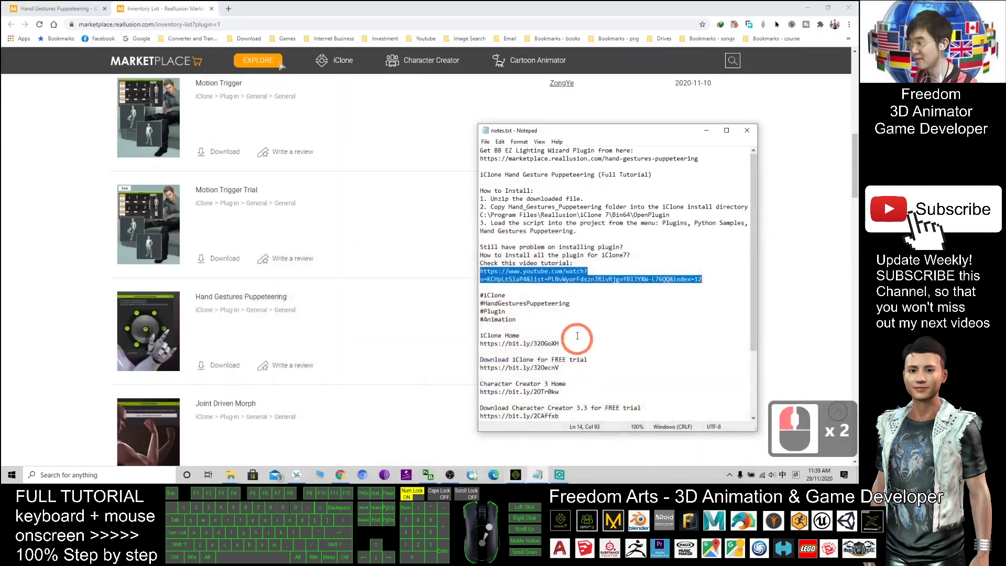
click(518, 277)
drag(481, 271, 699, 278)
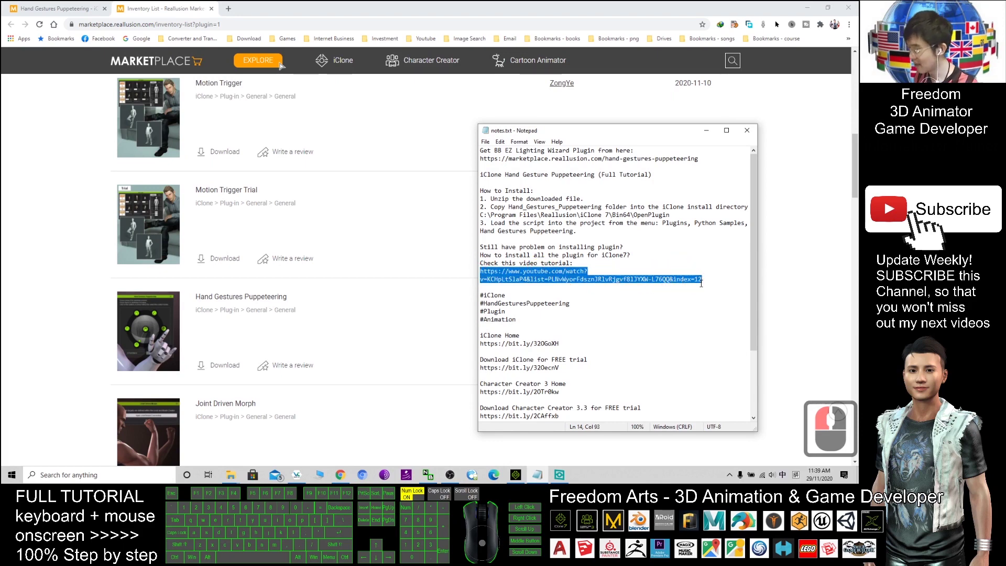
Copy the tutorial link and load it in a new Chrome tab
key(ctrl+c)
click(229, 9)
double_click(268, 22)
key(ctrl+v)
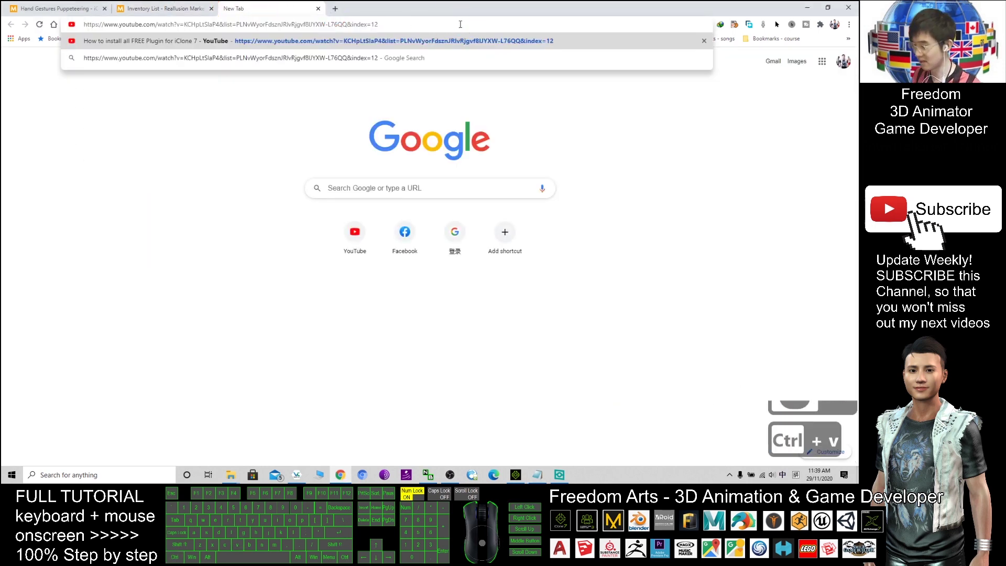
key(Return)
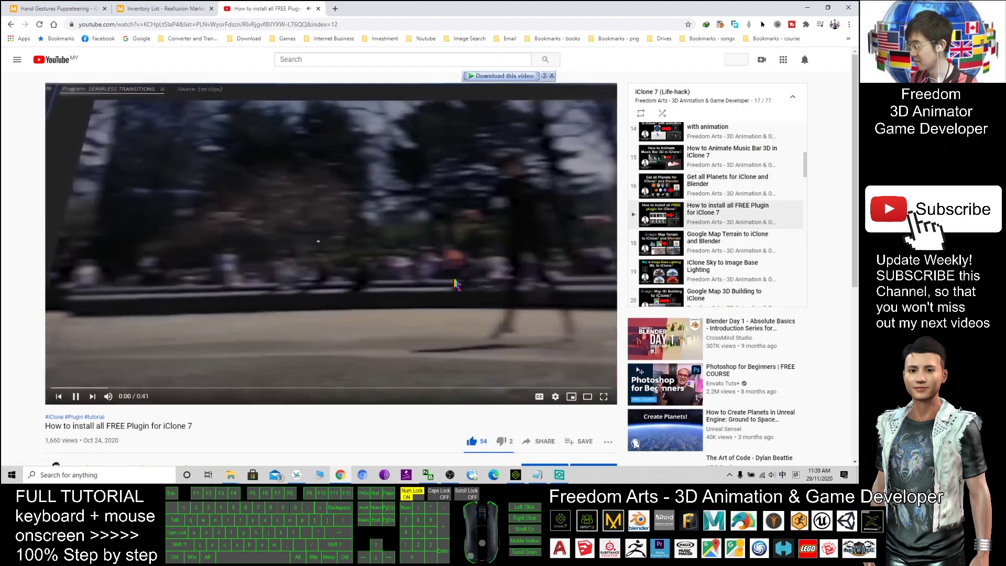
Play the tutorial, skip the ad, and jump to about 3:29
click(492, 276)
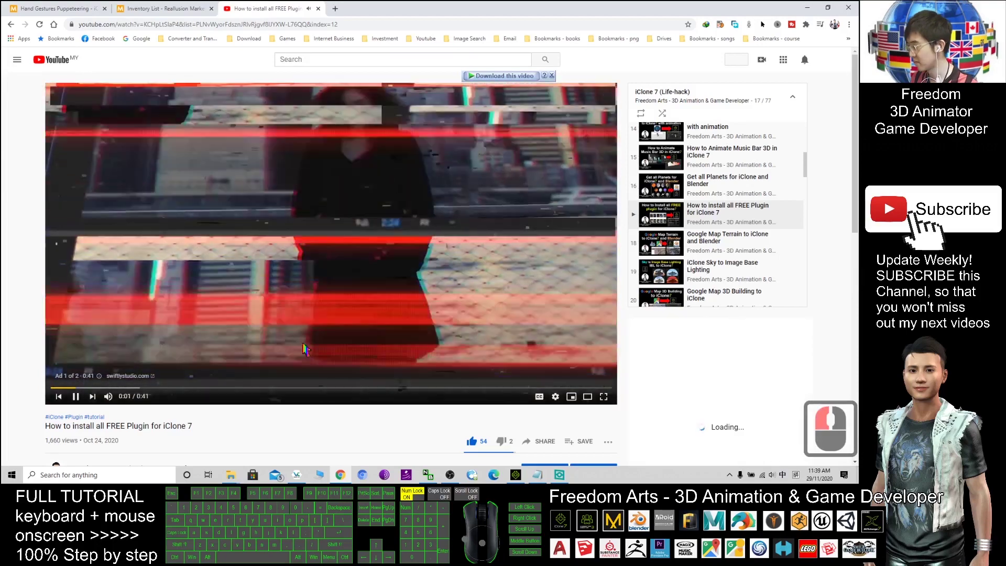
scroll(663, 288, down, 4)
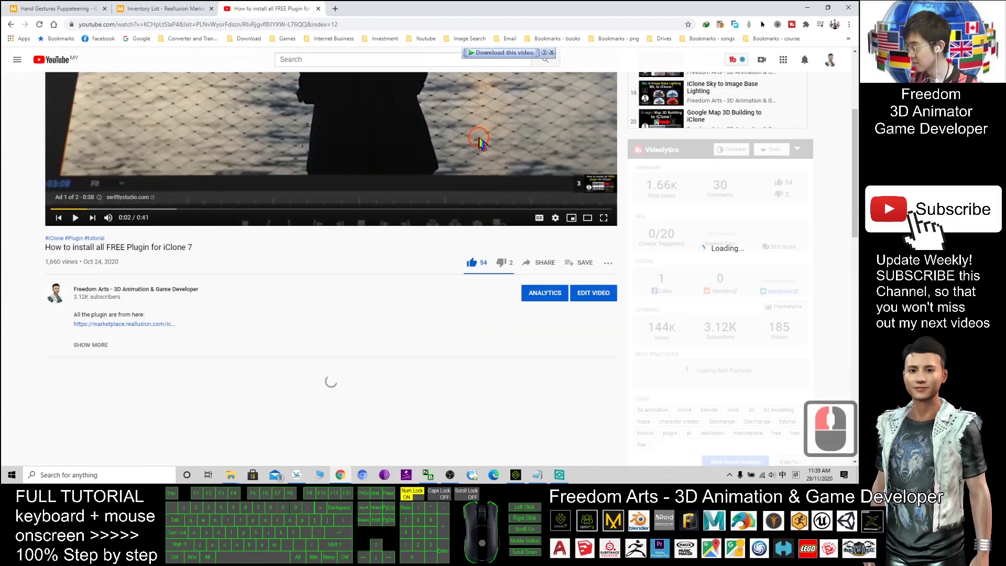
scroll(525, 154, up, 3)
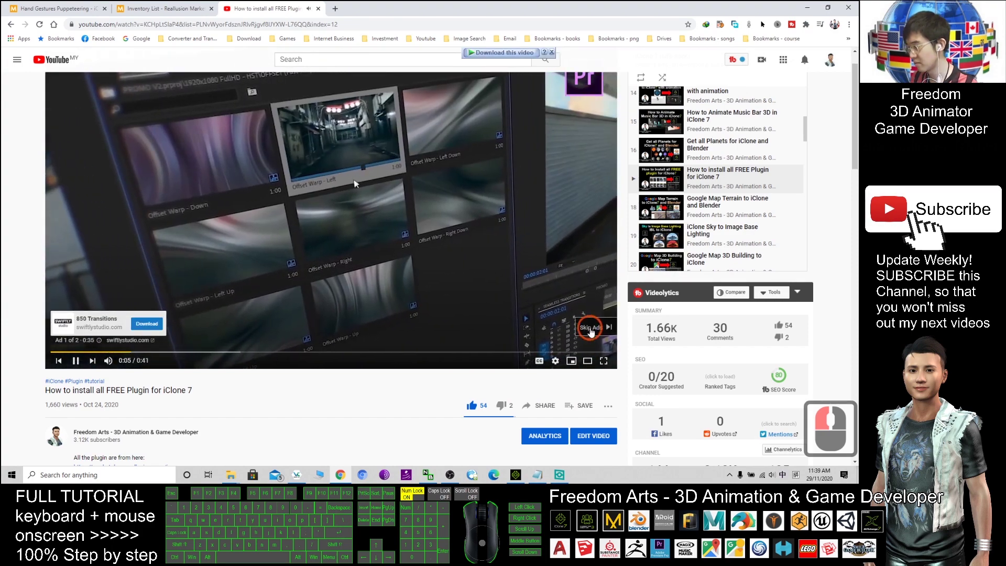
click(595, 334)
scroll(370, 251, down, 3)
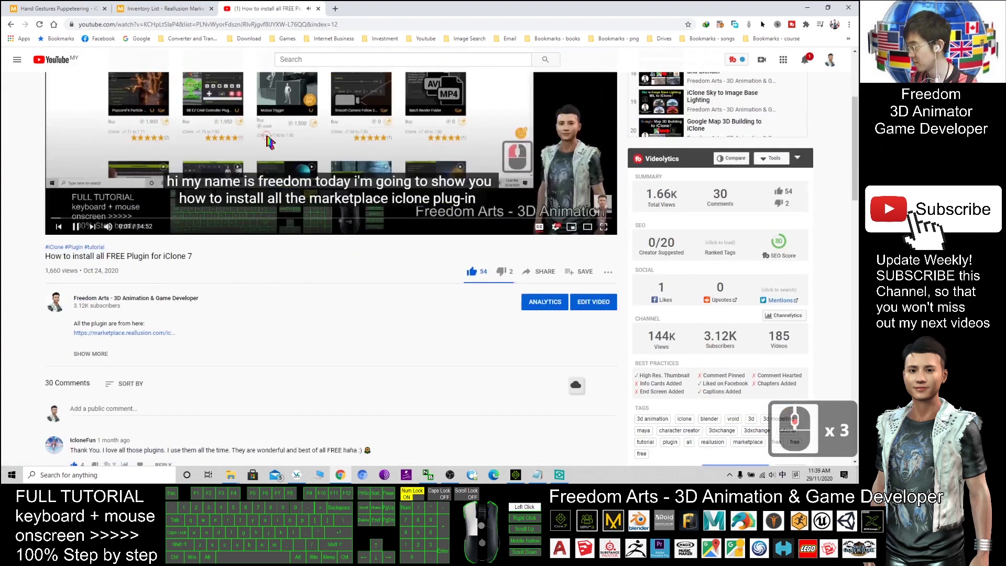
scroll(345, 111, up, 3)
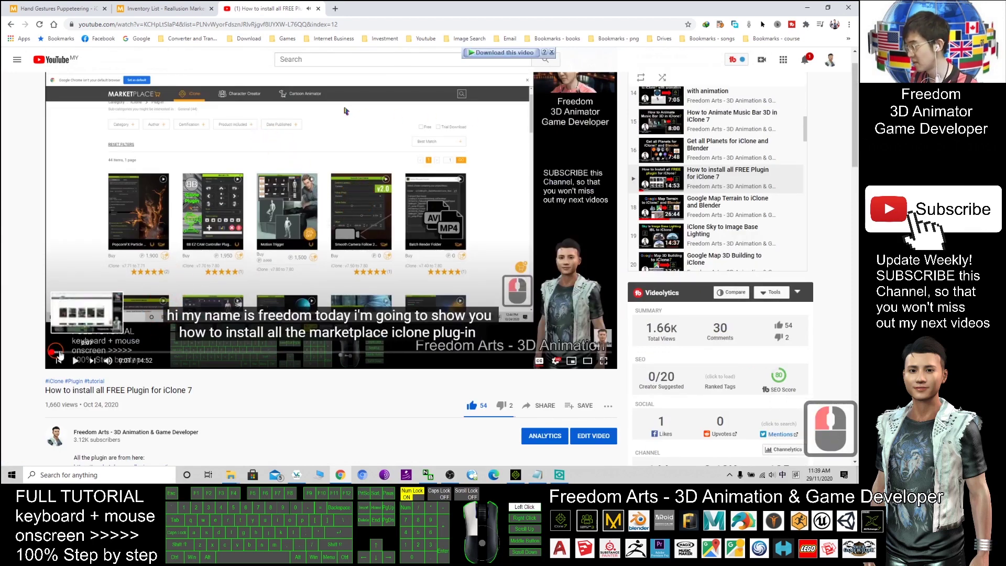
click(180, 353)
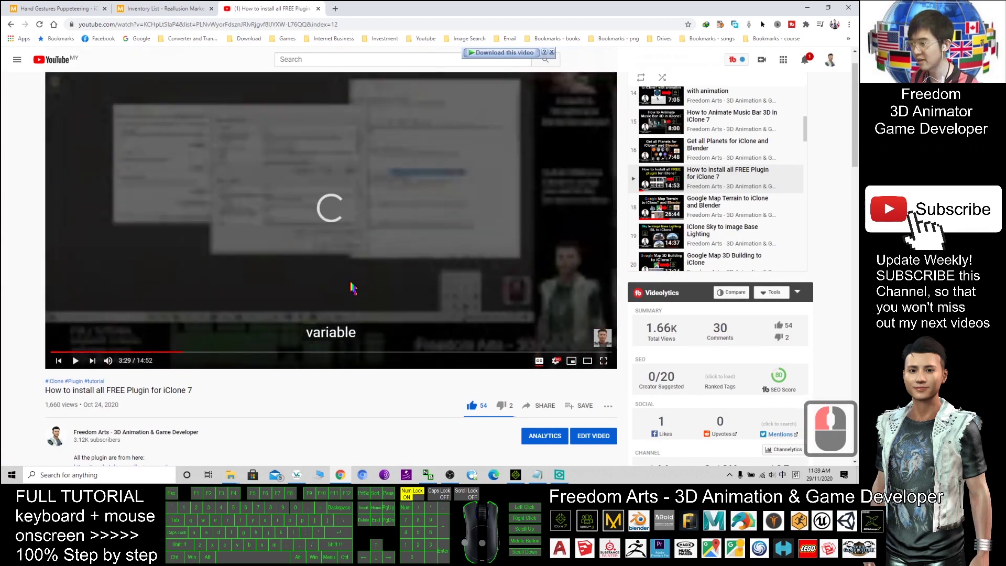
scroll(373, 283, down, 3)
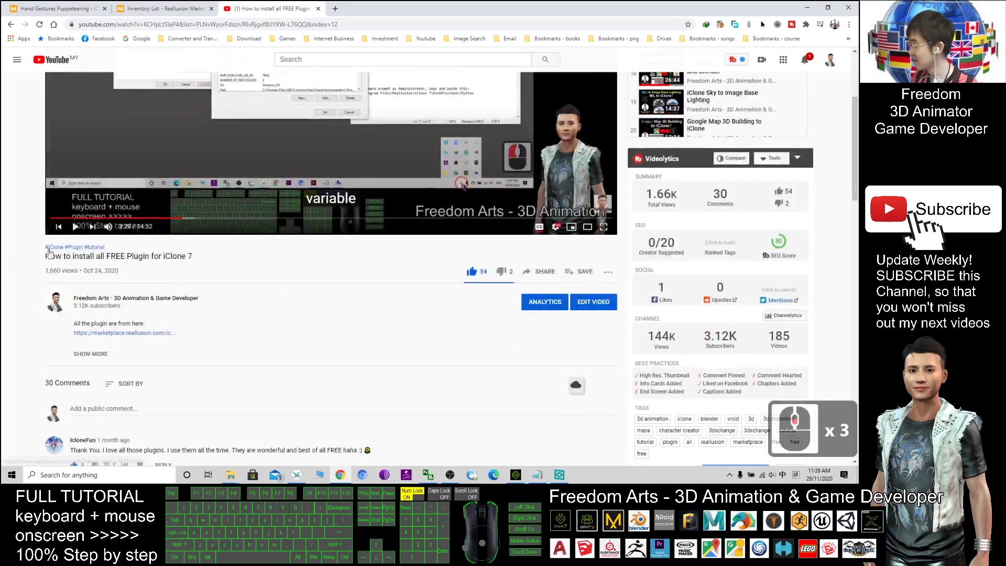
drag(46, 257, 197, 263)
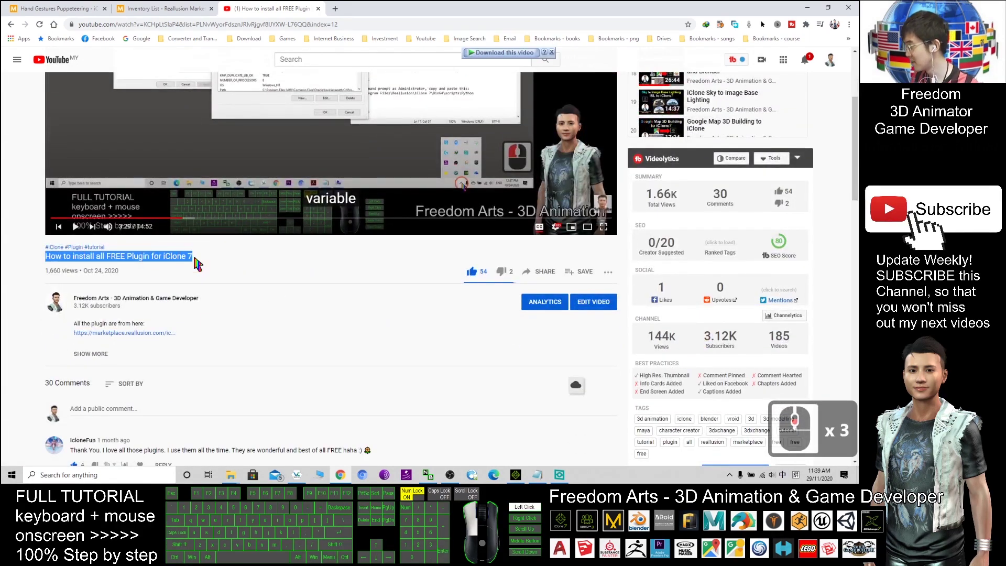
click(206, 262)
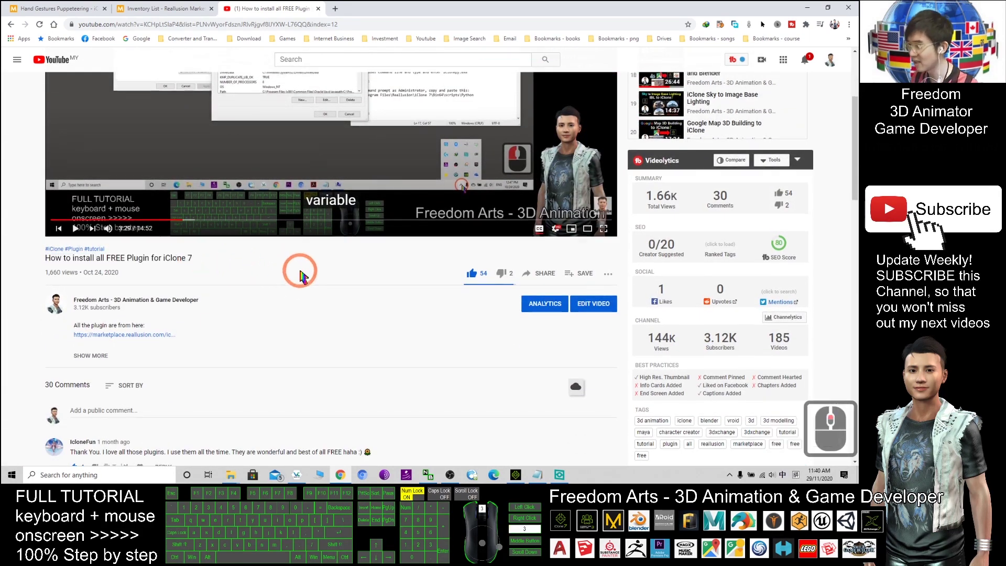
scroll(409, 362, up, 4)
Highlight the two-line YouTube tutorial link in notes.txt, then minimize the YouTube page
click(537, 475)
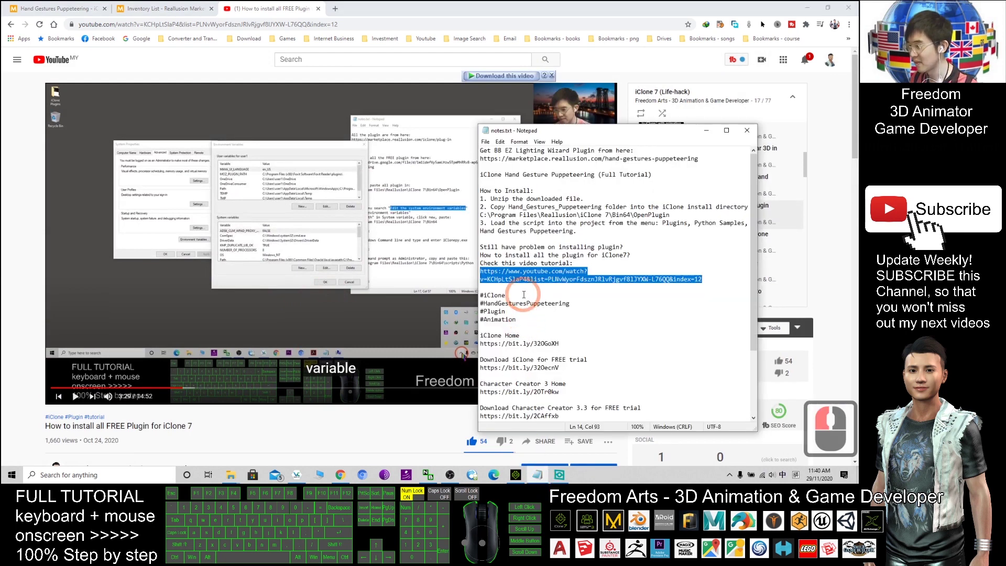
click(484, 279)
drag(480, 270, 703, 280)
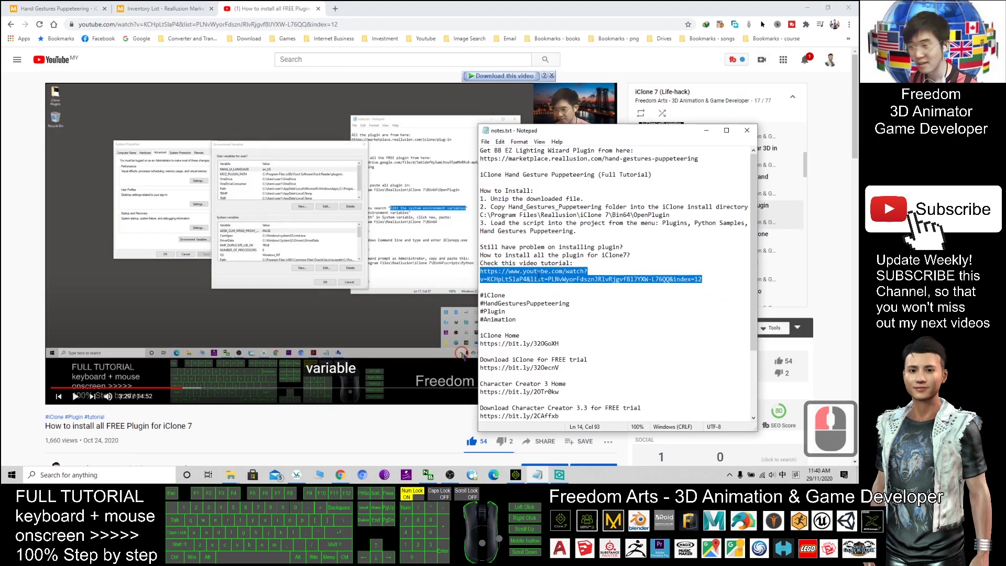
click(482, 272)
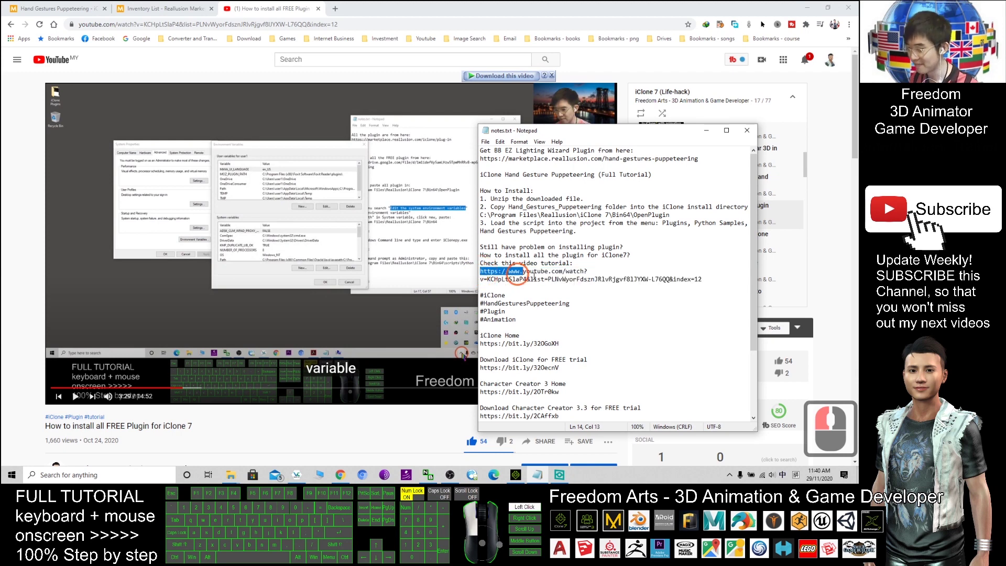
drag(484, 272, 695, 292)
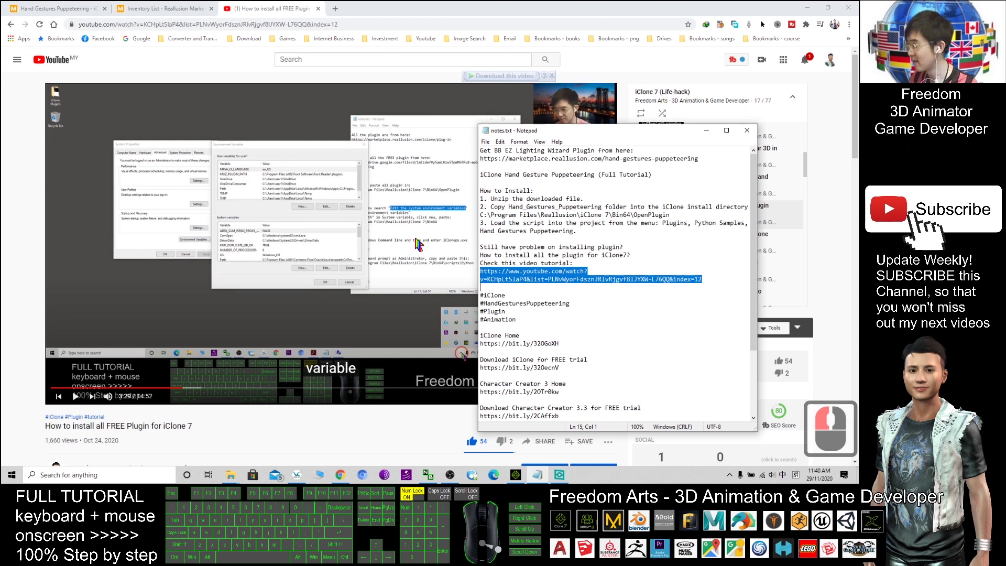
click(809, 7)
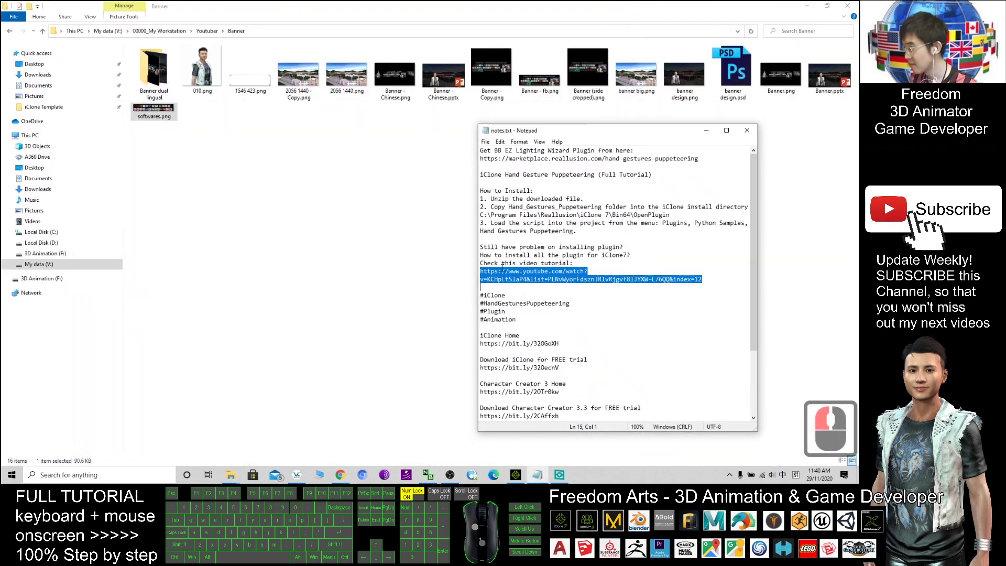
Close the covering window, arrange Explorer and Notepad, and reveal the full OpenPlugin path
click(808, 7)
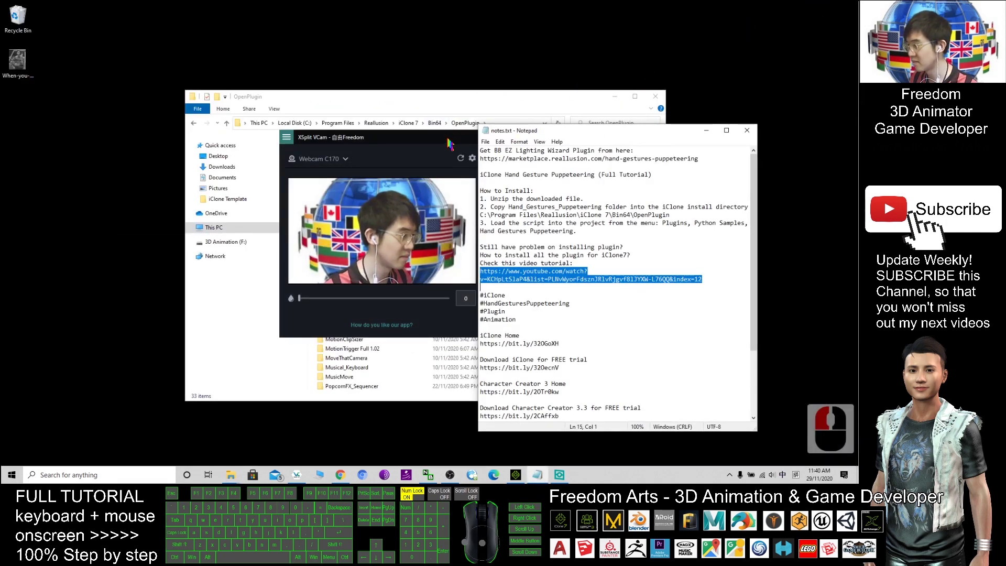
click(557, 135)
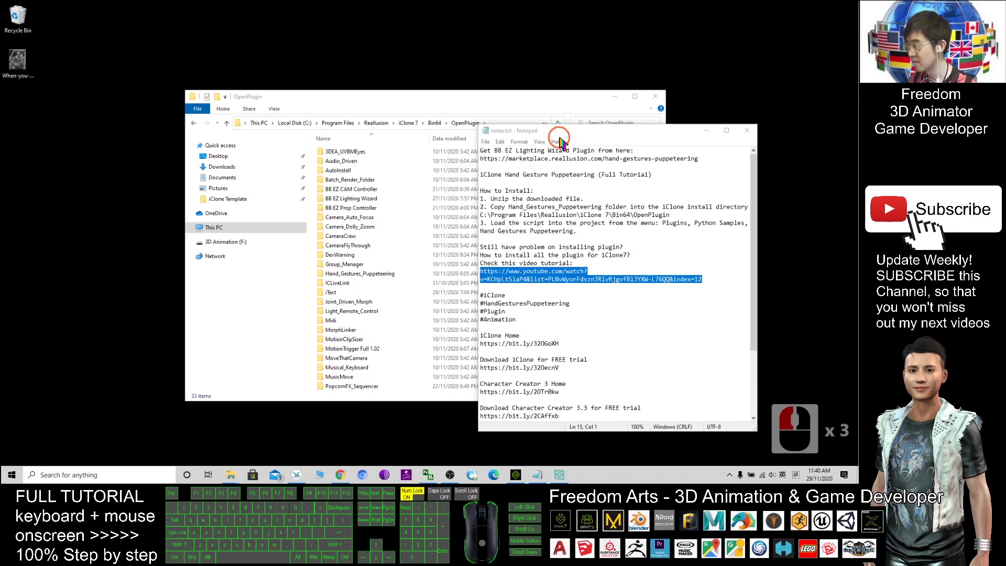
drag(517, 101, 391, 83)
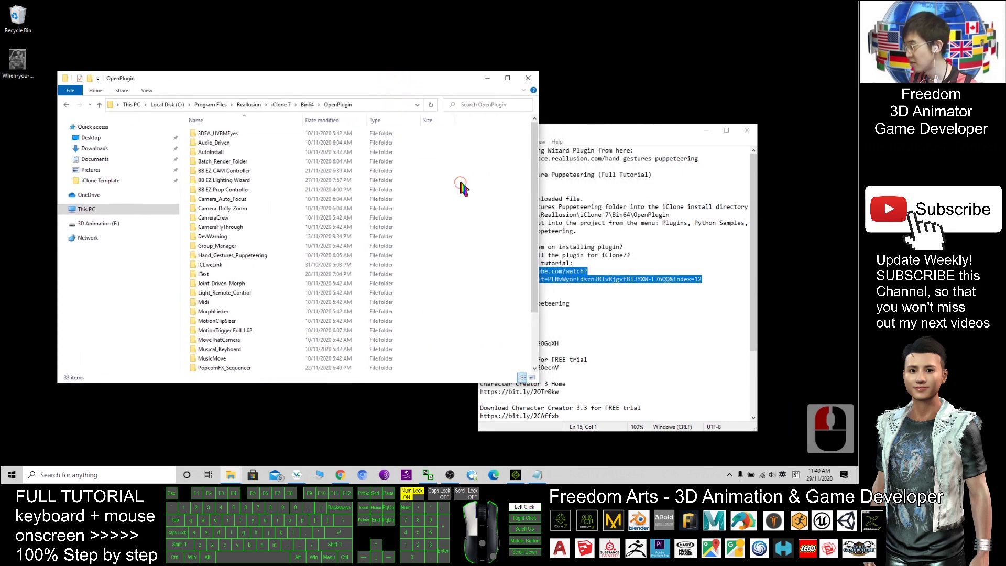
click(462, 187)
scroll(476, 216, down, 3)
scroll(393, 236, up, 3)
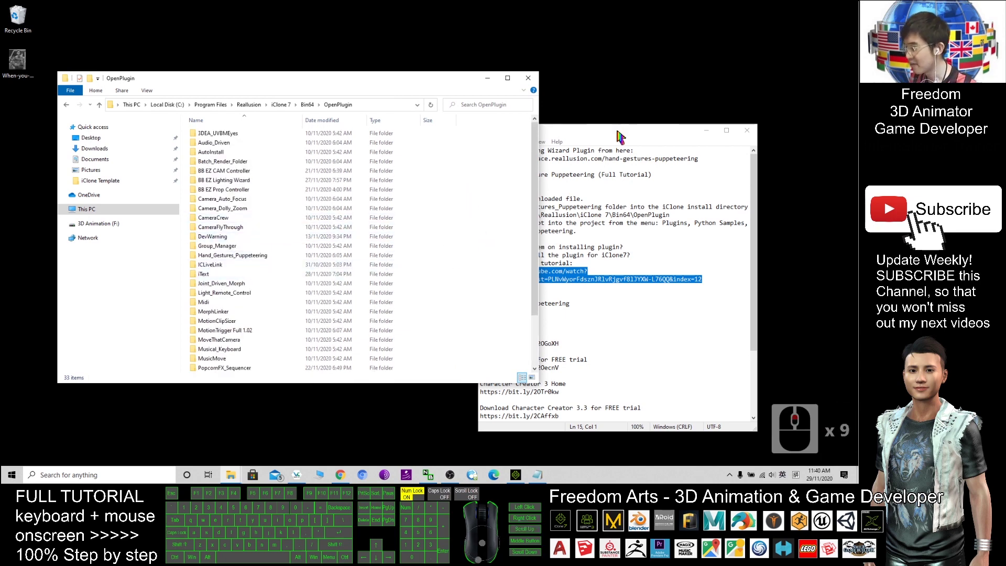
drag(620, 138, 661, 113)
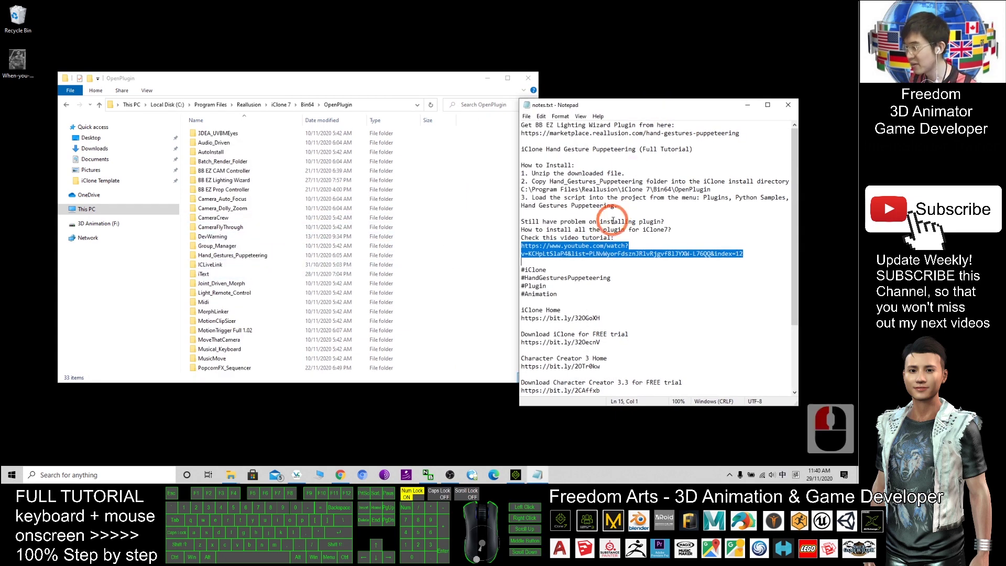
click(378, 104)
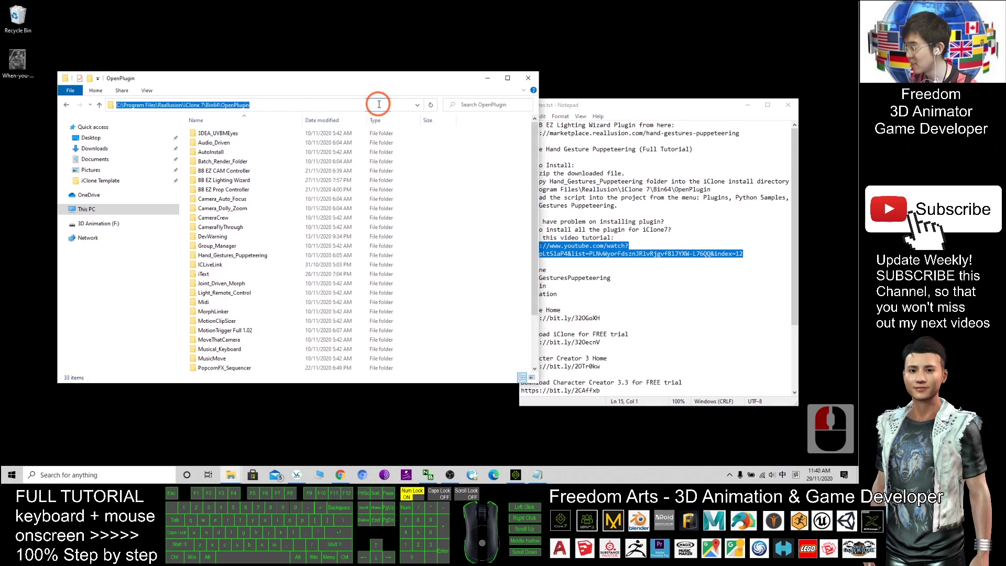
click(286, 104)
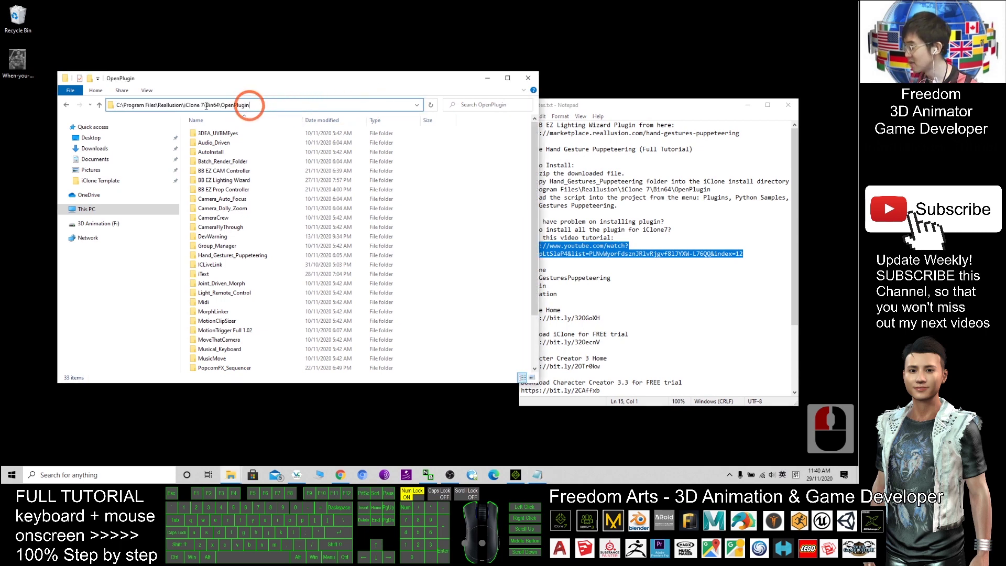
drag(697, 112, 715, 96)
Highlight the iClone install path in the notes and check inside Hand_Gestures_Puppeteering
click(631, 238)
scroll(649, 267, down, 1)
scroll(648, 267, down, 1)
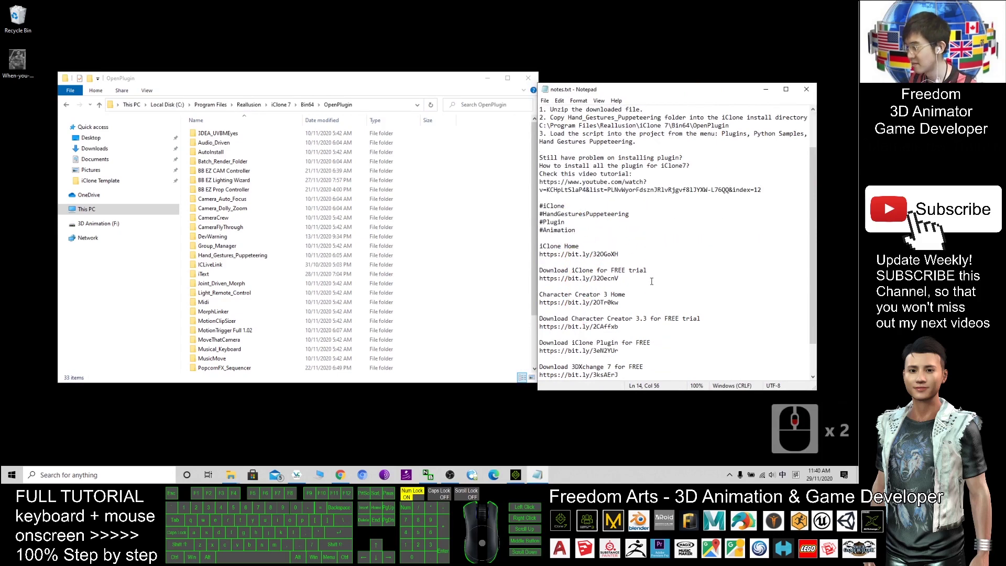
scroll(651, 281, up, 2)
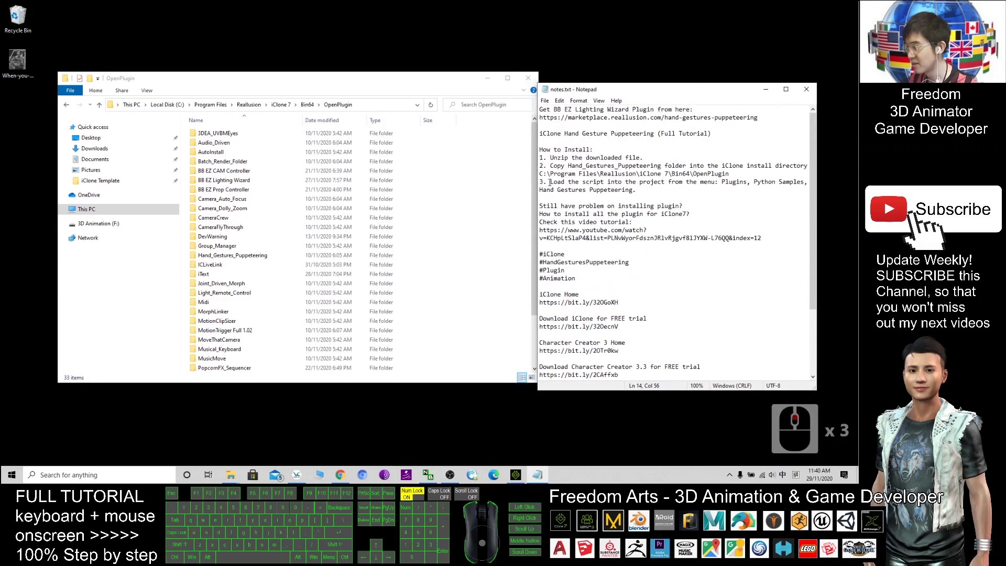
drag(539, 174, 732, 173)
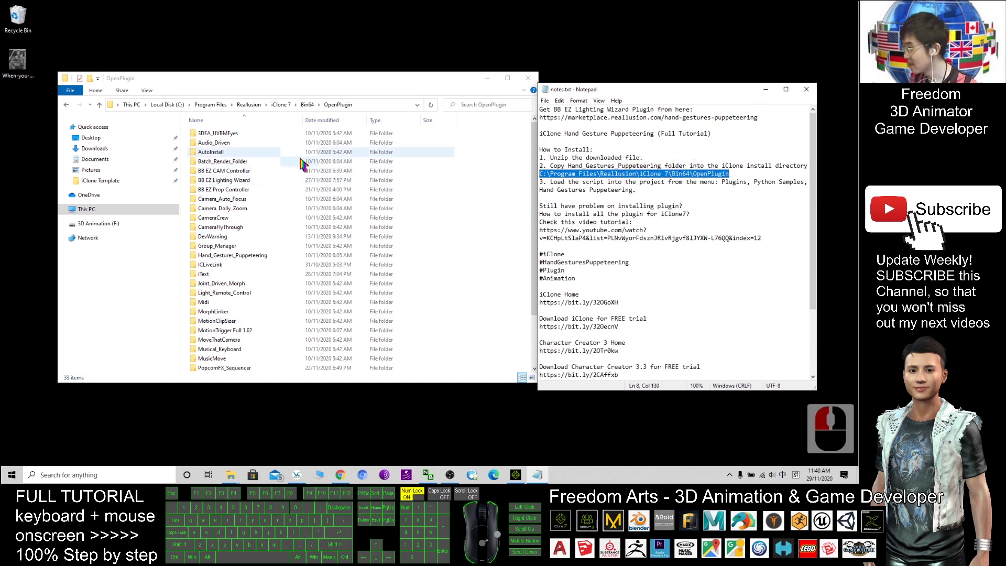
double_click(246, 254)
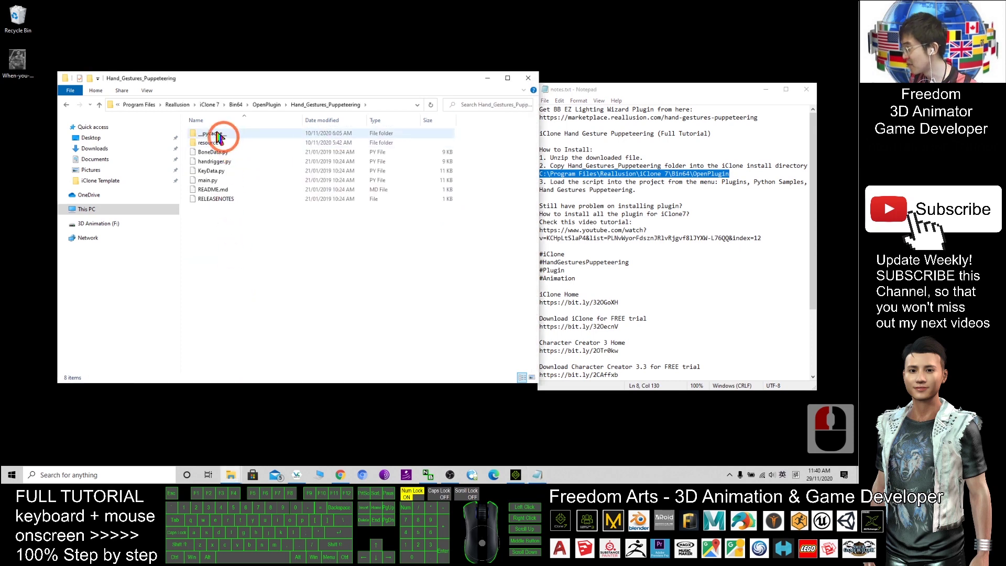
key(alt+Left)
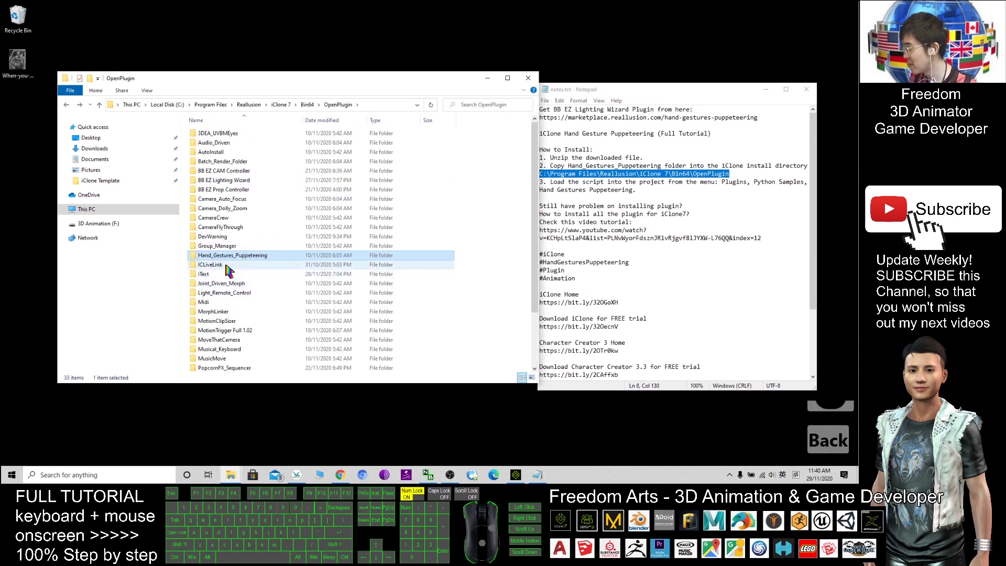
double_click(228, 256)
key(alt+Left)
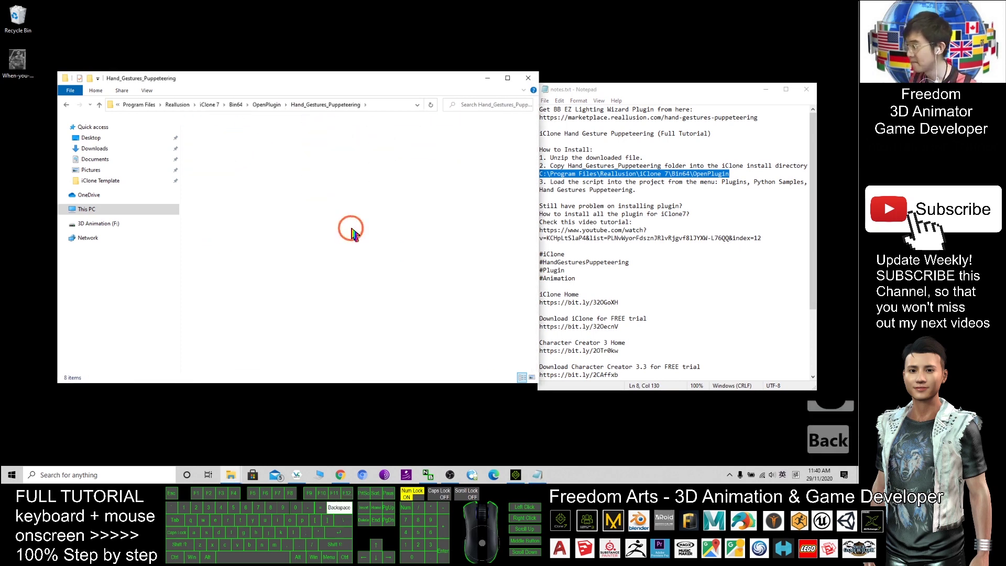
Move the notes window up-left, then briefly show and re-minimize the YouTube page
click(634, 182)
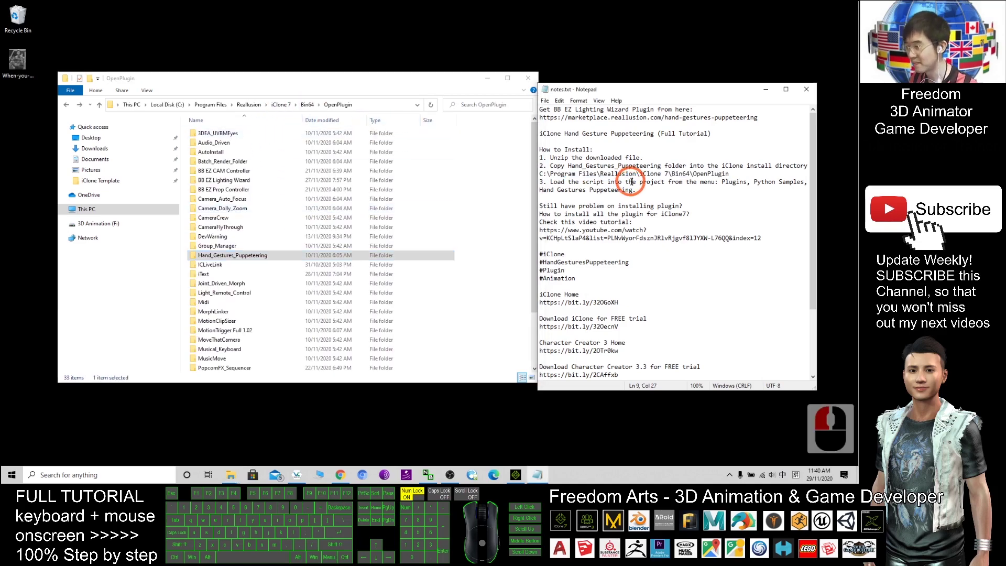
drag(633, 89, 590, 80)
scroll(640, 196, down, 2)
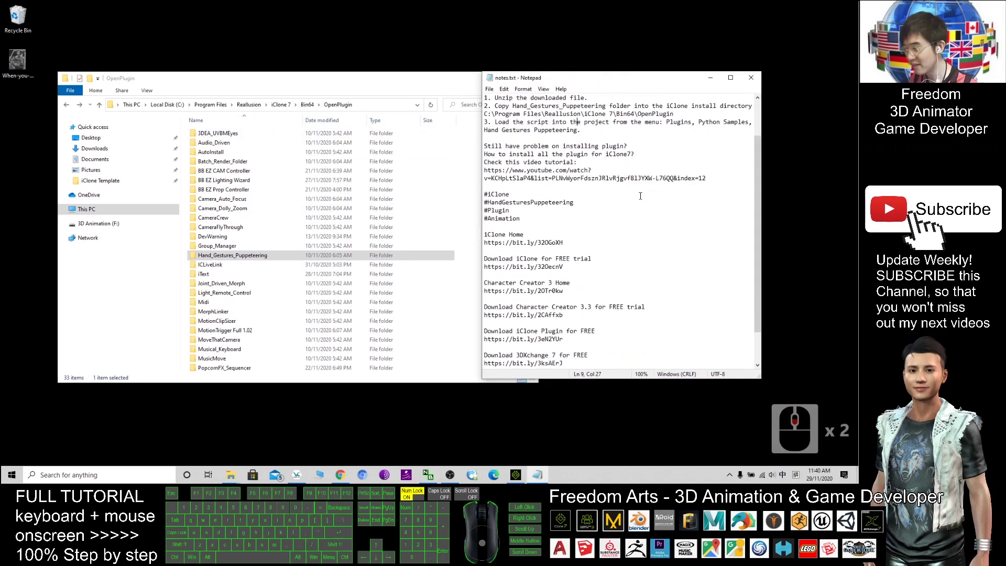
scroll(646, 220, up, 2)
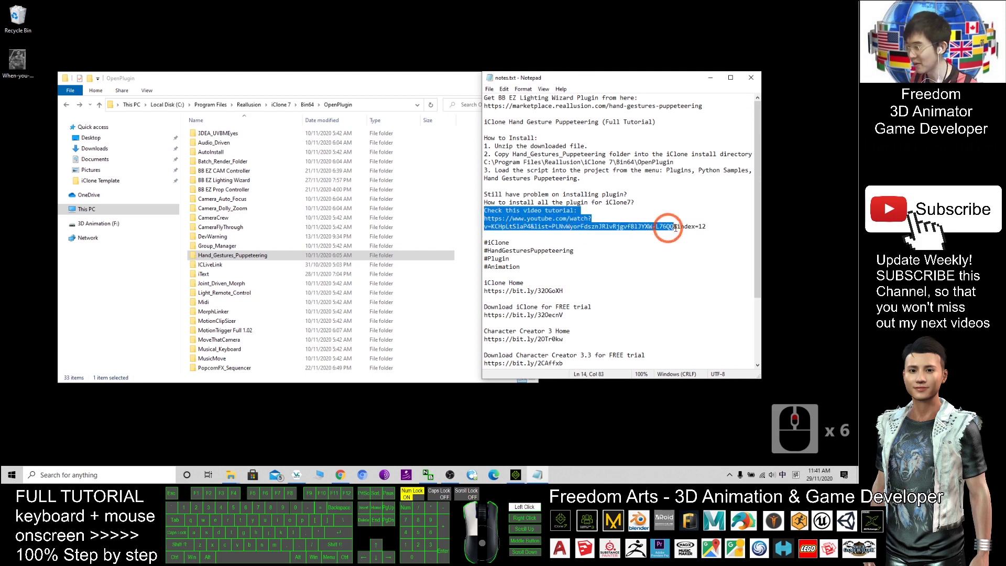
click(341, 475)
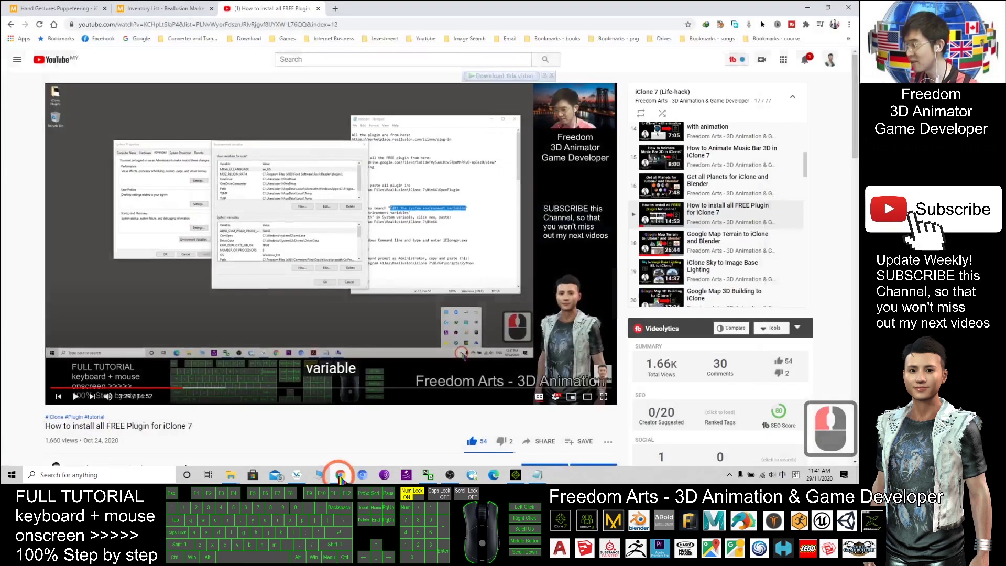
click(805, 6)
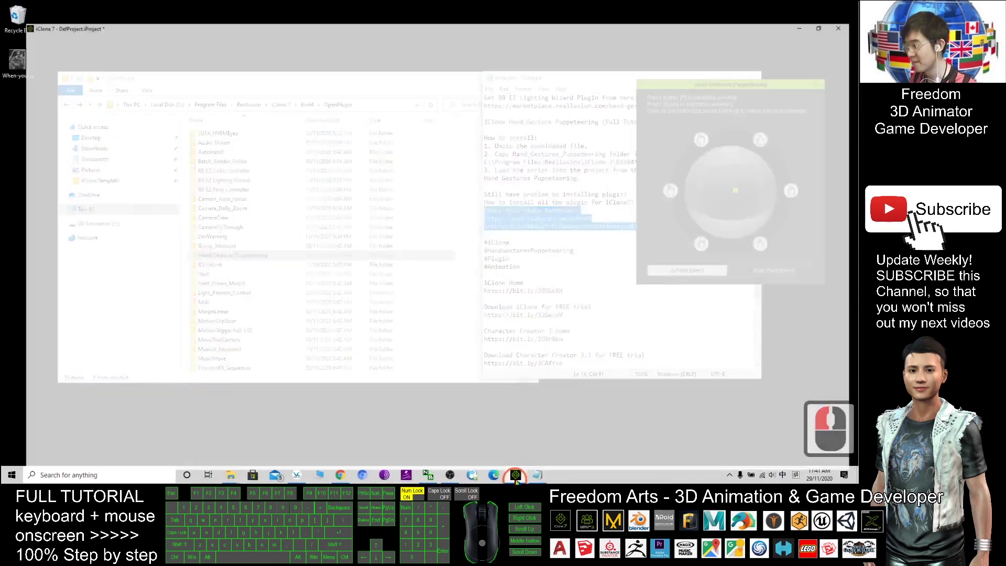
Switch to the iClone 7 project and orbit the view to see the character from lower
click(516, 475)
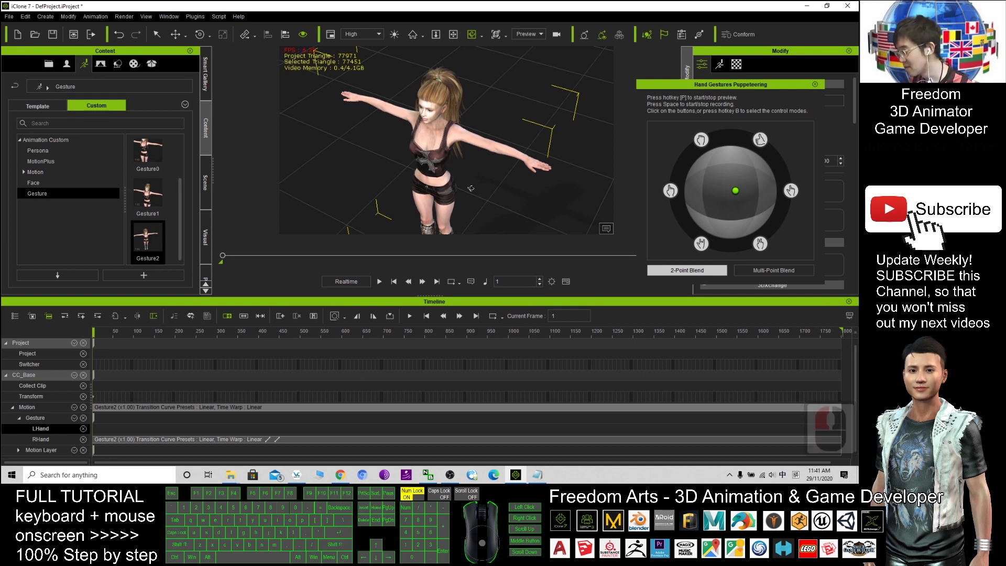
drag(470, 188, 470, 143)
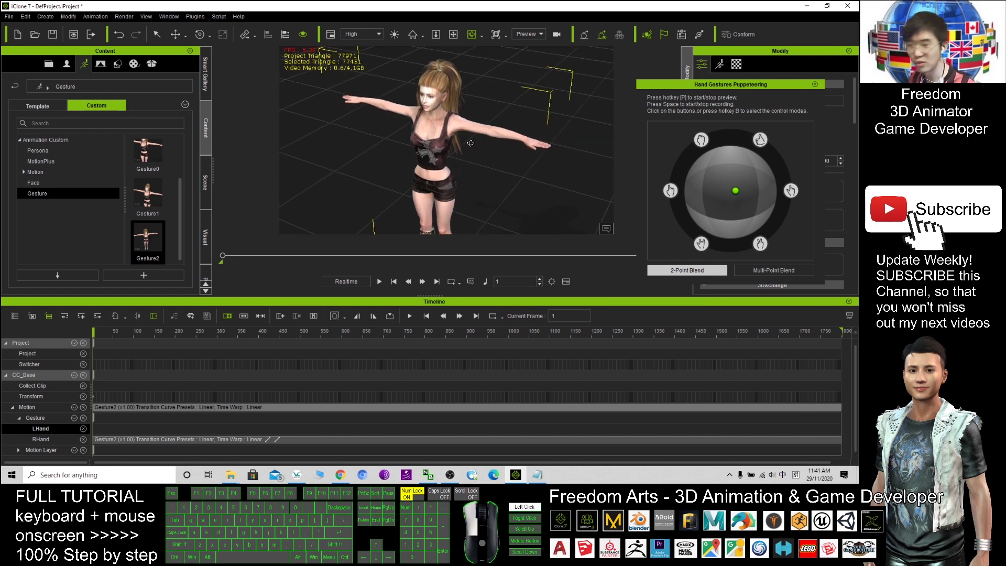
click(471, 144)
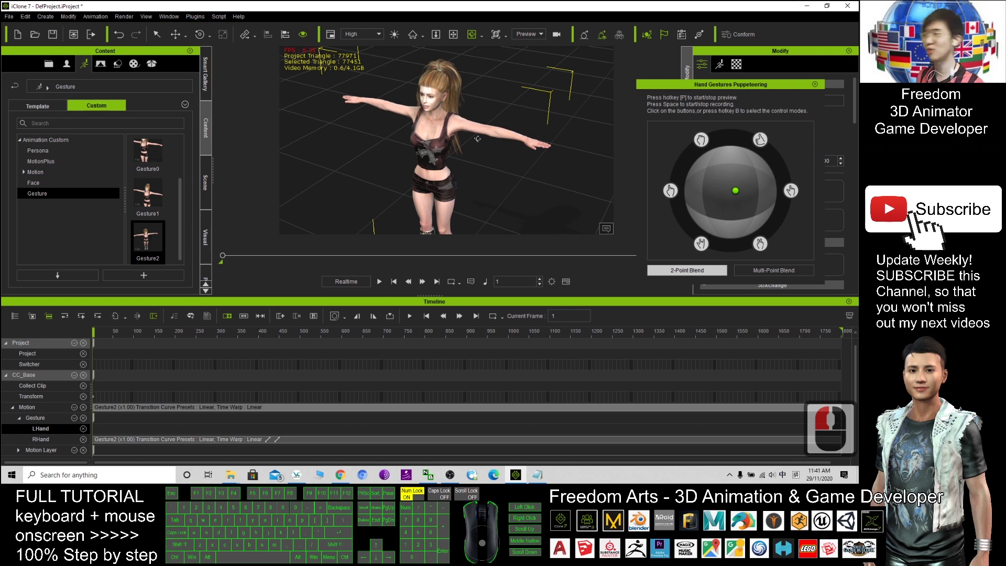